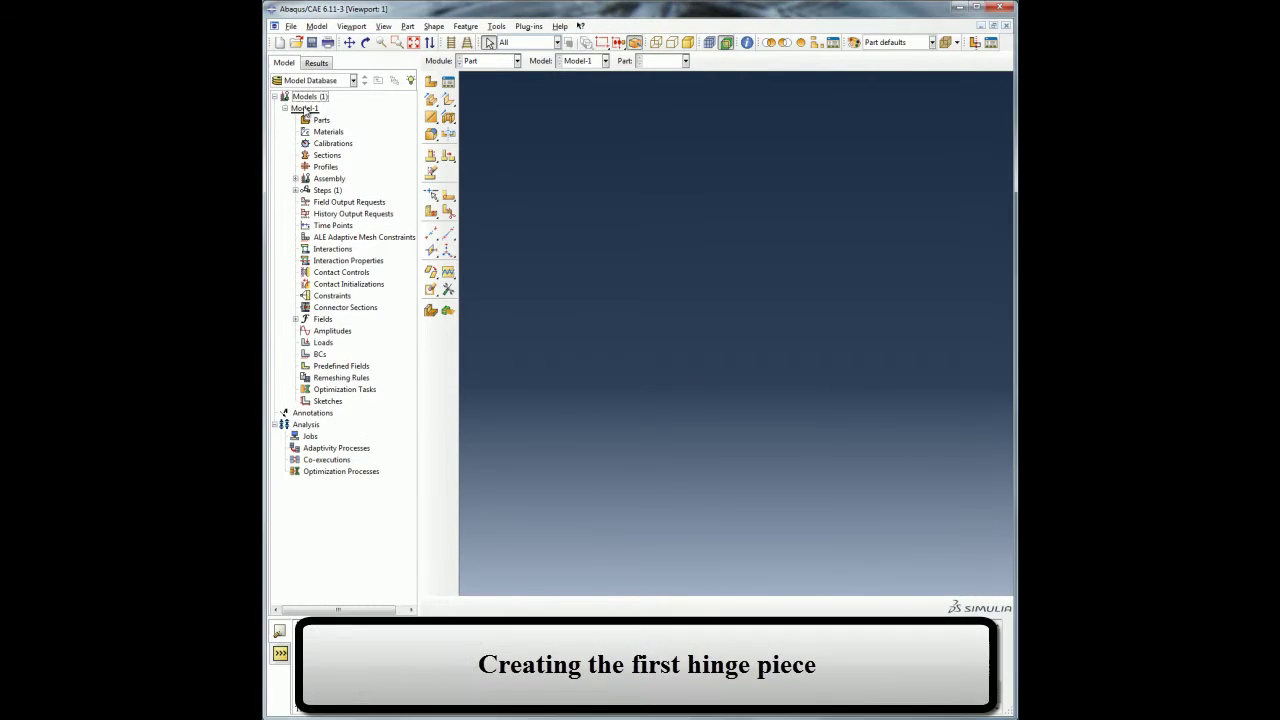
Rename the model Model-1 to CAE-Demo.
right_click(305, 108)
click(329, 168)
text(CAE-Demo)
key(Return)
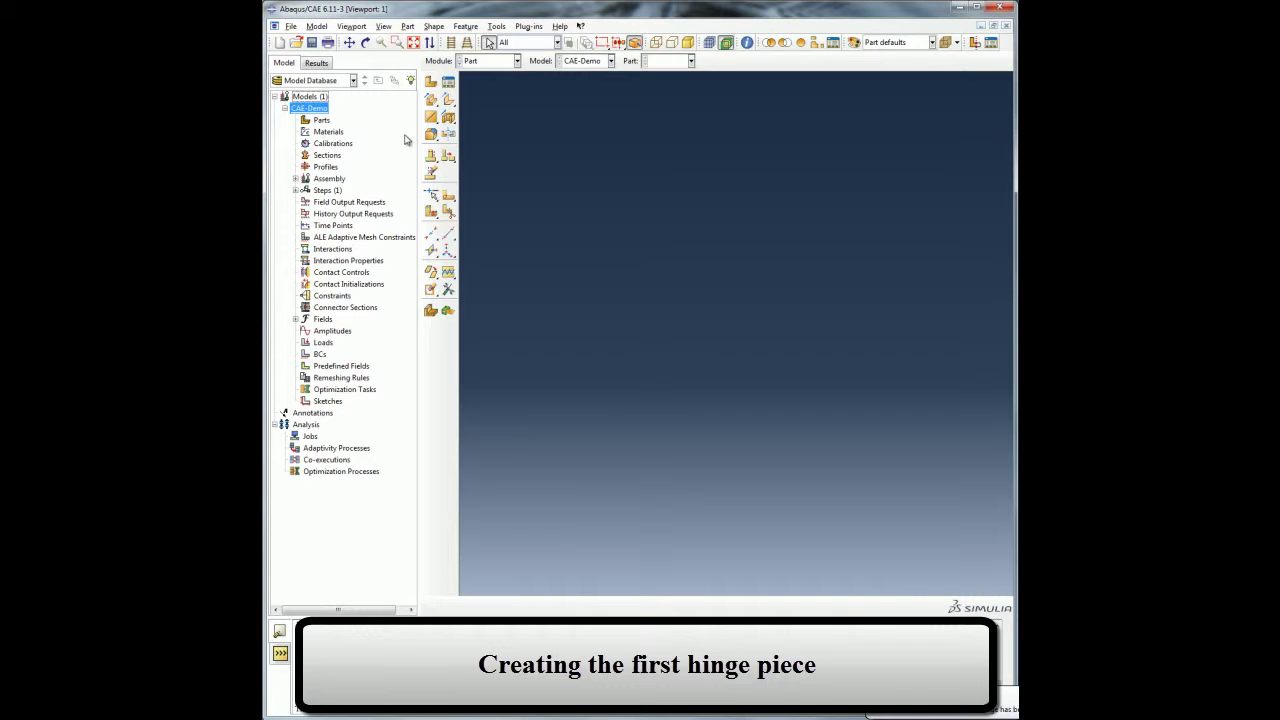
Create Part-1 as a 3D solid cube extruded 0.04 from a square sketch (approximate size 2).
click(437, 88)
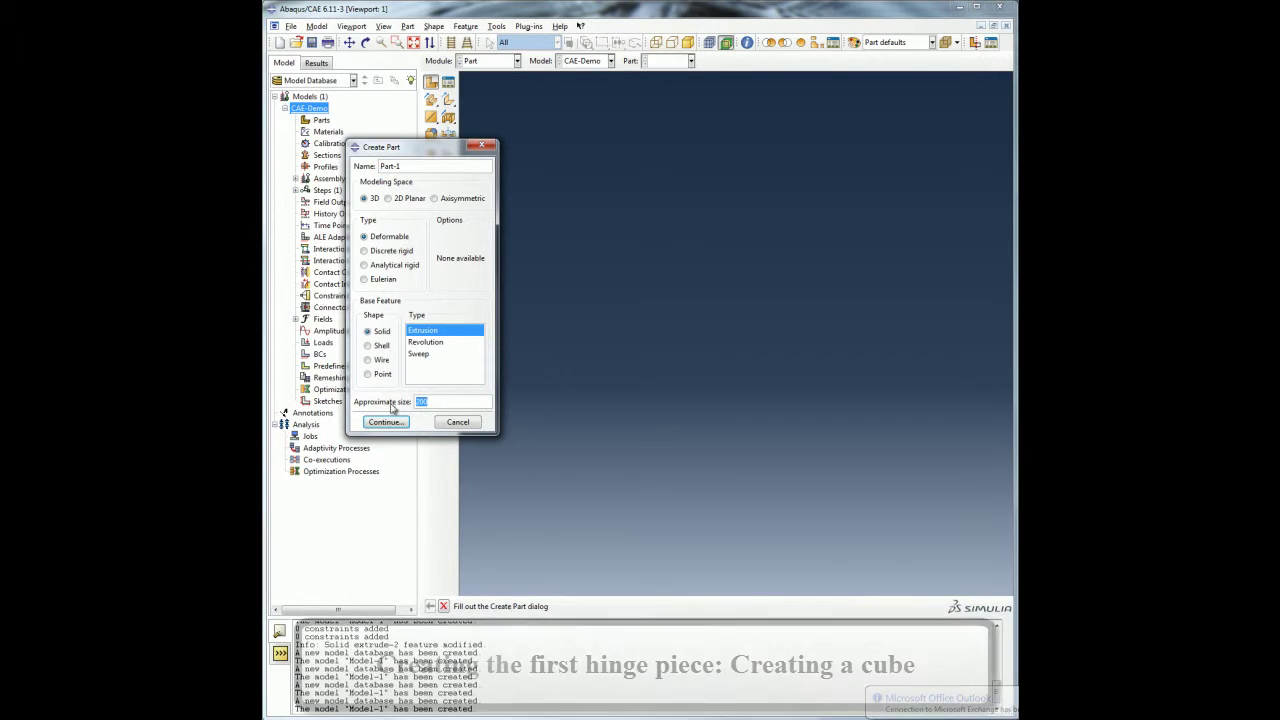
text(2)
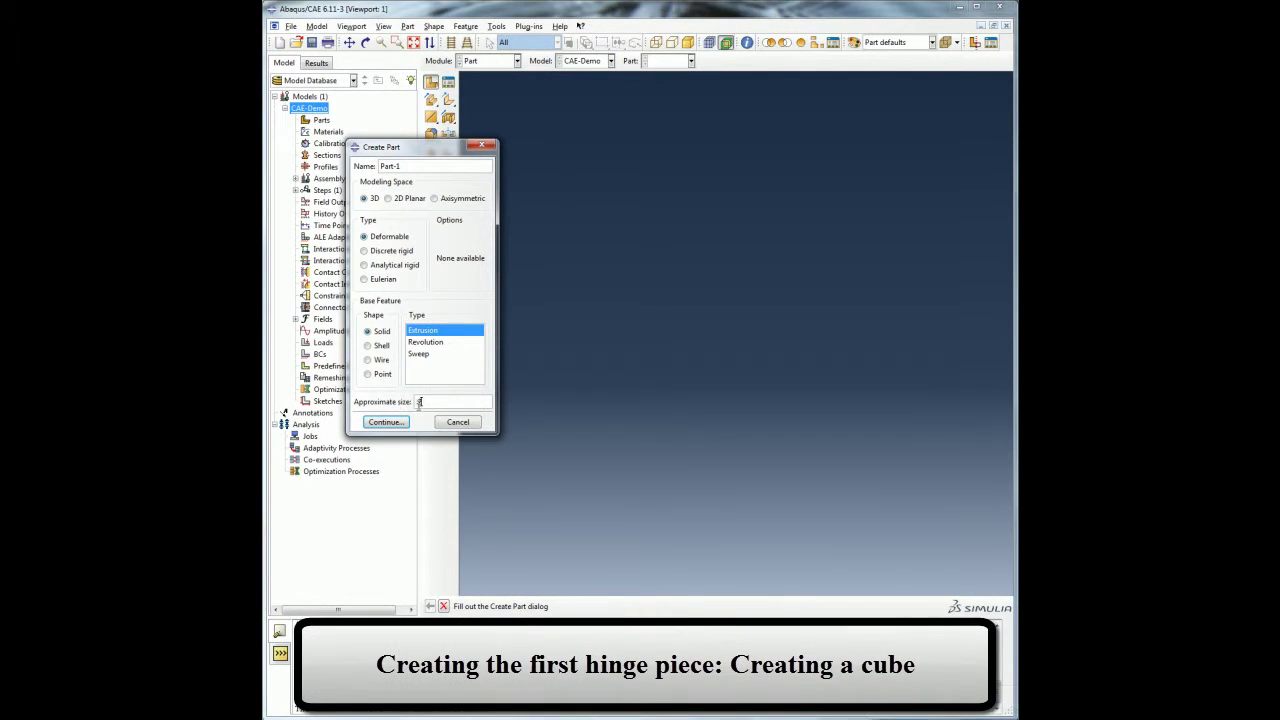
click(384, 422)
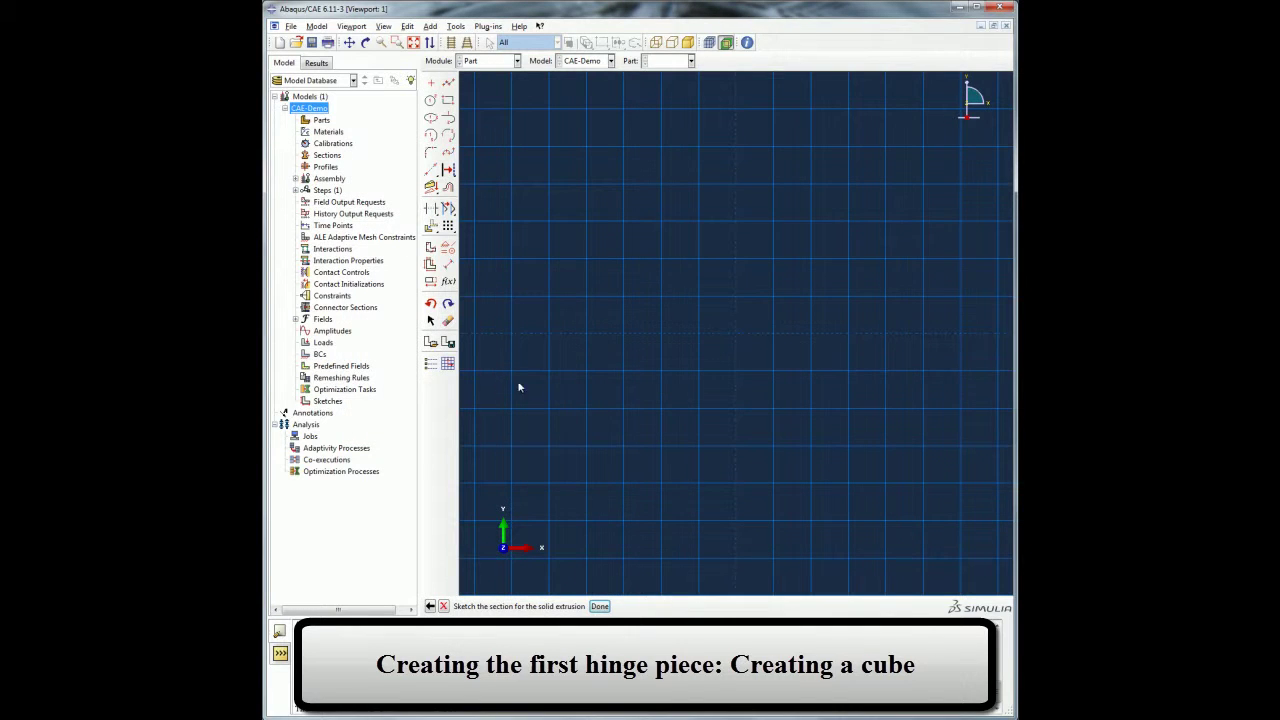
click(448, 101)
click(588, 185)
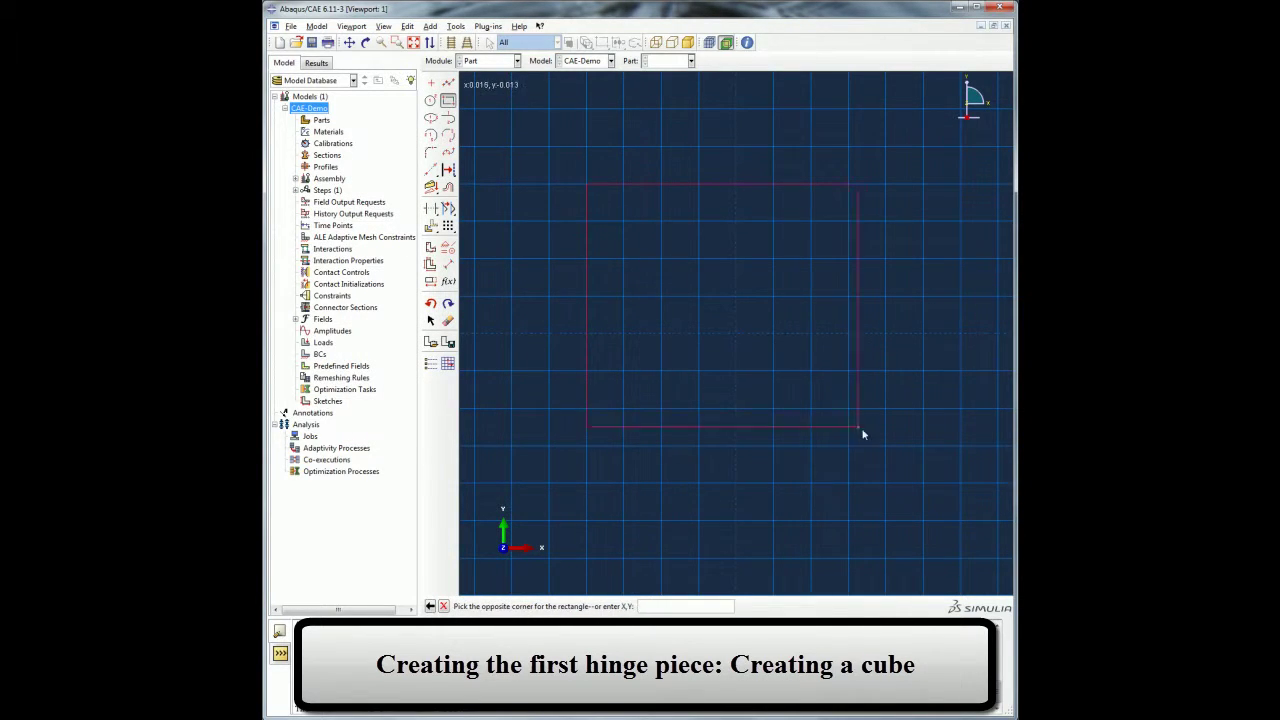
click(884, 484)
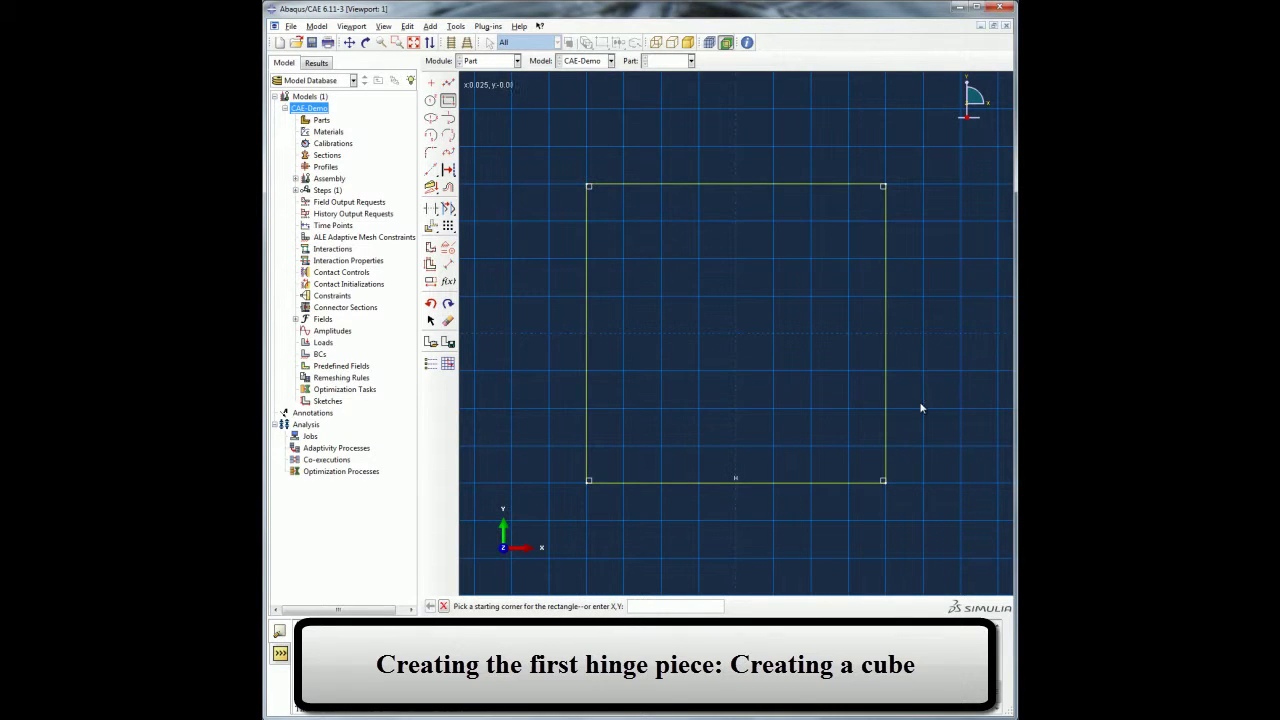
click(444, 607)
click(601, 612)
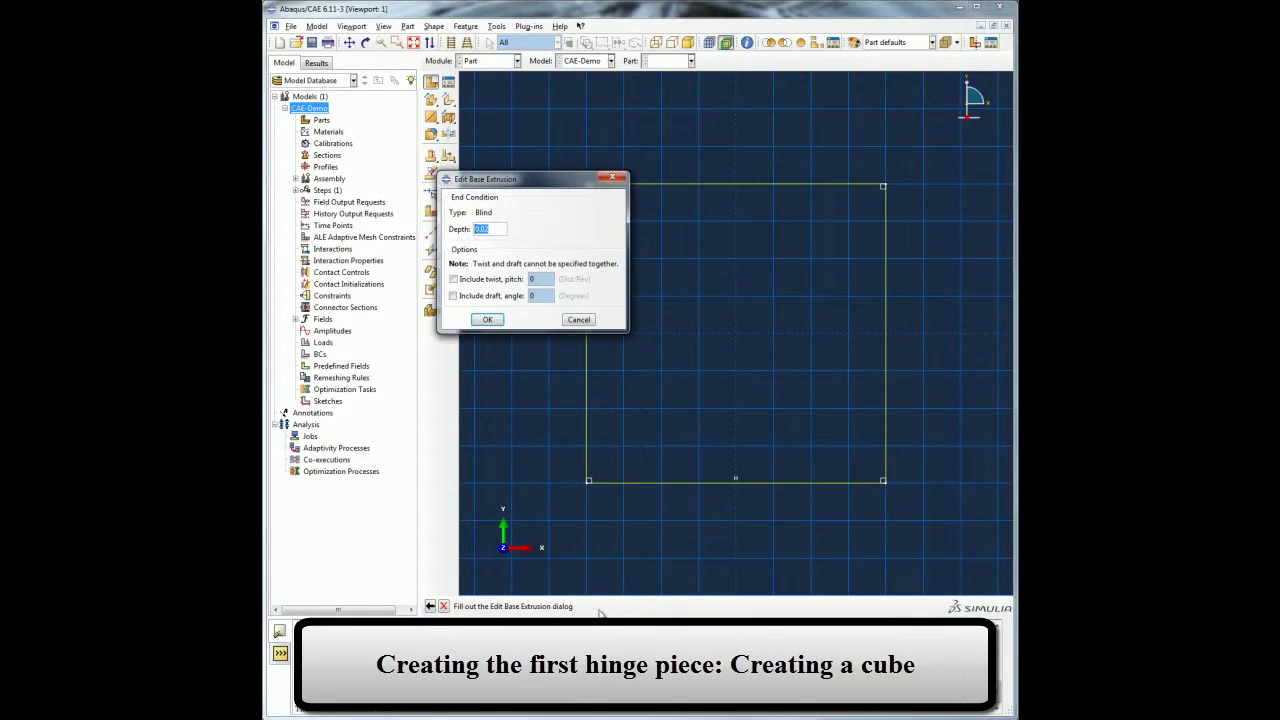
click(489, 318)
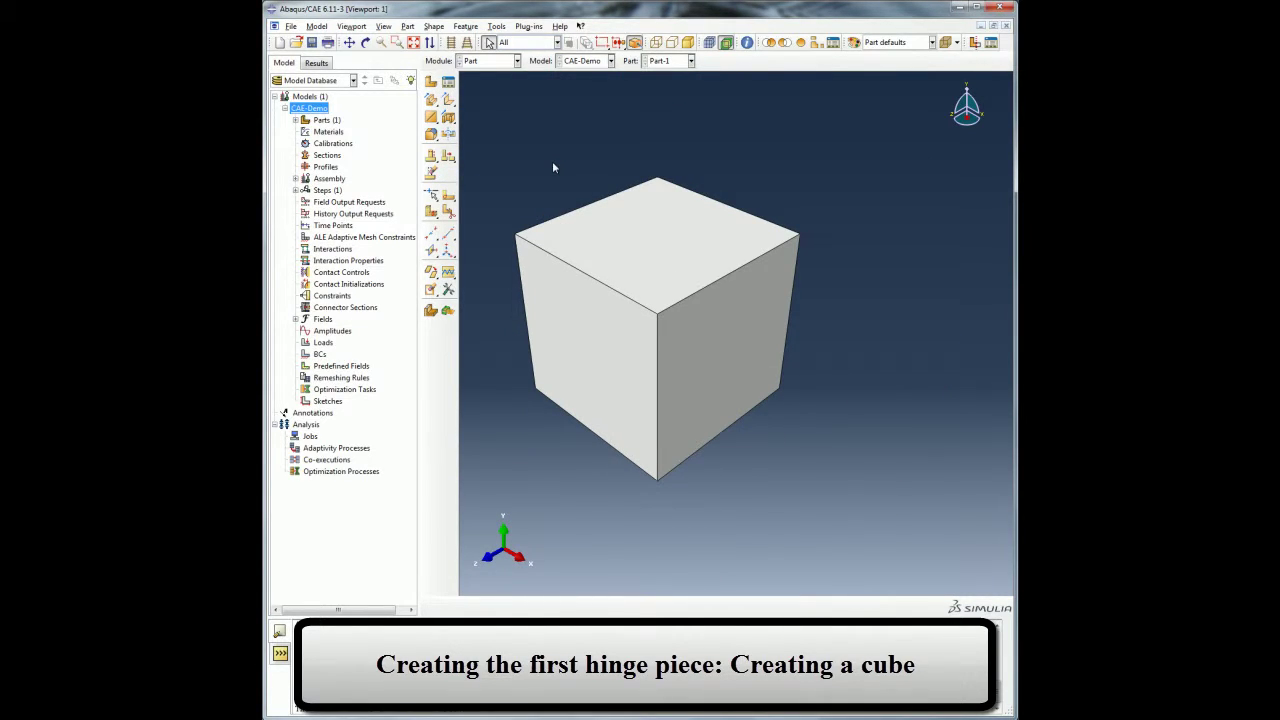
click(434, 26)
Start a solid extrusion sketched on the cube's front face, oriented by an edge.
mouse_move(441, 40)
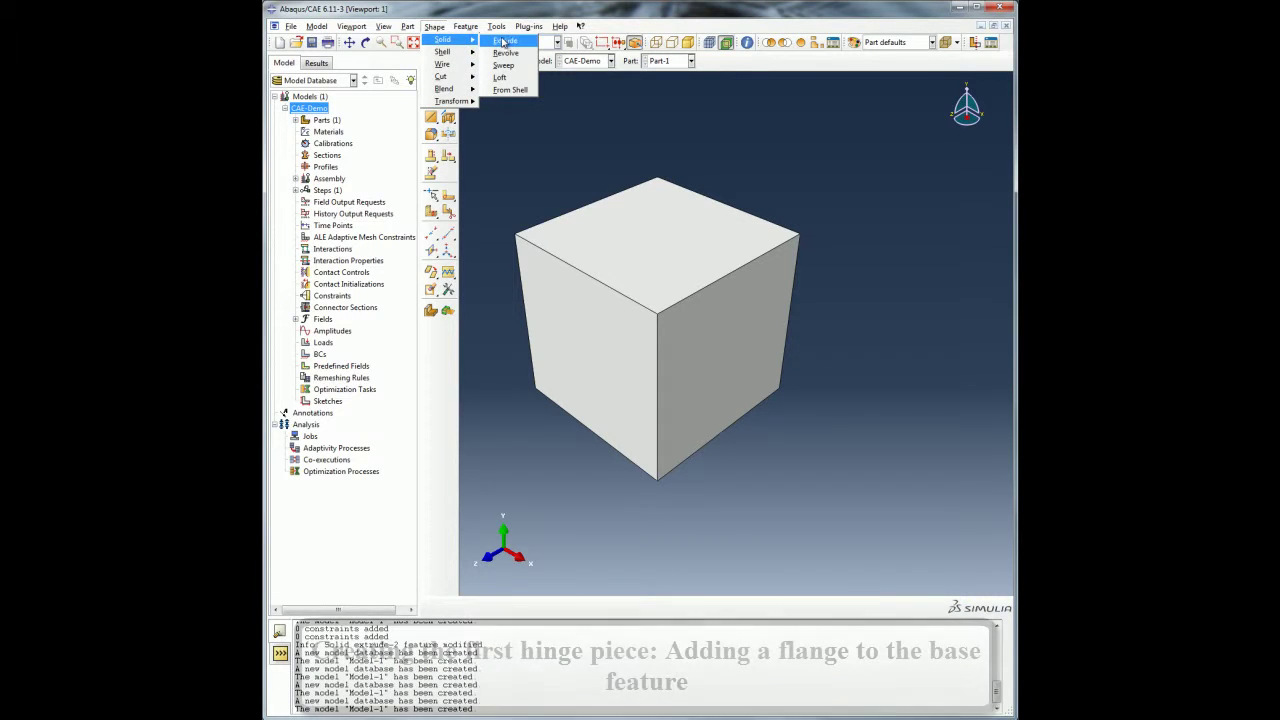
click(505, 42)
click(606, 318)
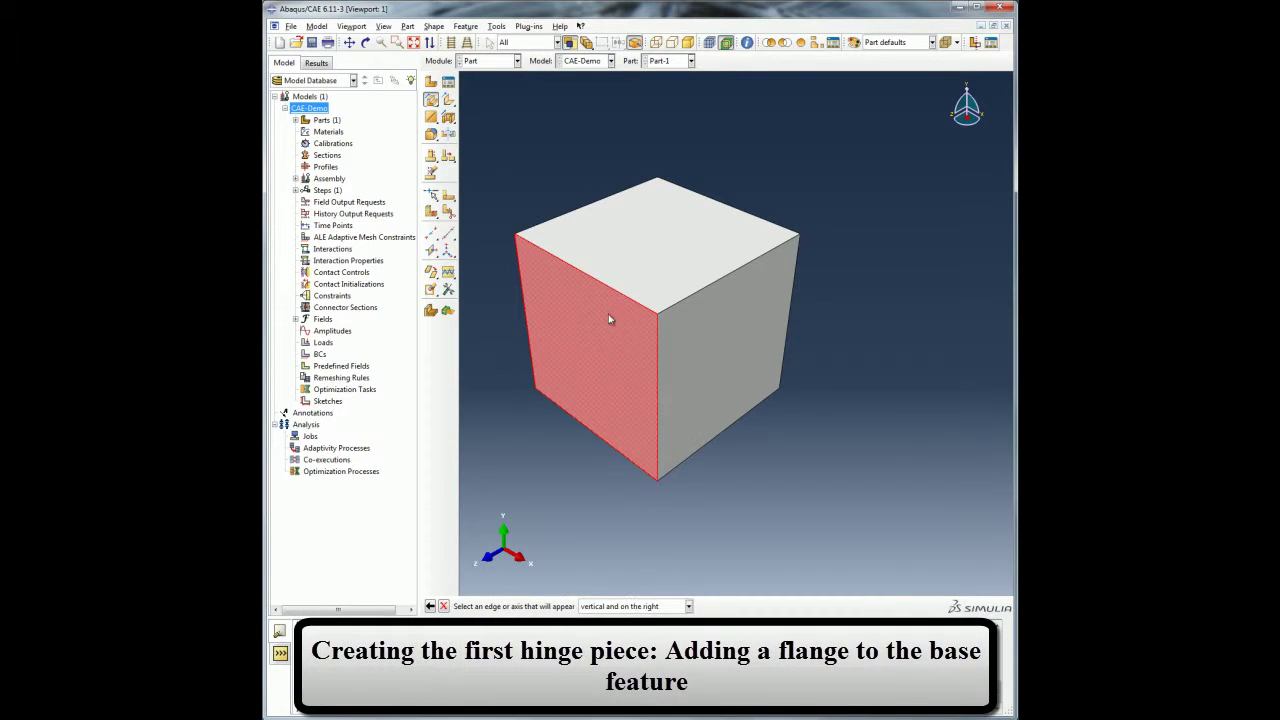
click(659, 382)
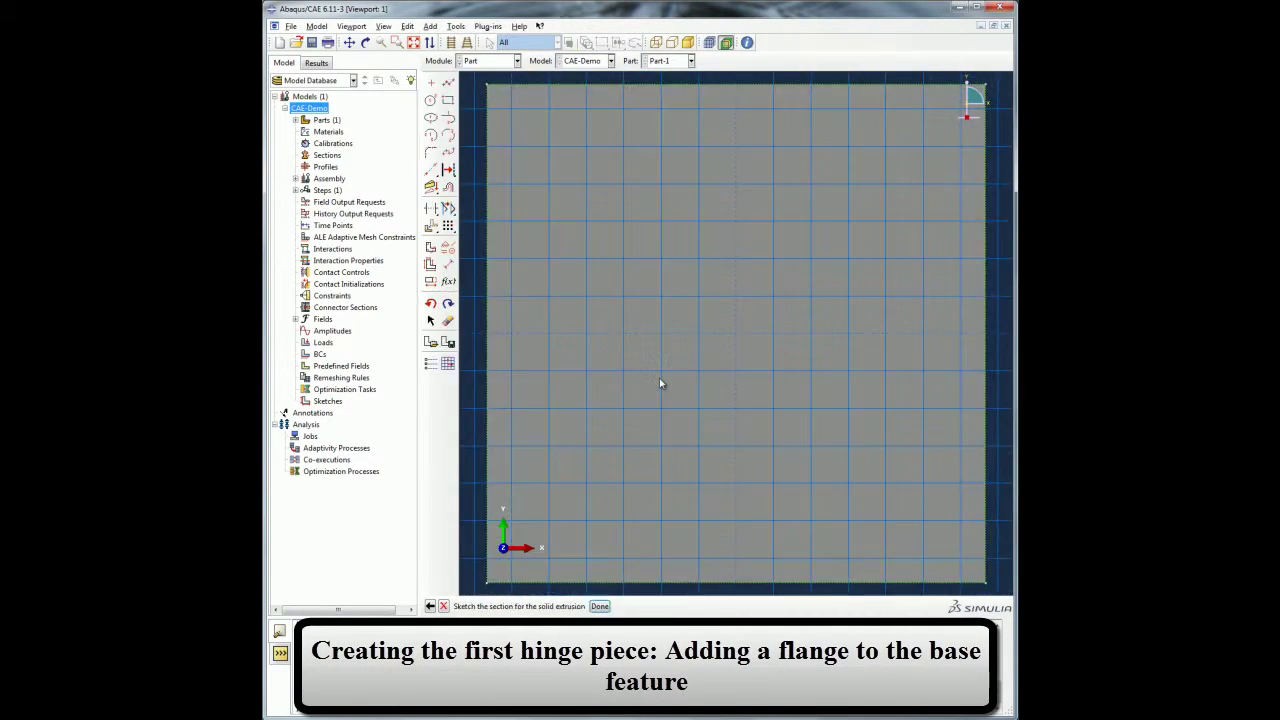
Set the sketch grid to sheet size 0.2 and grid spacing 0.005.
scroll(663, 376, down, 2)
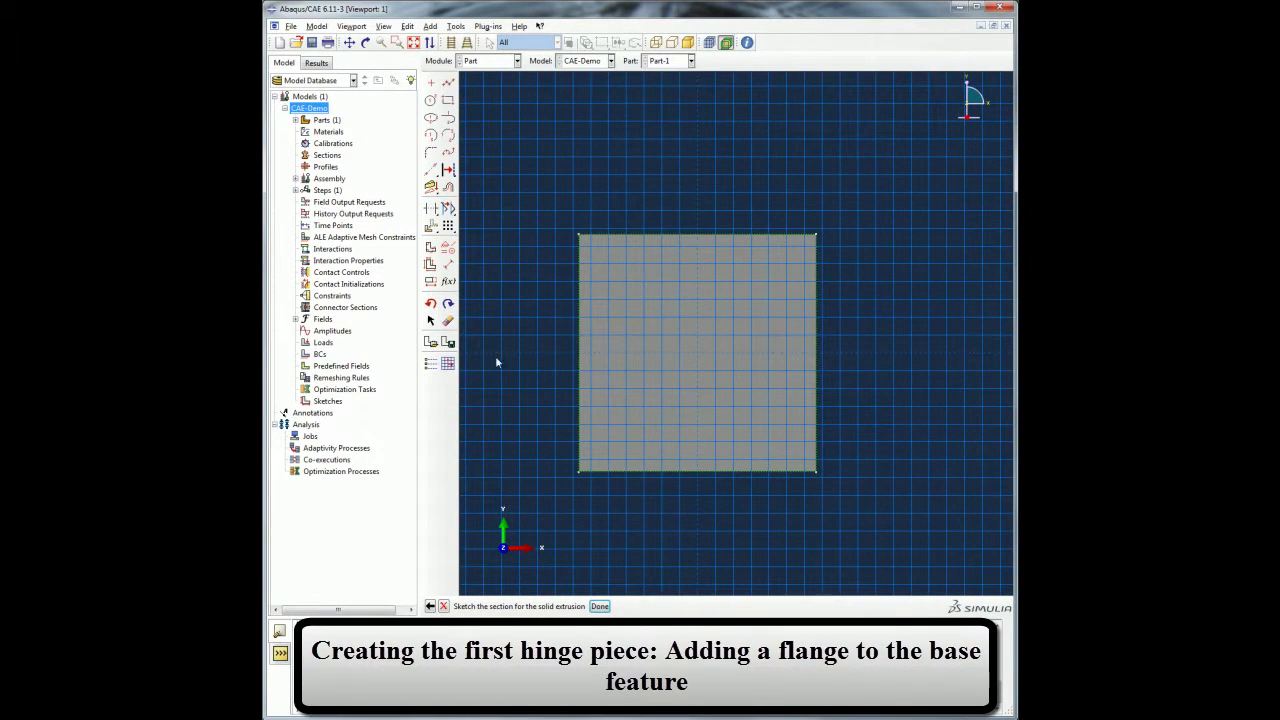
click(433, 366)
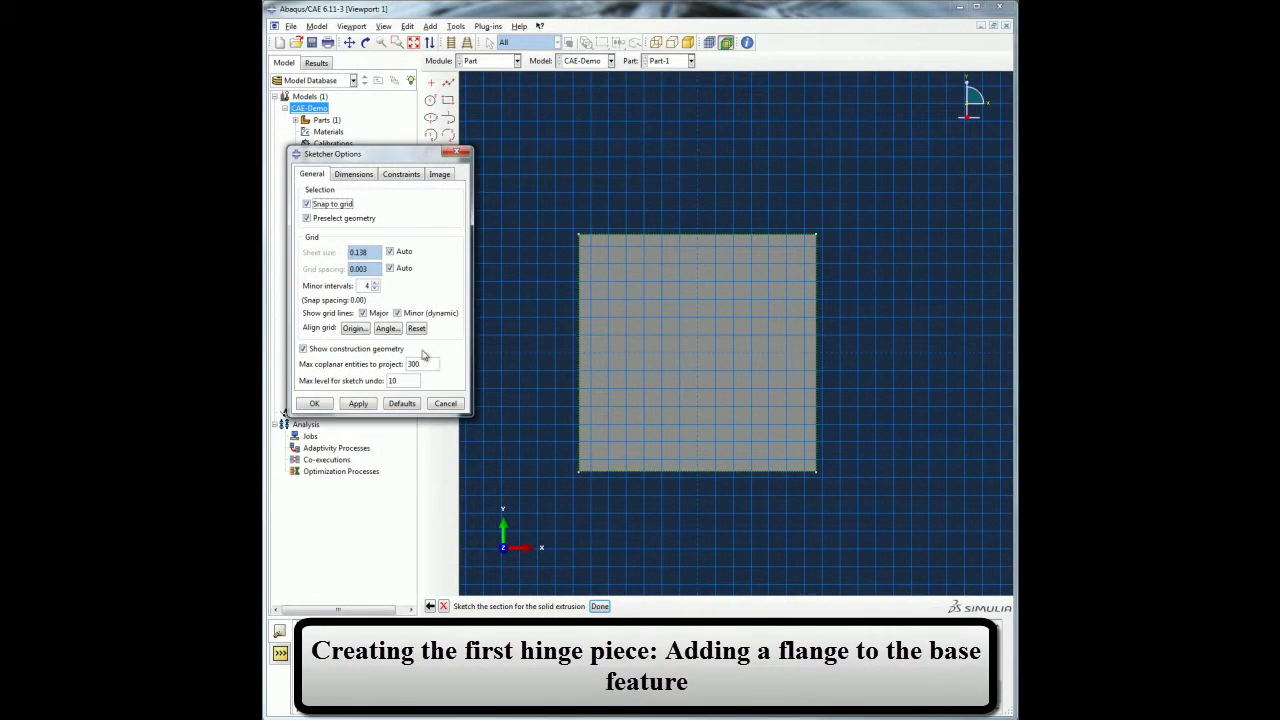
click(390, 251)
click(390, 268)
drag(368, 252, 355, 252)
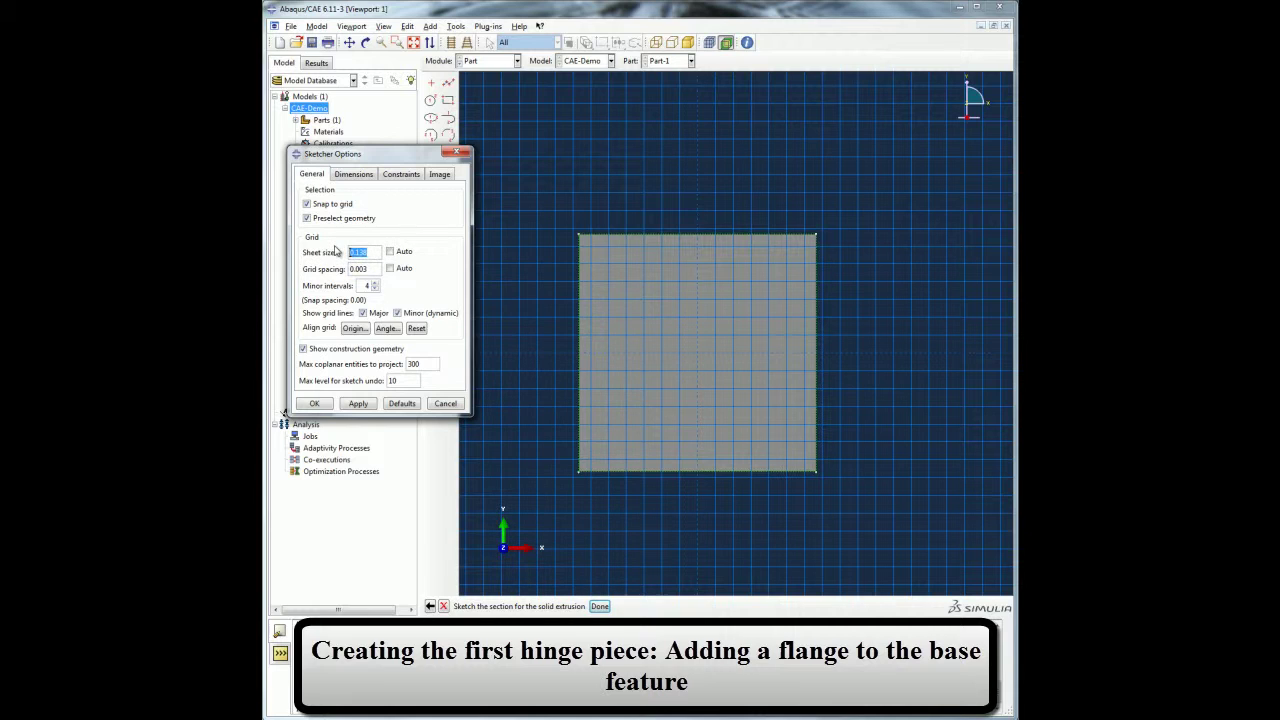
key(BackSpace)
click(356, 404)
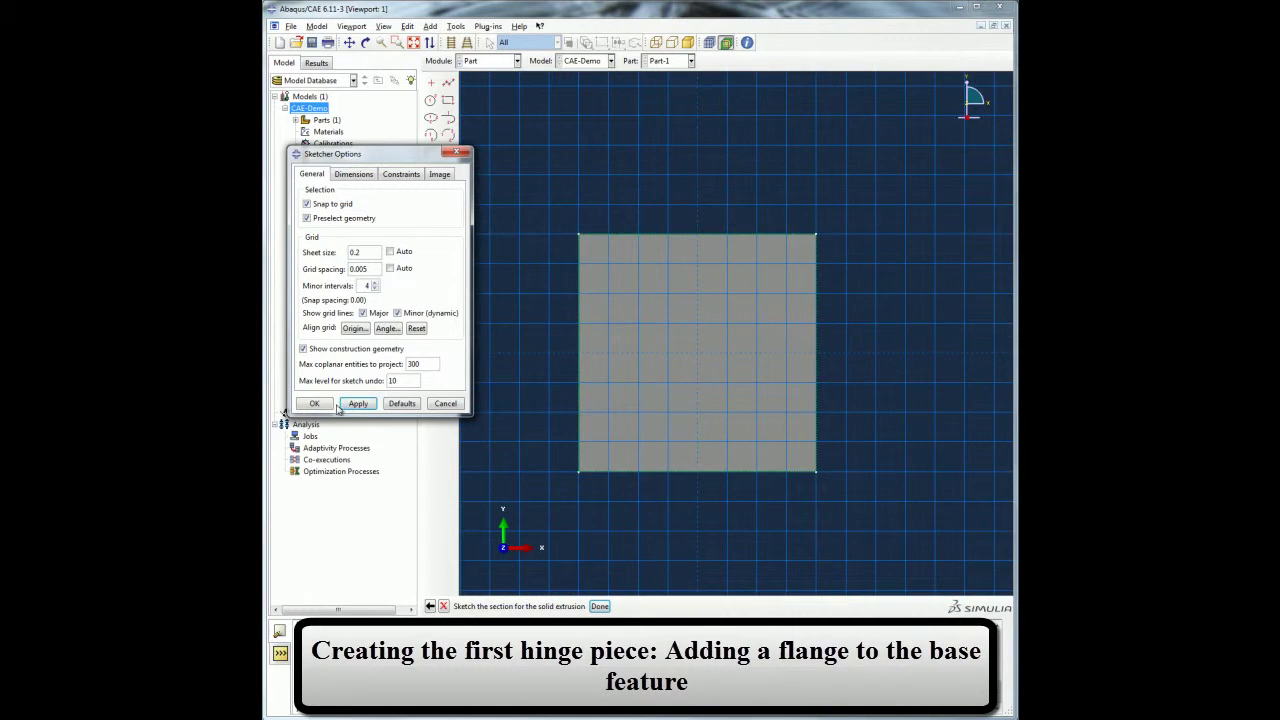
click(314, 403)
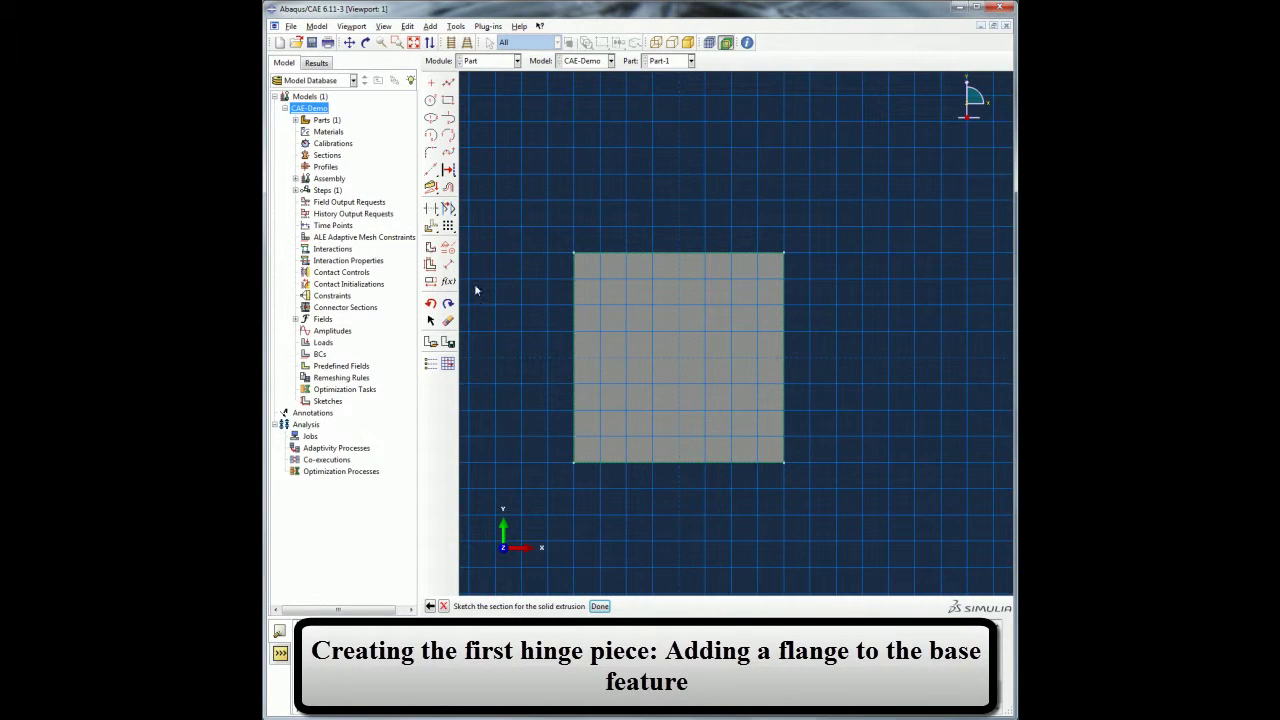
click(448, 83)
Sketch two horizontal lines from the square's right corners, a tangent arc joining them, and a hole circle.
click(785, 254)
click(914, 252)
middle_click(914, 252)
click(786, 461)
click(915, 461)
middle_click(922, 500)
scroll(517, 335, down, 2)
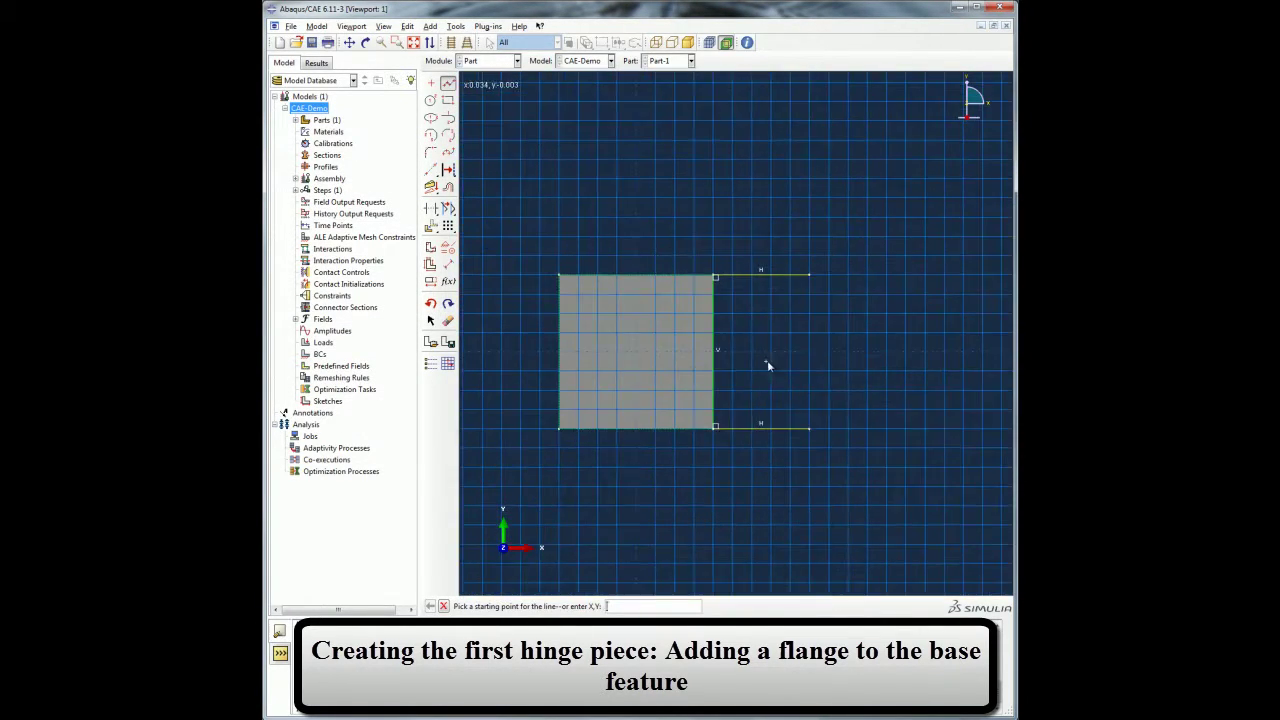
click(448, 135)
click(816, 258)
click(818, 438)
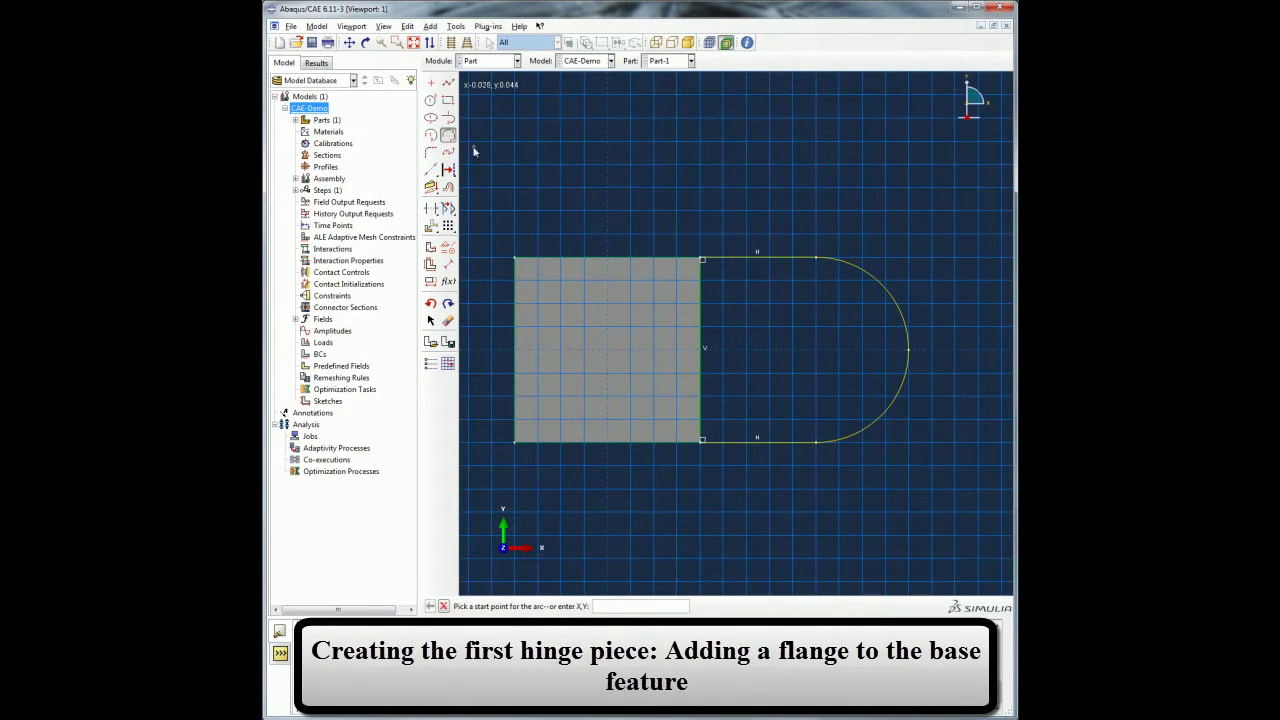
click(430, 100)
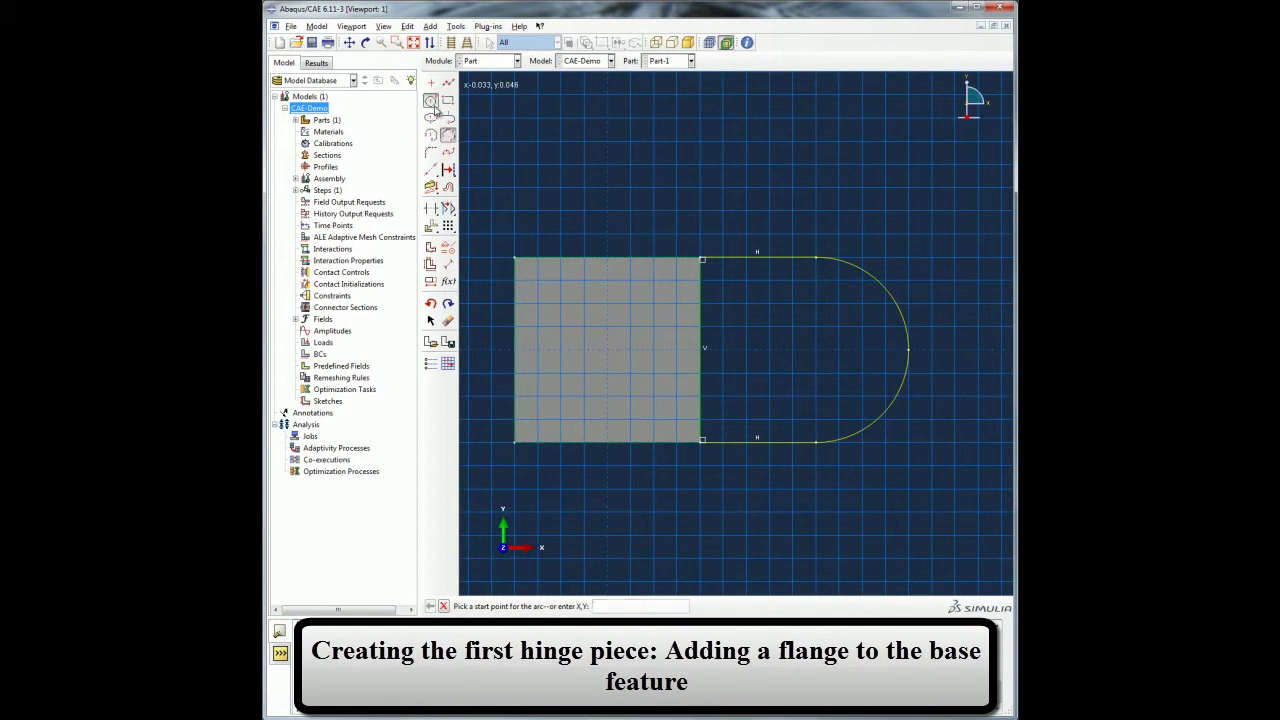
click(816, 349)
click(838, 390)
click(444, 606)
Dimension both horizontal lines to 0.02.
click(448, 263)
click(760, 258)
click(758, 222)
text(0.025)
key(Return)
click(757, 440)
click(755, 485)
text(0.02)
key(Return)
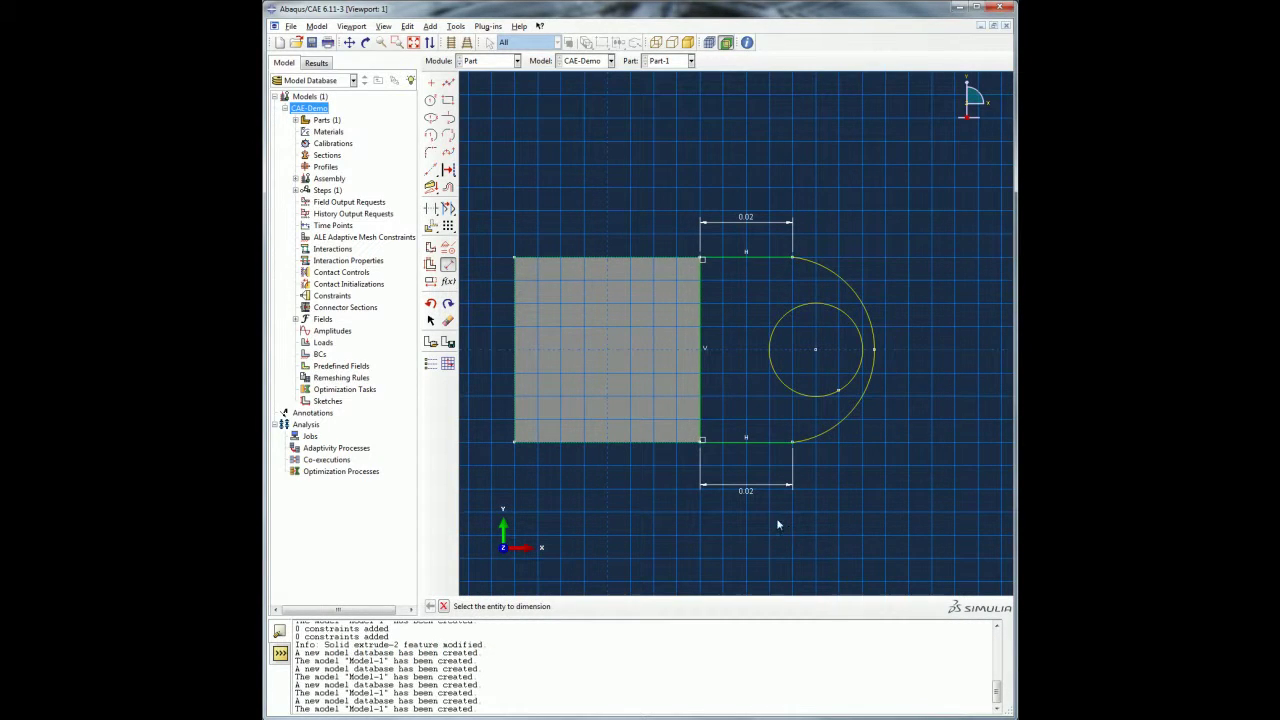
Constrain the hole circle to be concentric with the arc.
click(448, 250)
click(475, 328)
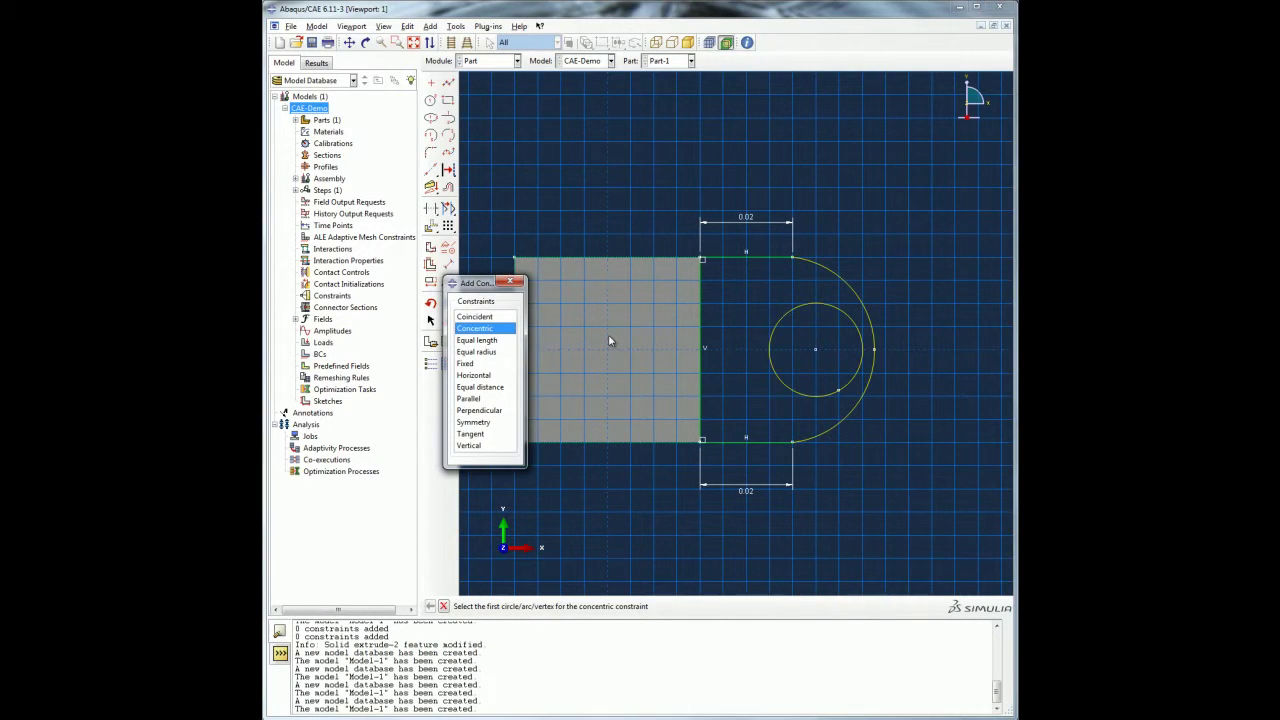
click(875, 342)
click(862, 332)
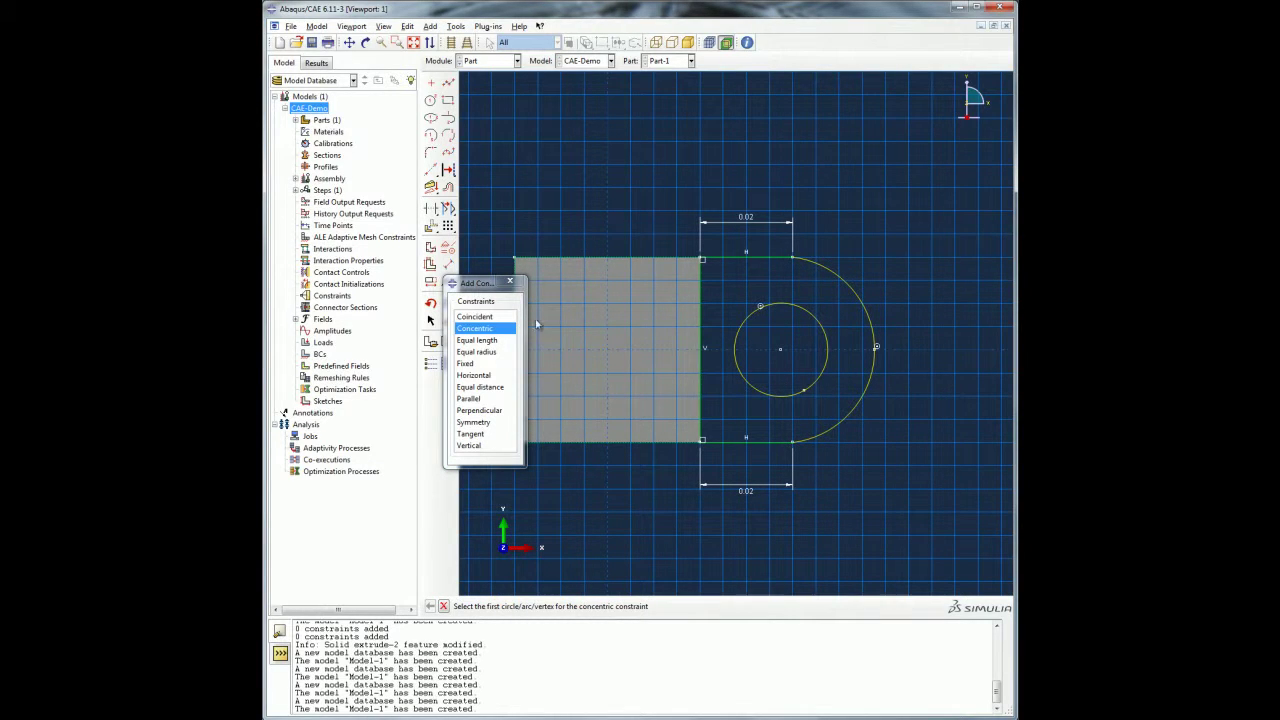
click(509, 282)
Set the arc radius to 0.02 and the hole radius to 0.01.
click(448, 264)
click(899, 309)
text(0.02)
key(Return)
click(809, 344)
click(872, 268)
key(Return)
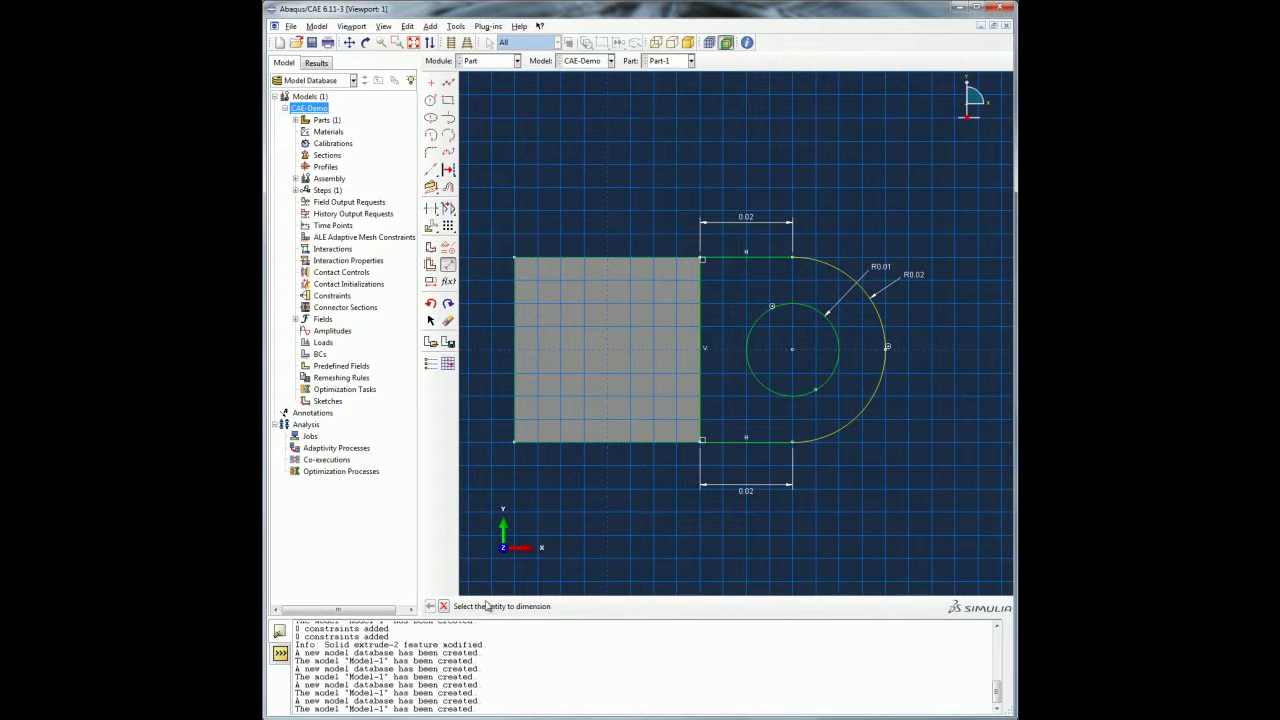
click(445, 606)
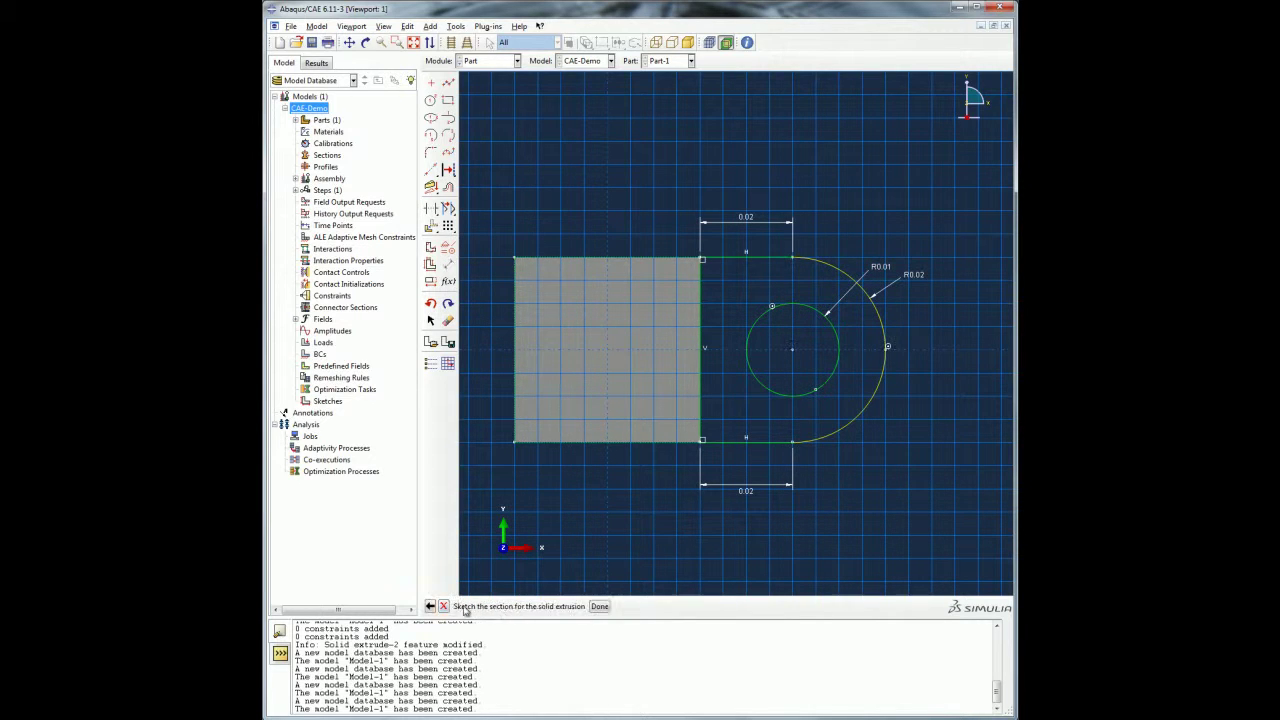
Extrude the flange sketch 0.02 with the direction reversed.
click(599, 607)
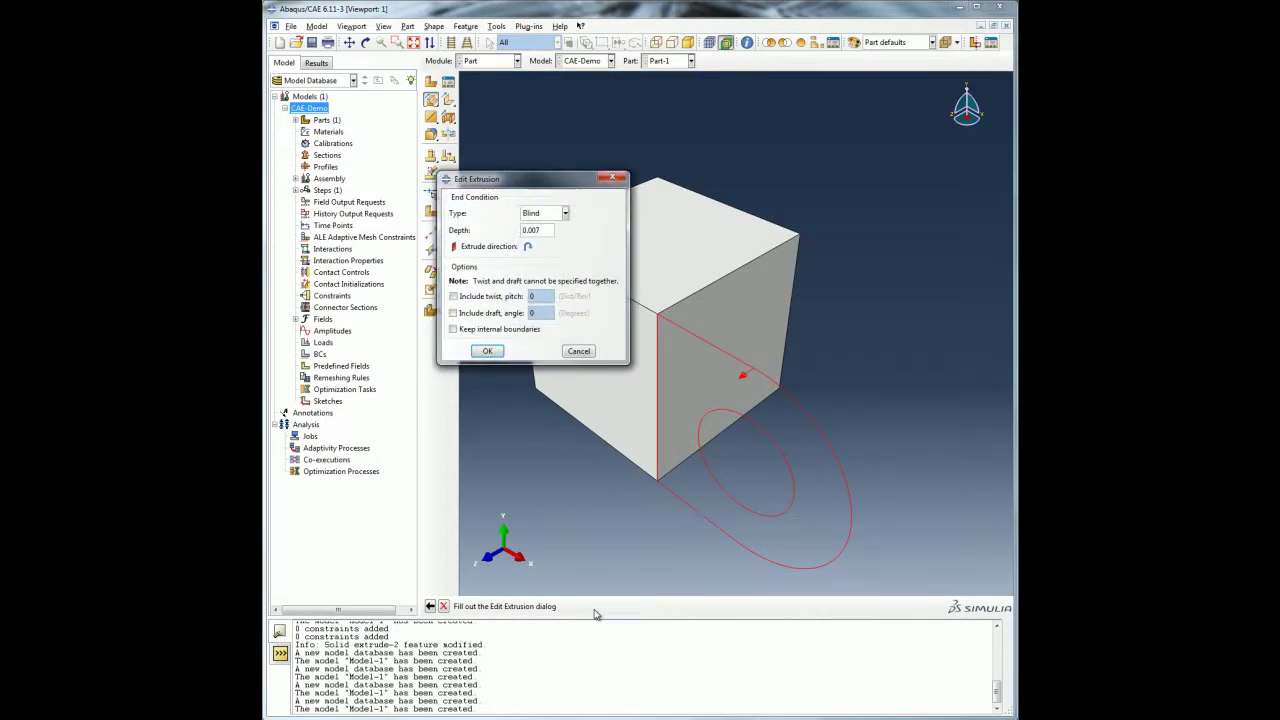
click(533, 249)
click(488, 352)
Edit Solid extrude-2 to keep internal boundaries, then display the part as wireframe.
click(295, 120)
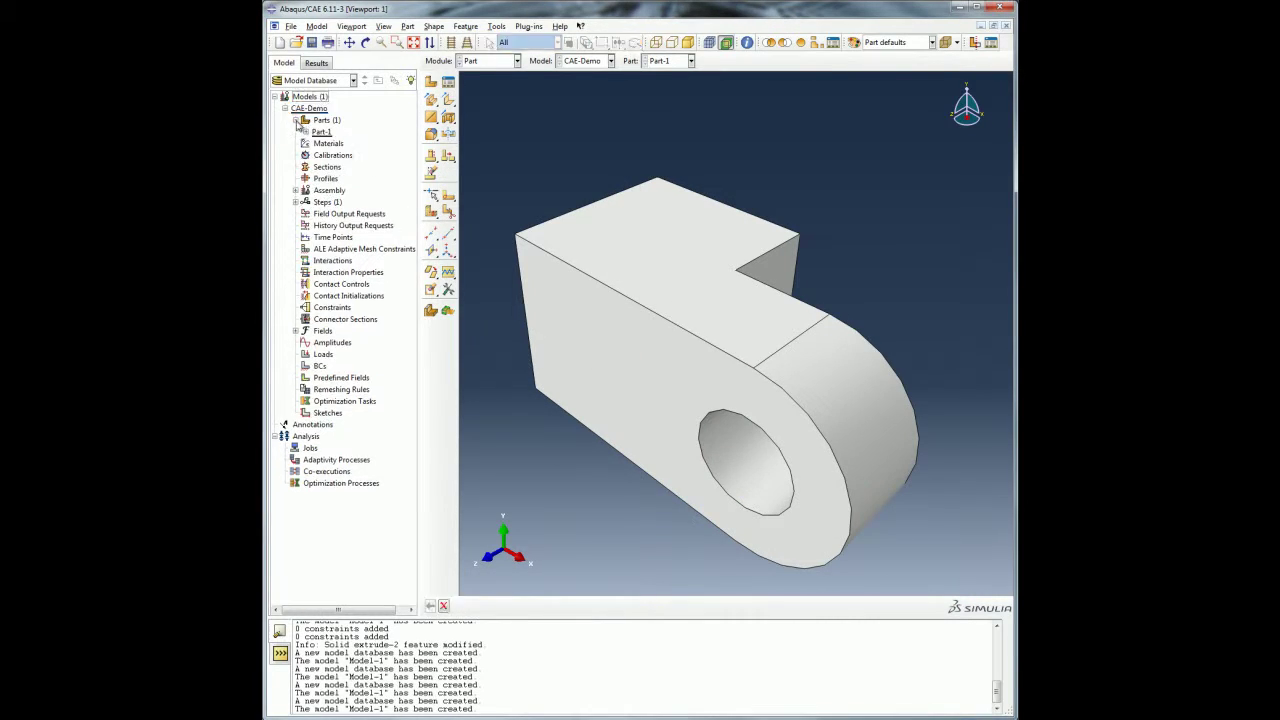
click(306, 132)
click(316, 143)
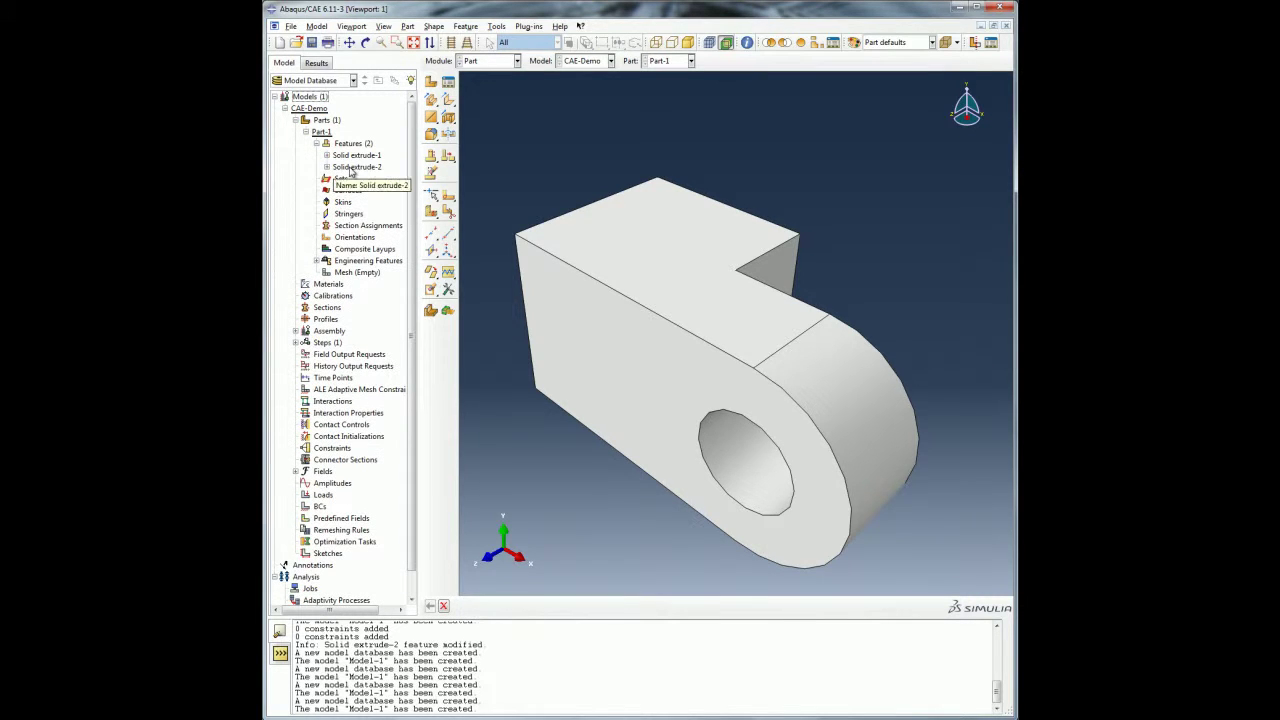
double_click(357, 166)
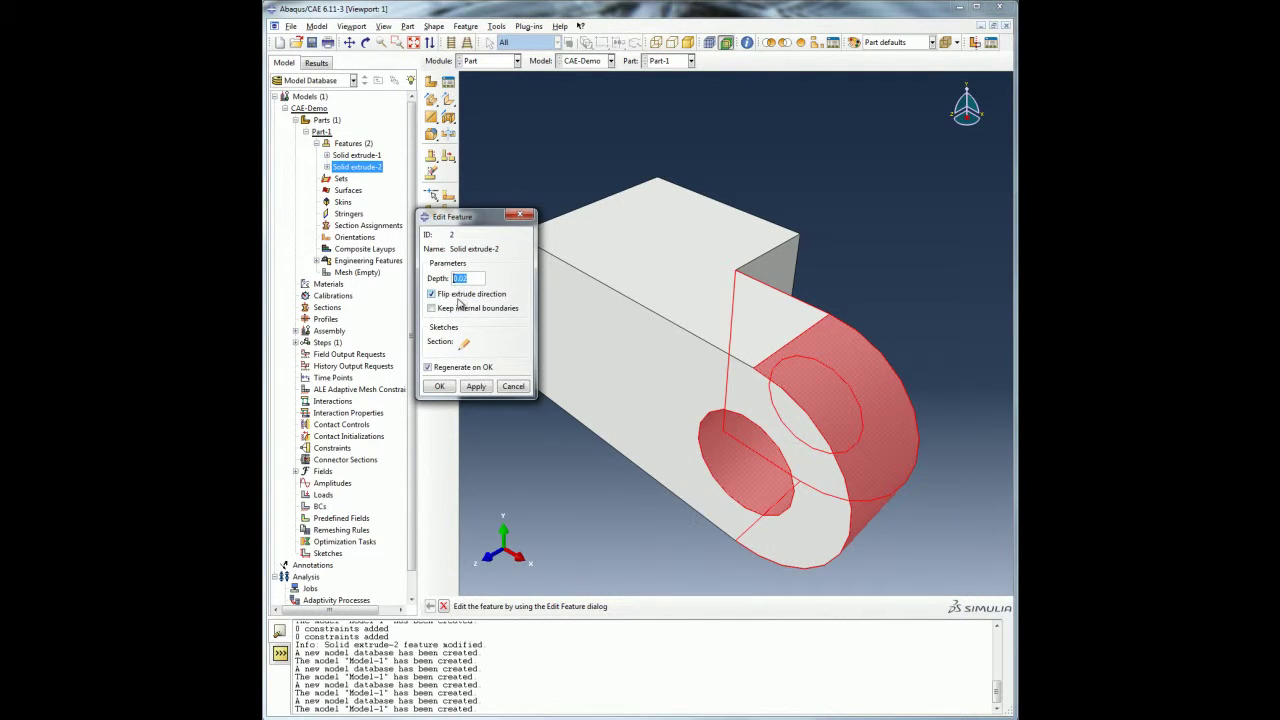
click(459, 308)
click(466, 388)
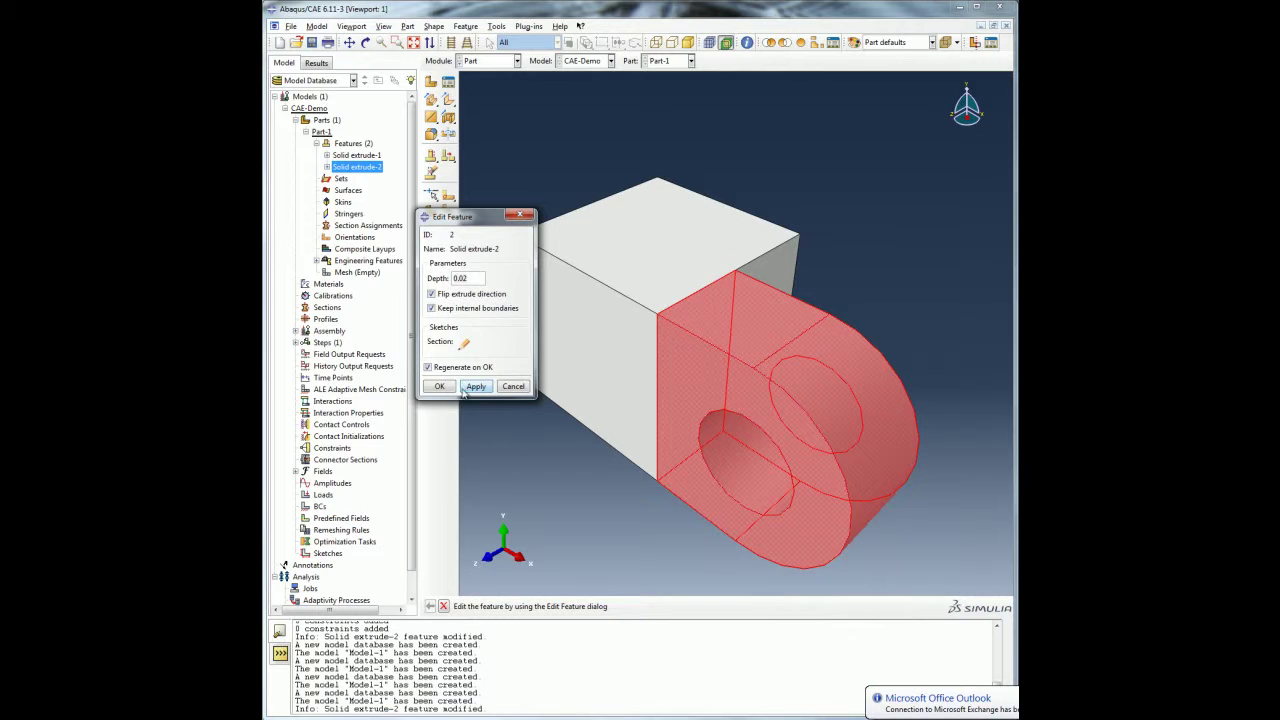
click(440, 387)
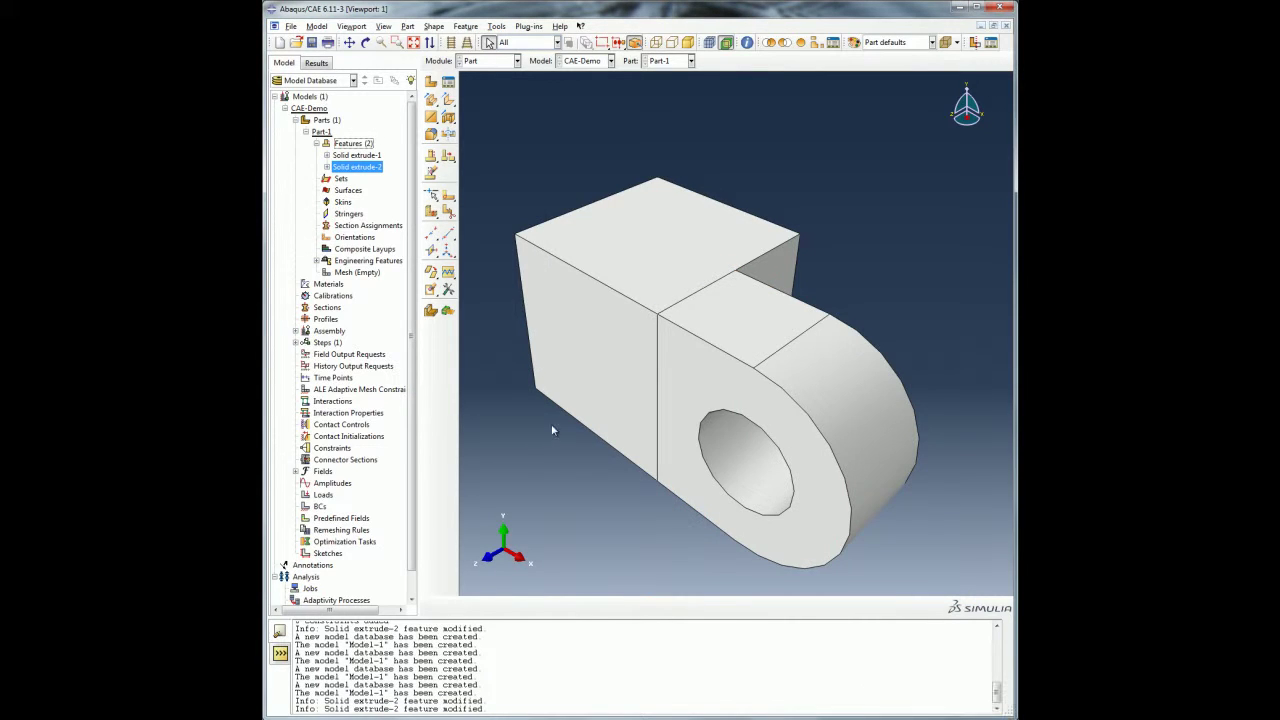
click(657, 43)
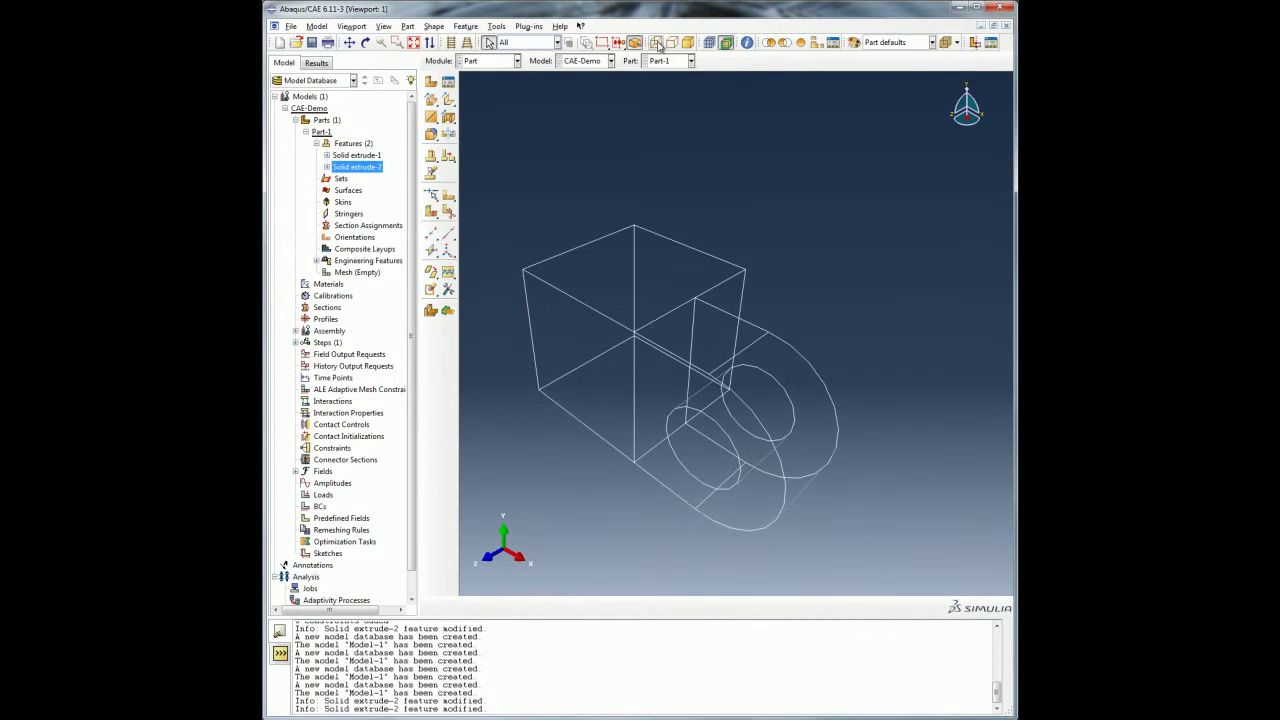
Create datum points at parameters 0.25 and 0.75 on the arc, plus one midway between two points.
click(496, 26)
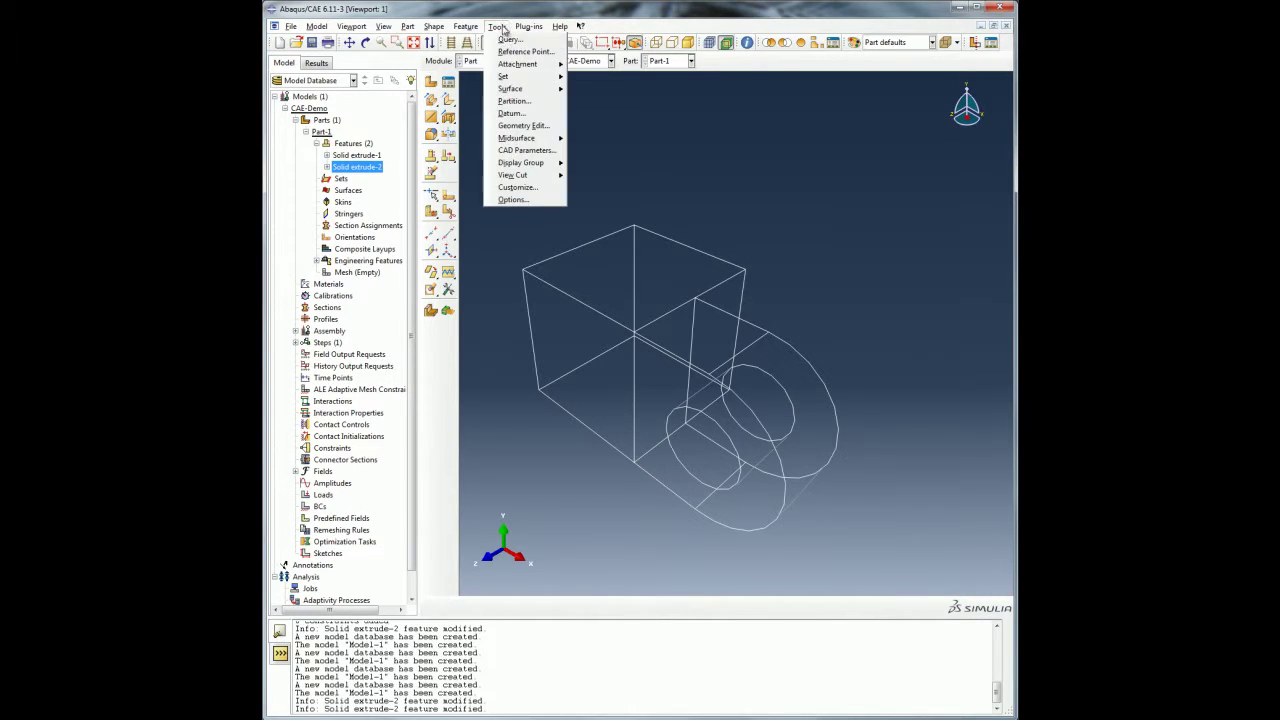
click(515, 115)
click(398, 264)
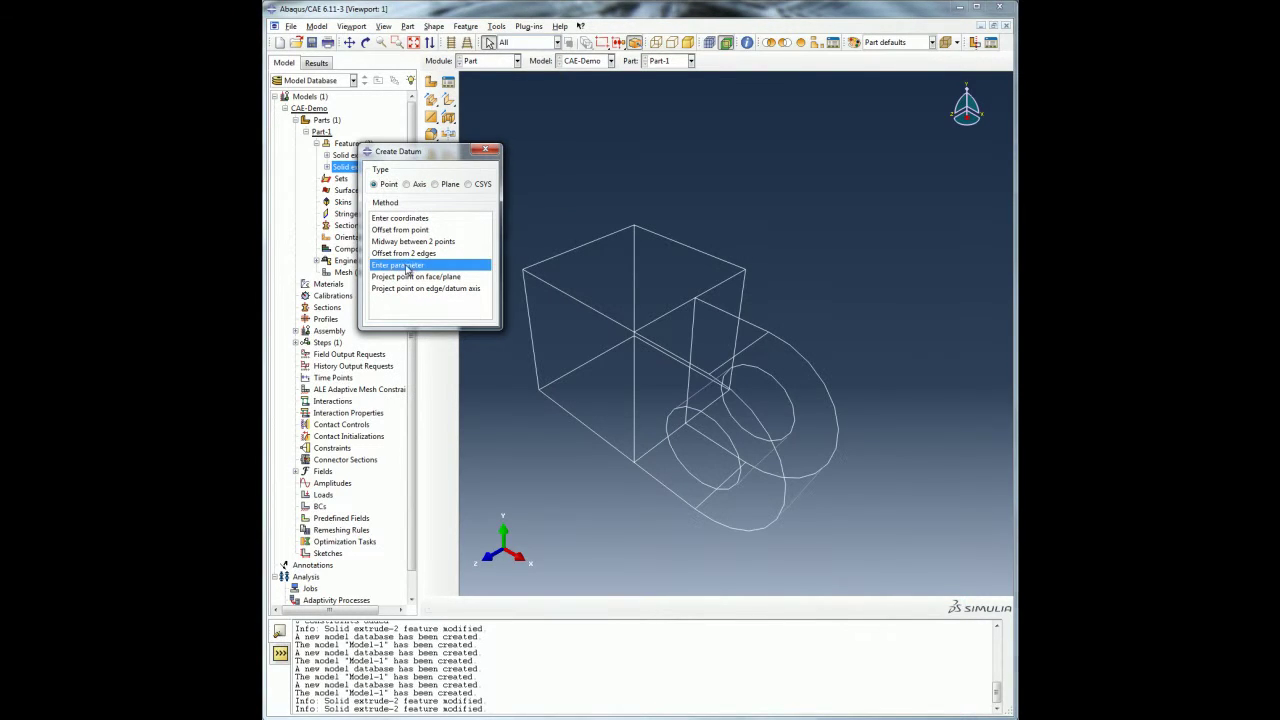
click(786, 488)
key(Return)
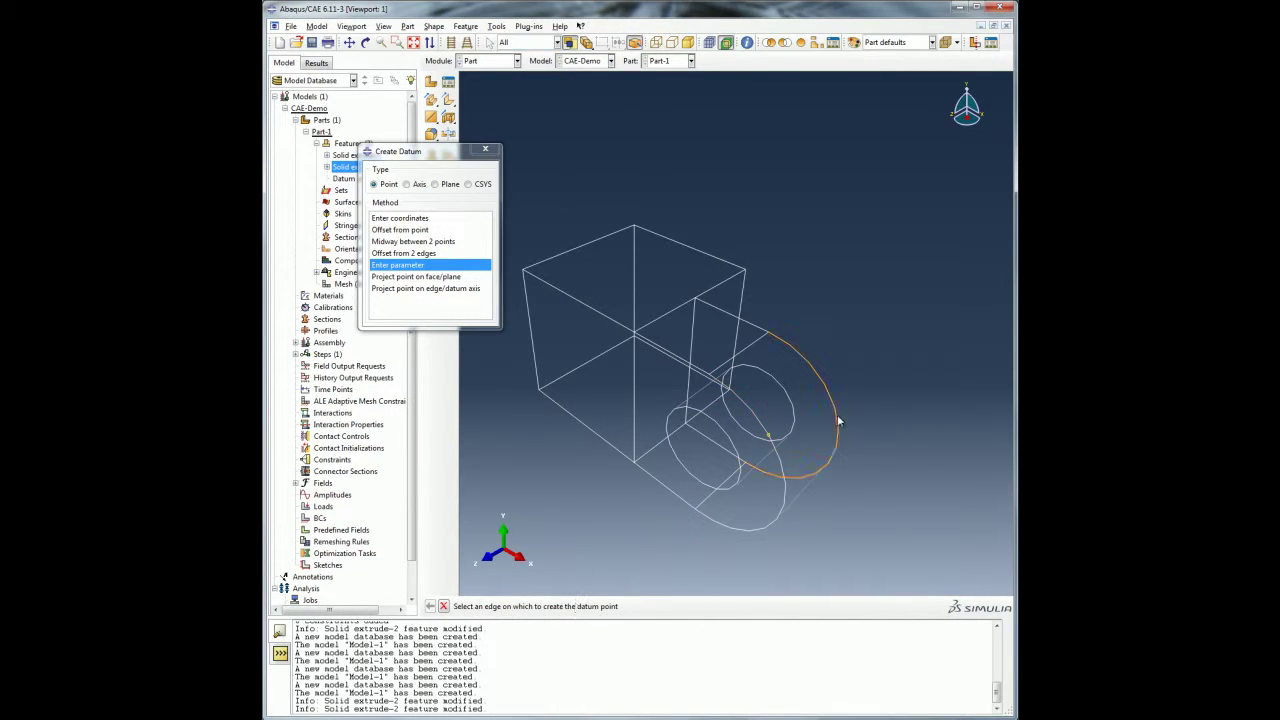
click(838, 421)
key(Return)
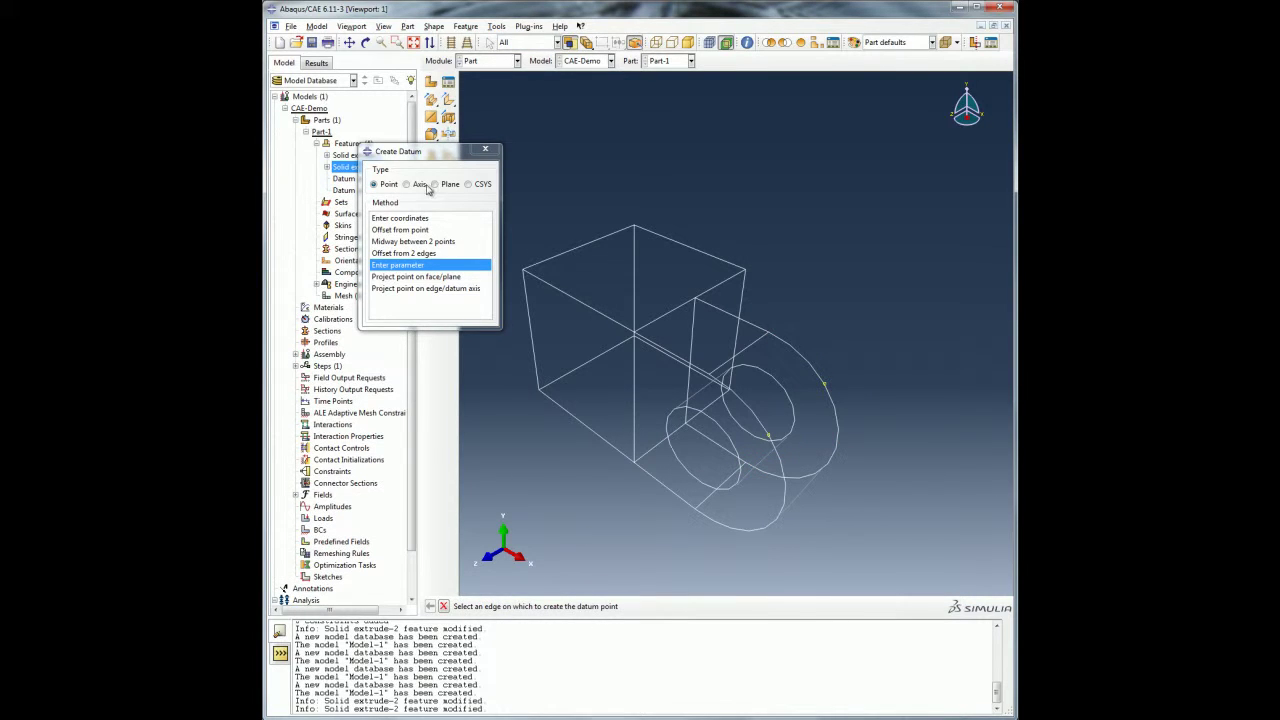
click(413, 242)
click(770, 438)
click(825, 385)
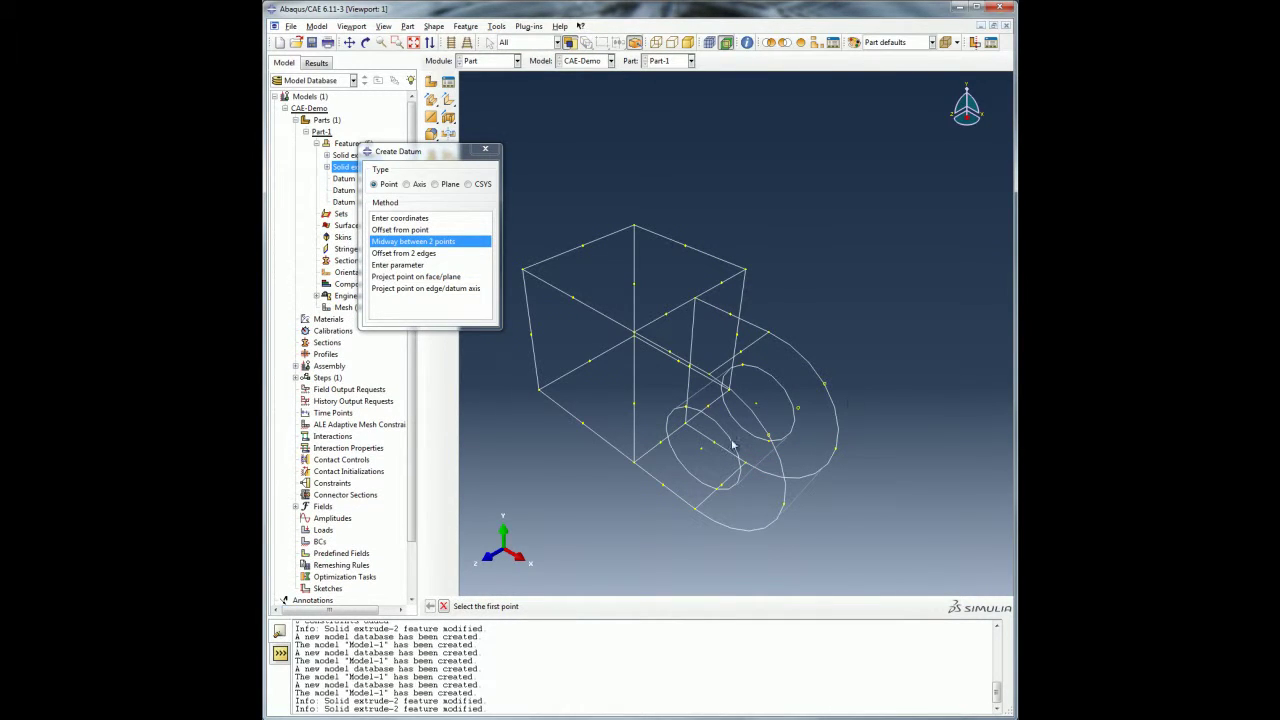
Add a datum axis through two points and a point-and-normal datum plane.
click(415, 184)
click(385, 253)
click(770, 437)
click(634, 462)
click(436, 185)
click(413, 266)
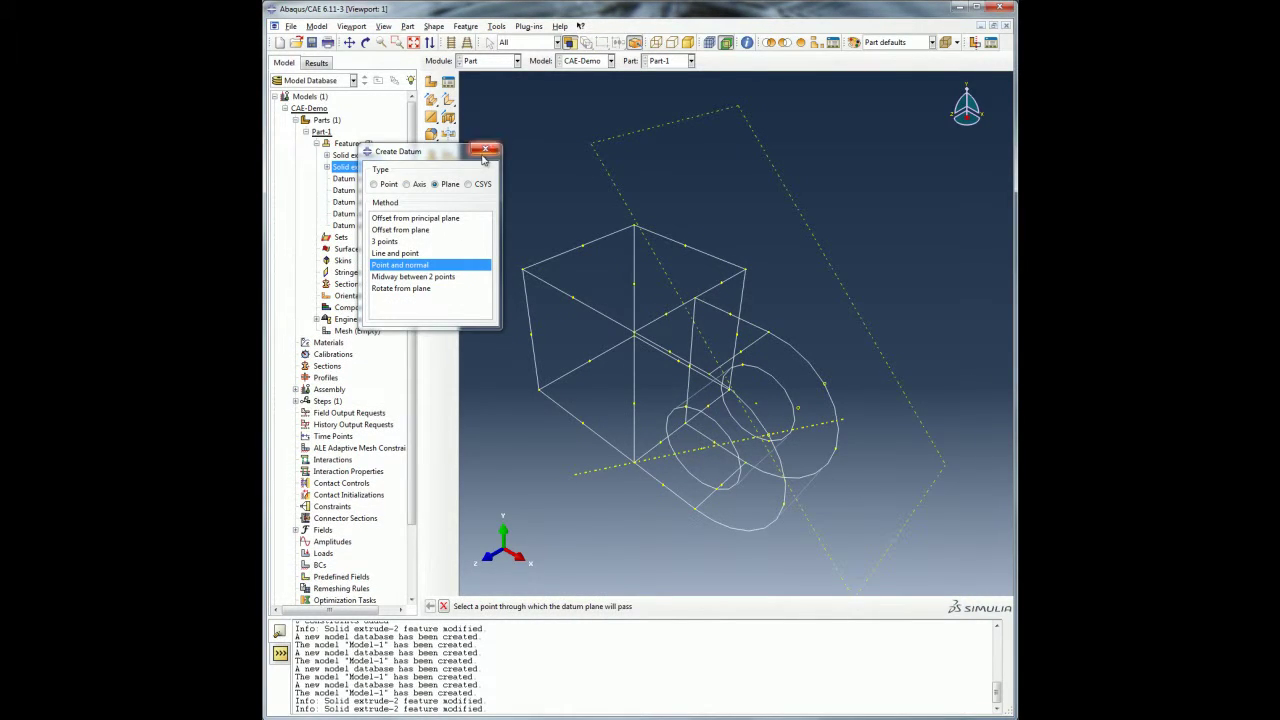
click(485, 149)
click(434, 26)
Sketch a circle of radius 0.003 on the datum plane for an extruded cut.
mouse_move(448, 76)
click(505, 78)
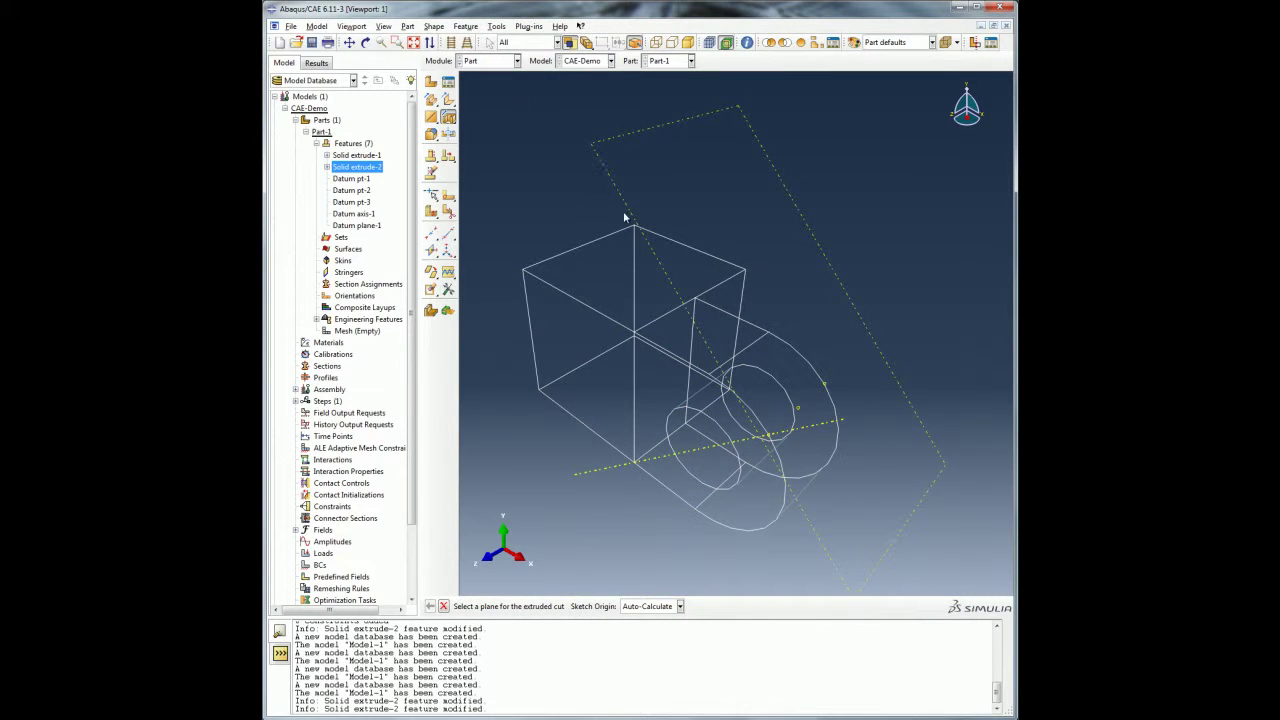
click(811, 527)
click(576, 254)
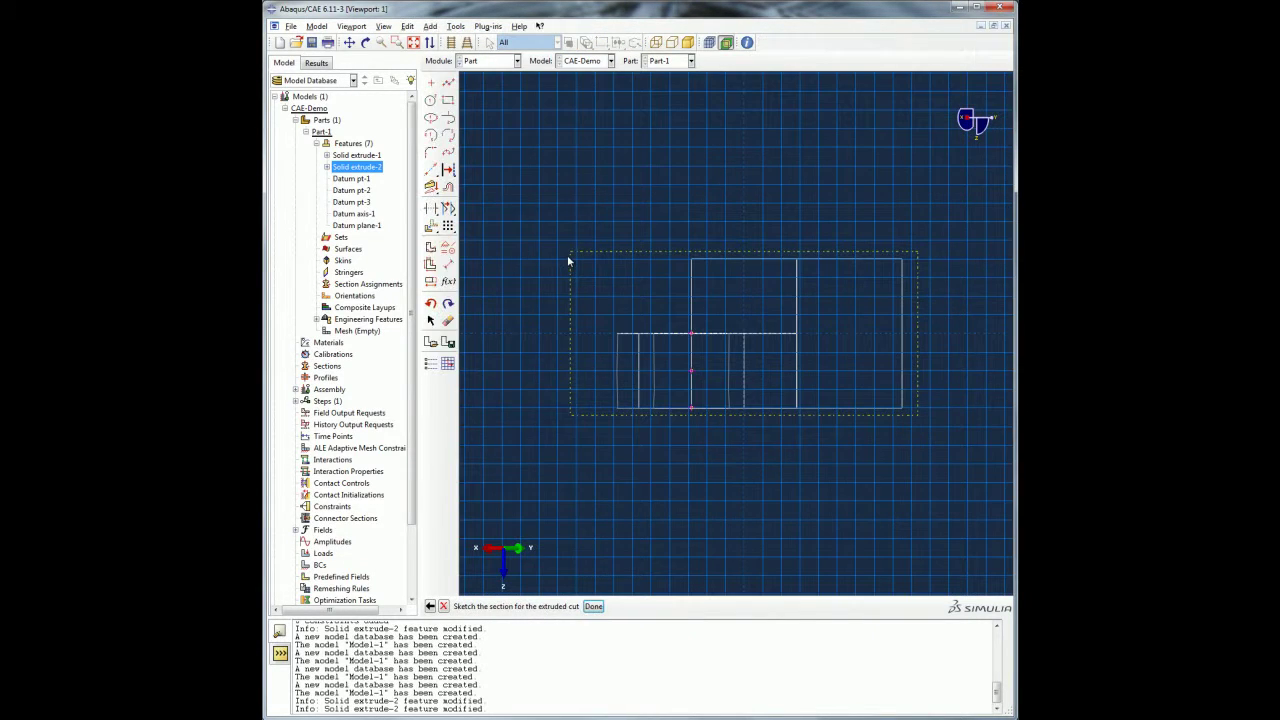
click(431, 100)
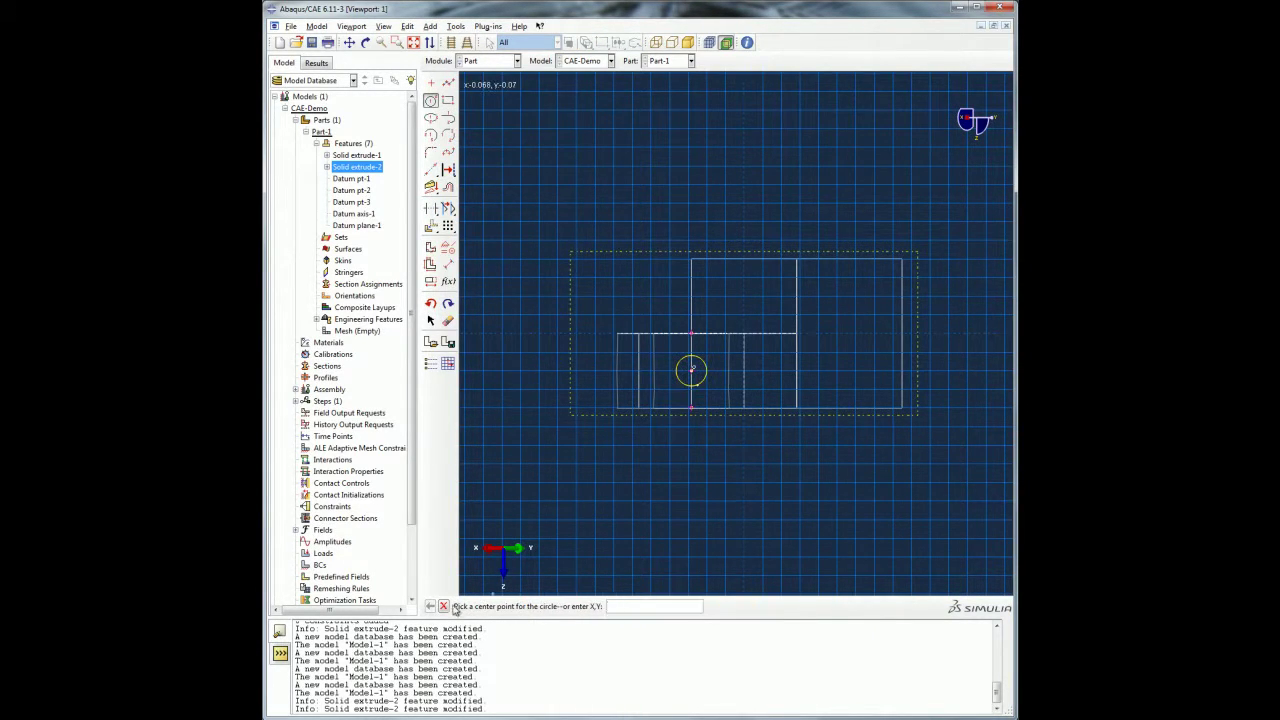
click(448, 264)
click(704, 364)
click(721, 349)
text(0.003)
key(Return)
click(443, 607)
Cut the hole Up to Face, stopping at the large bore, and show the part shaded.
click(593, 607)
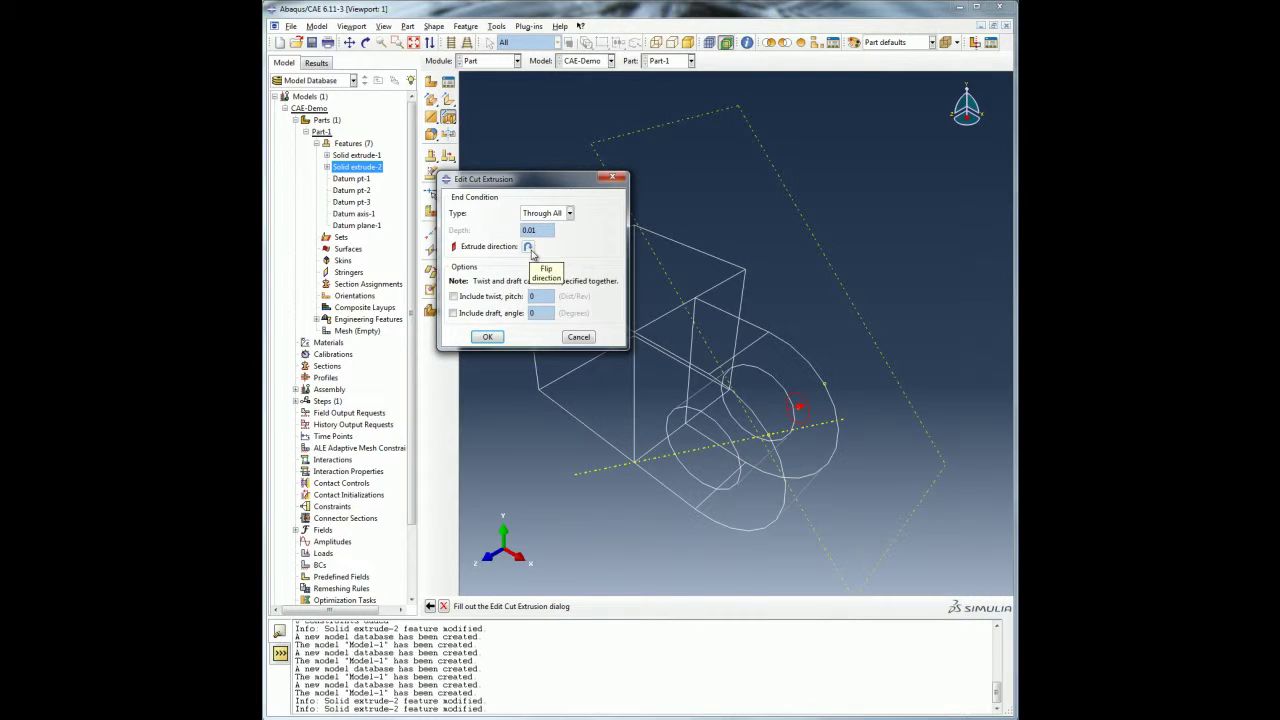
click(560, 213)
click(549, 244)
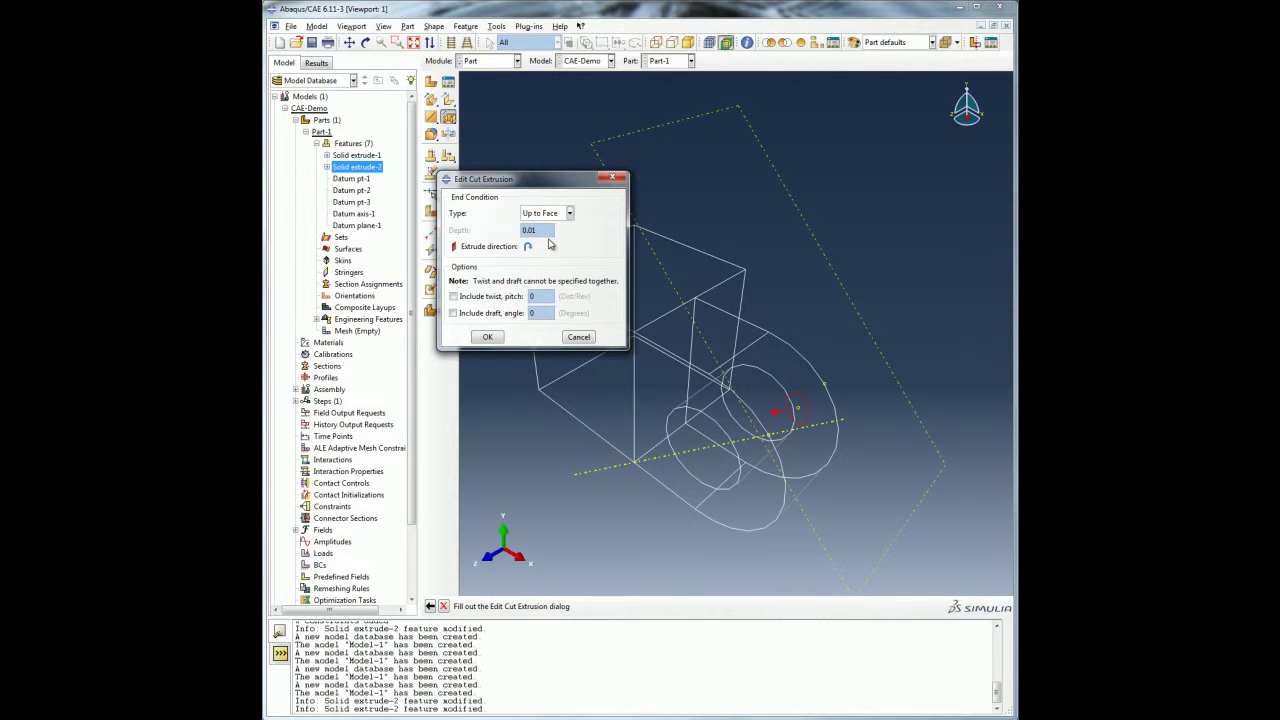
click(488, 337)
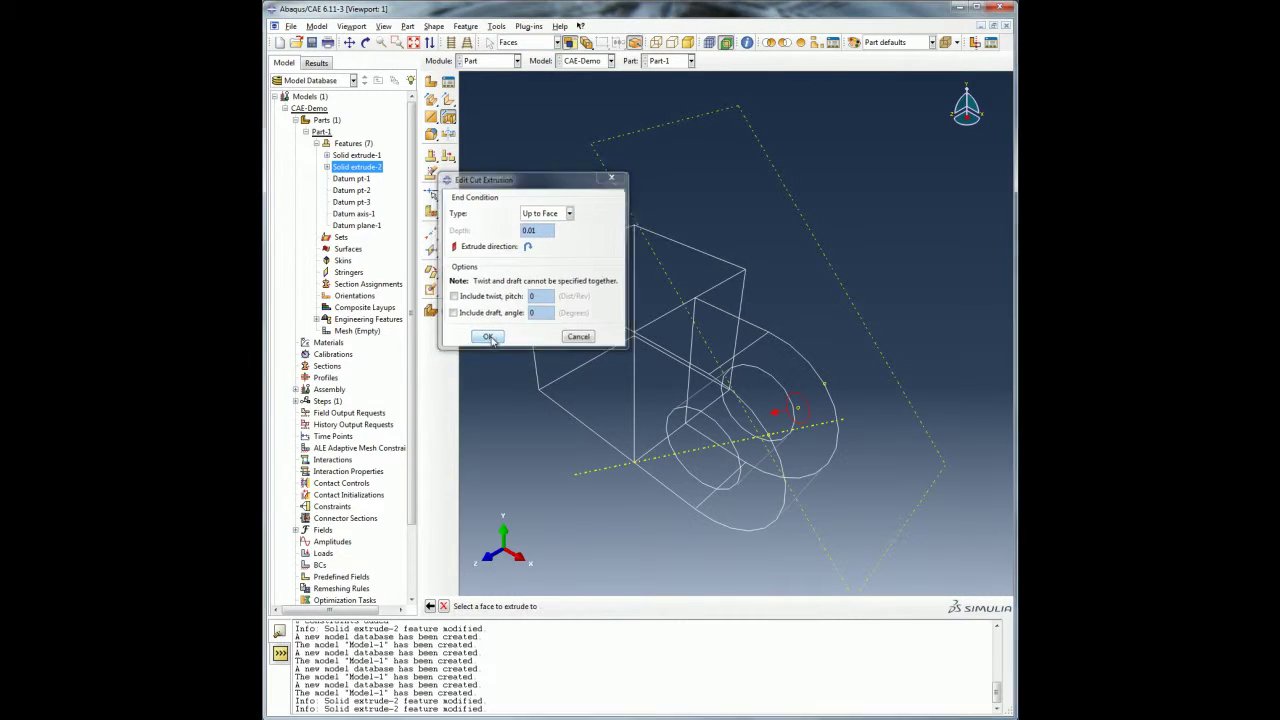
click(706, 458)
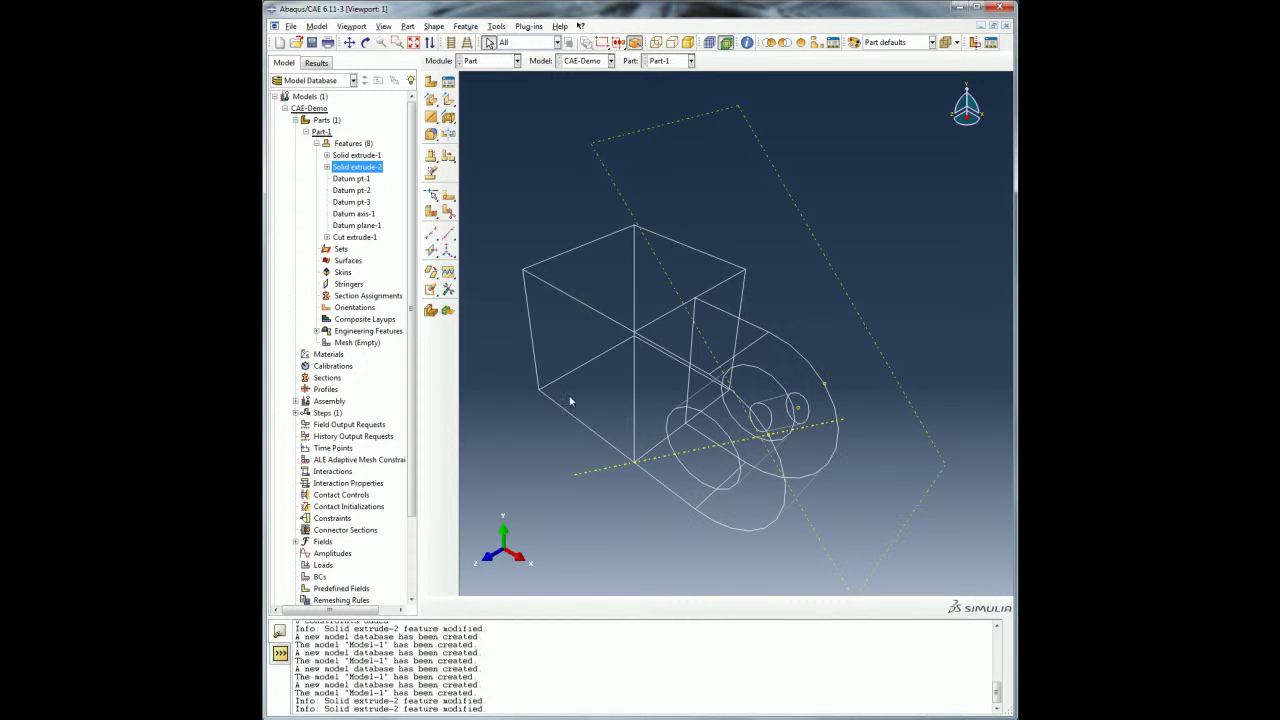
click(686, 44)
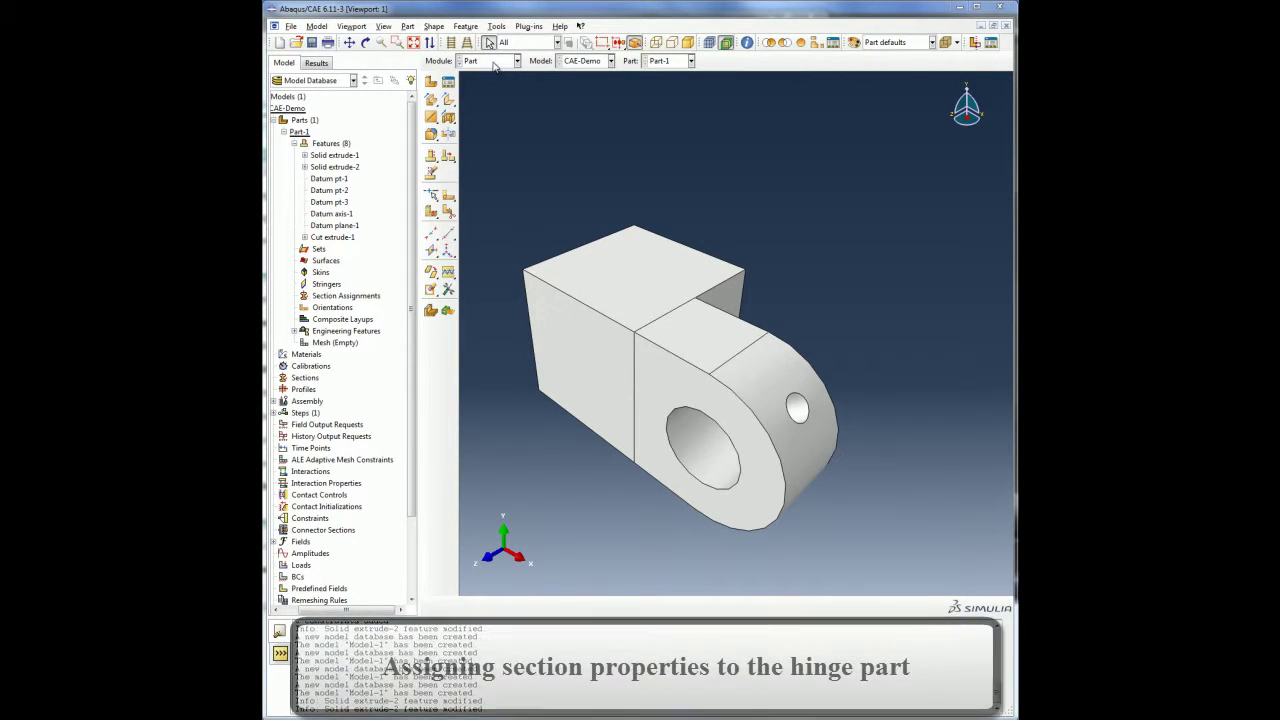
In the Property module, create material Steel as elastic with Young's modulus 209.E9.
click(495, 61)
click(479, 87)
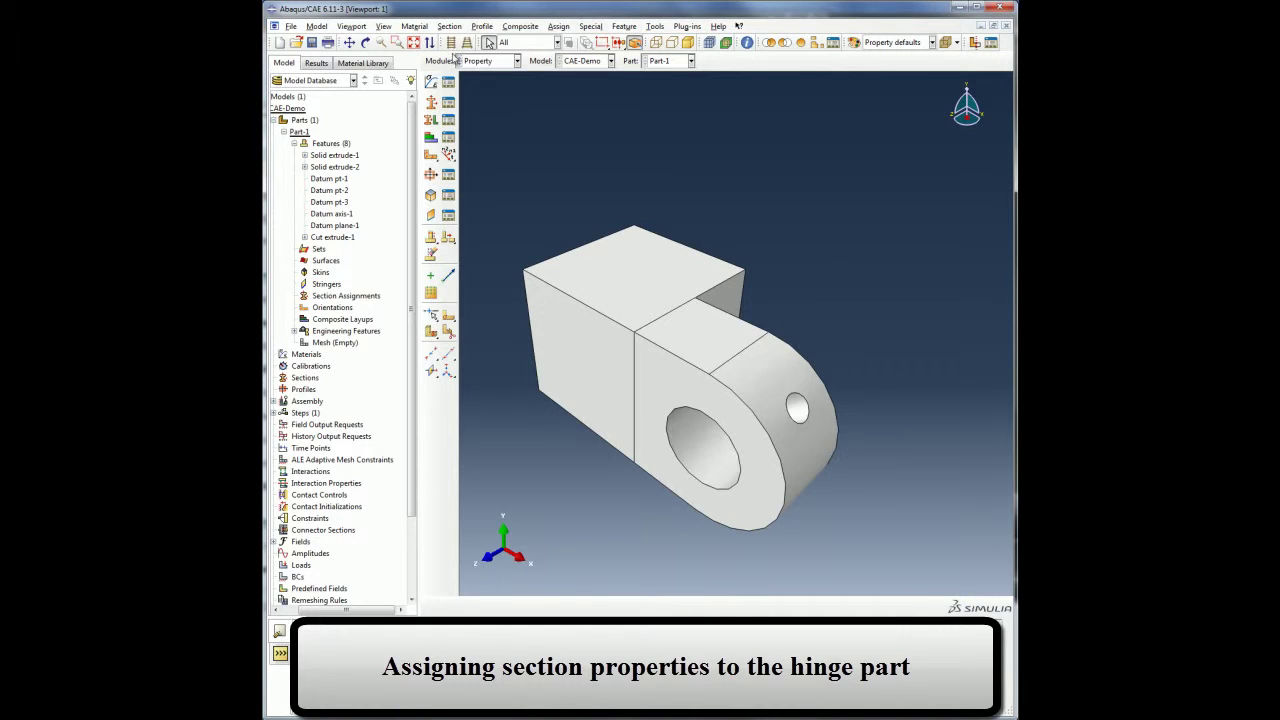
click(414, 26)
click(422, 38)
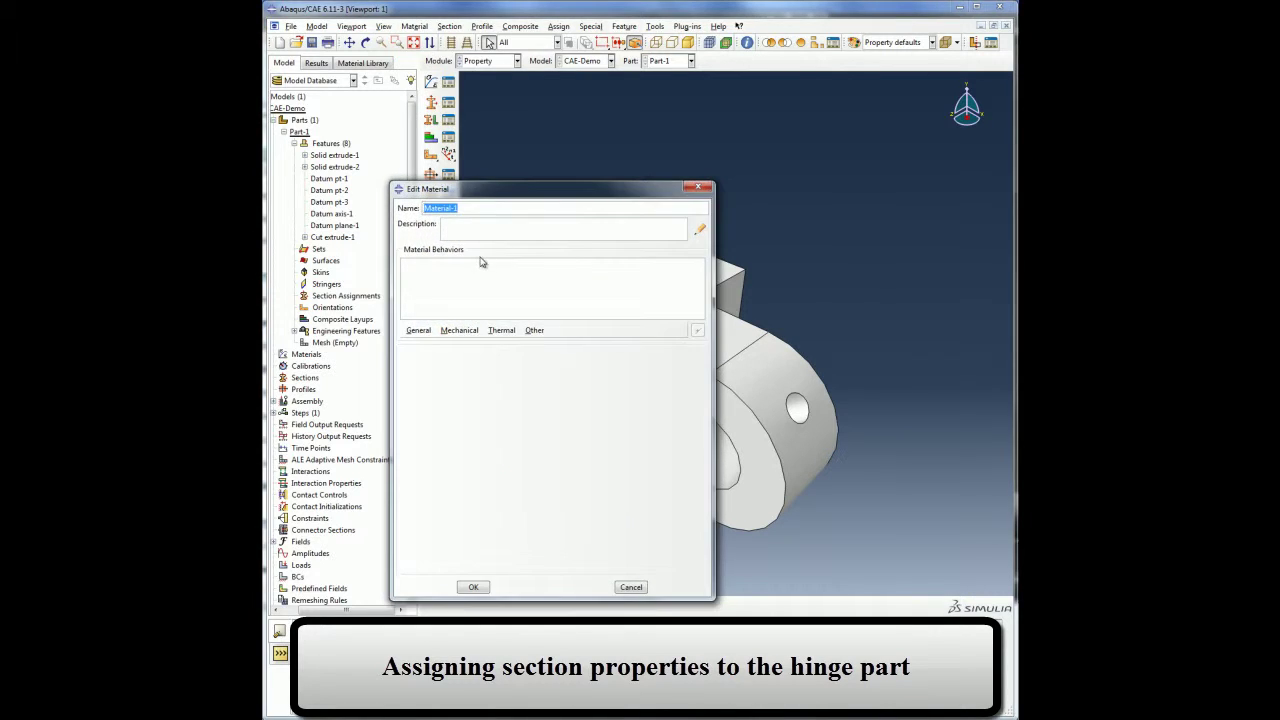
text(Steel)
click(459, 330)
mouse_move(540, 347)
click(620, 348)
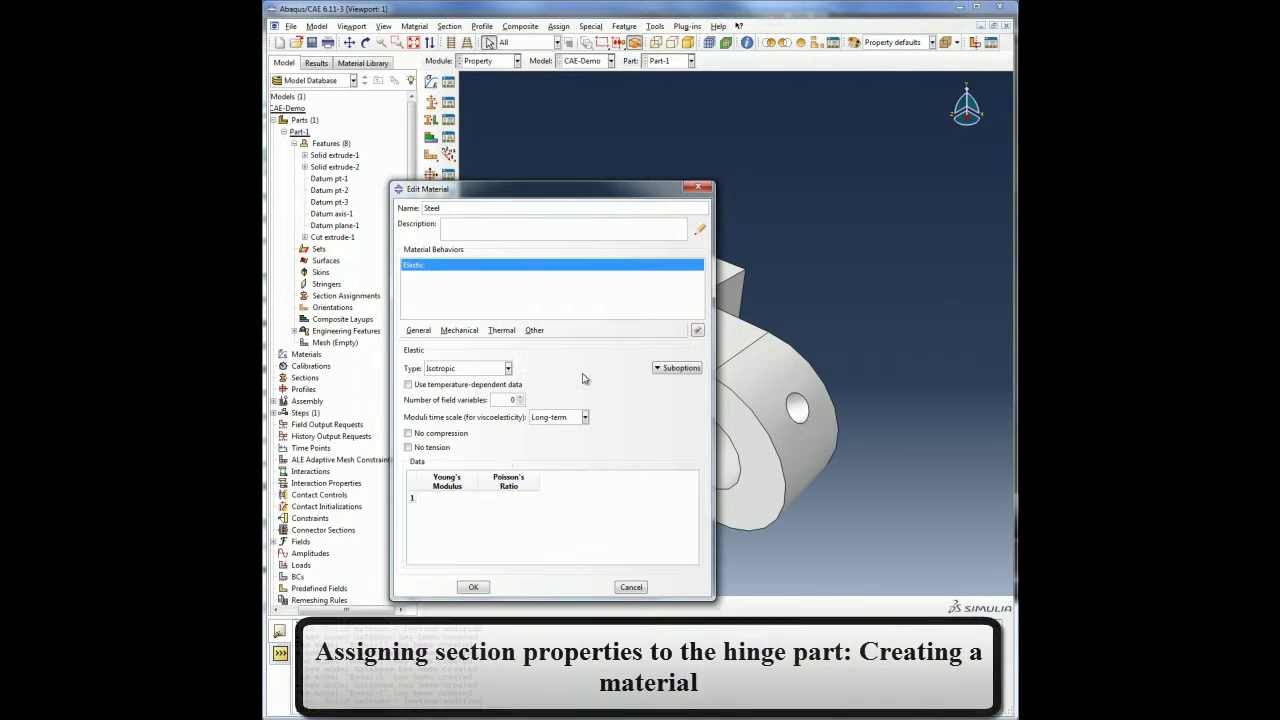
click(463, 496)
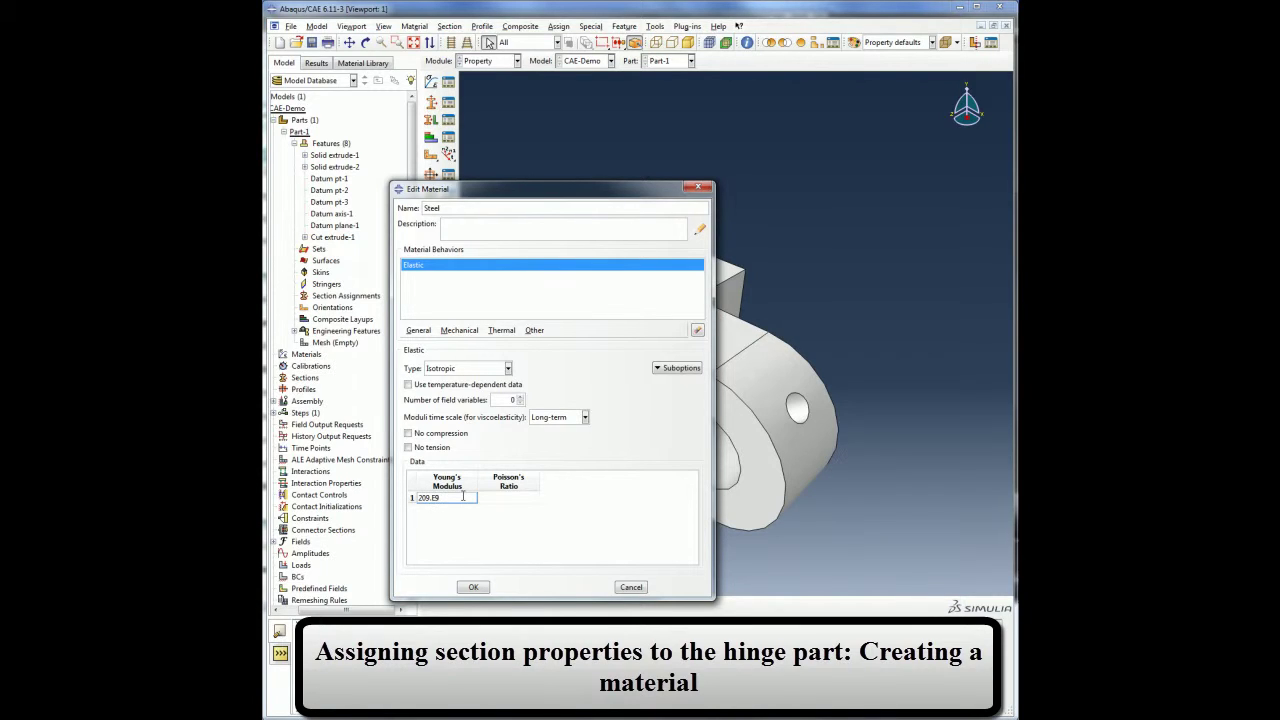
text(209.E9)
click(503, 498)
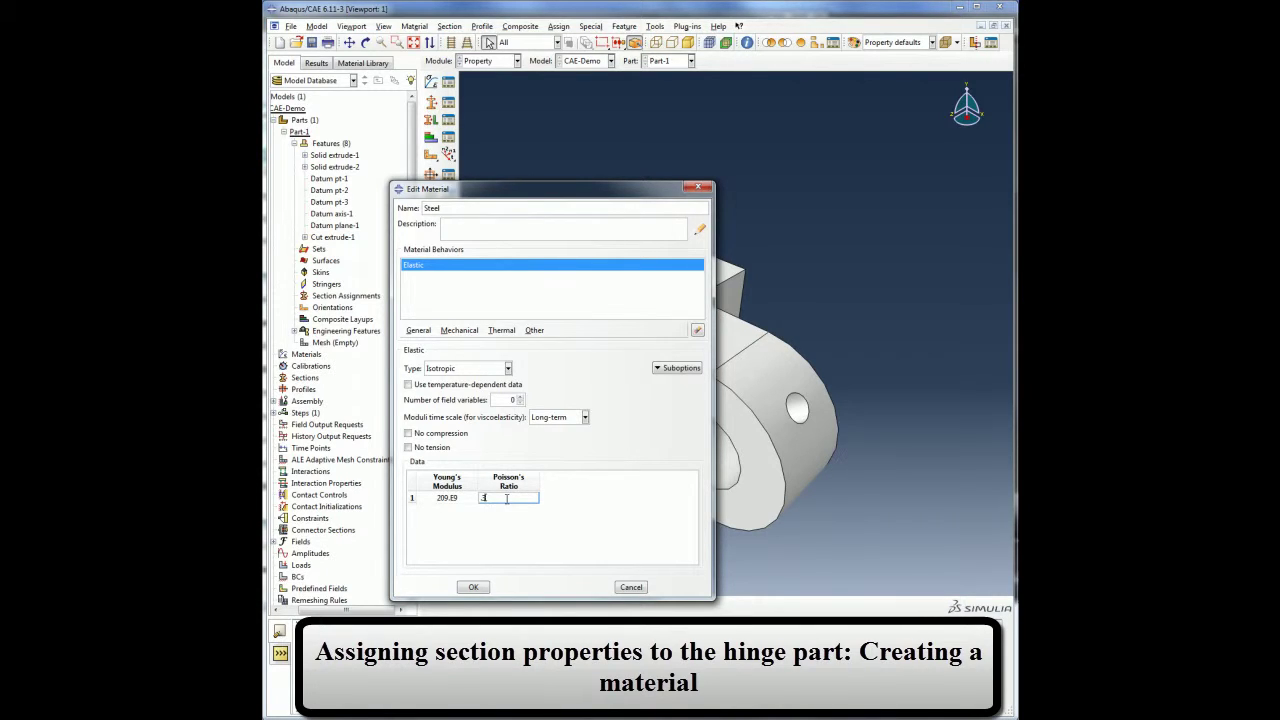
click(476, 587)
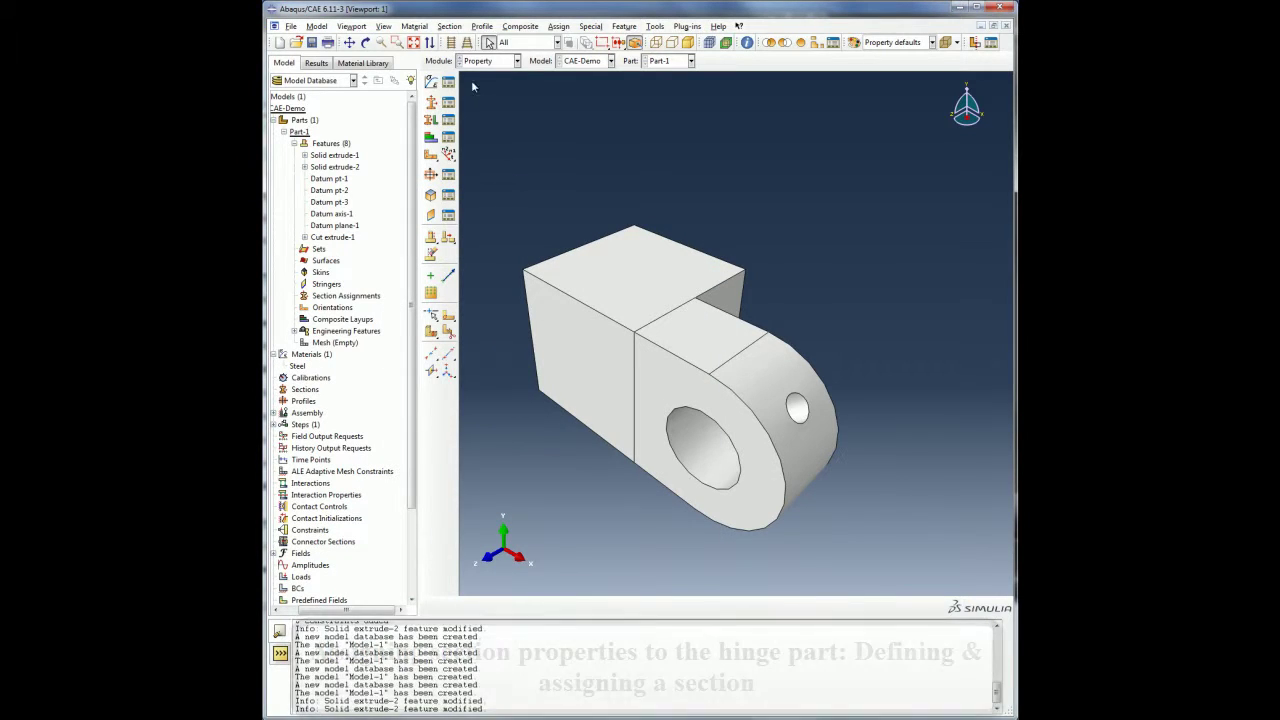
Create Section-1, a solid homogeneous section using Steel.
click(449, 26)
click(468, 45)
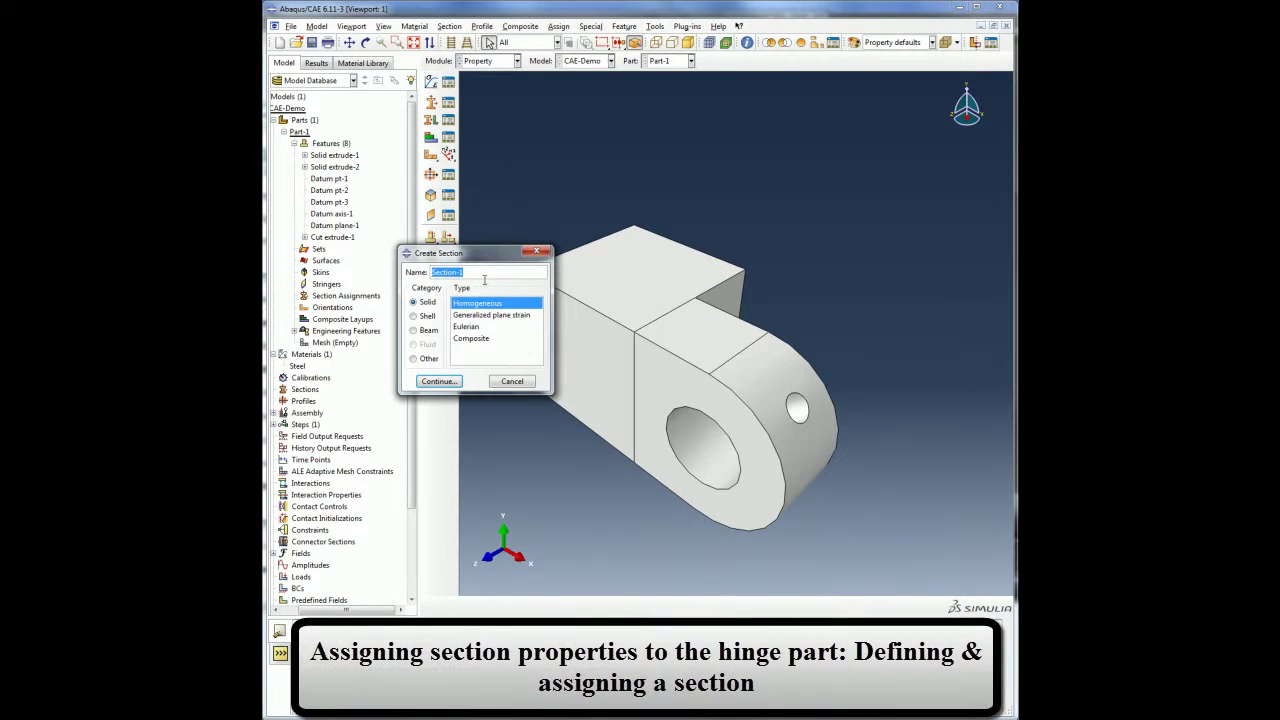
click(438, 381)
click(406, 374)
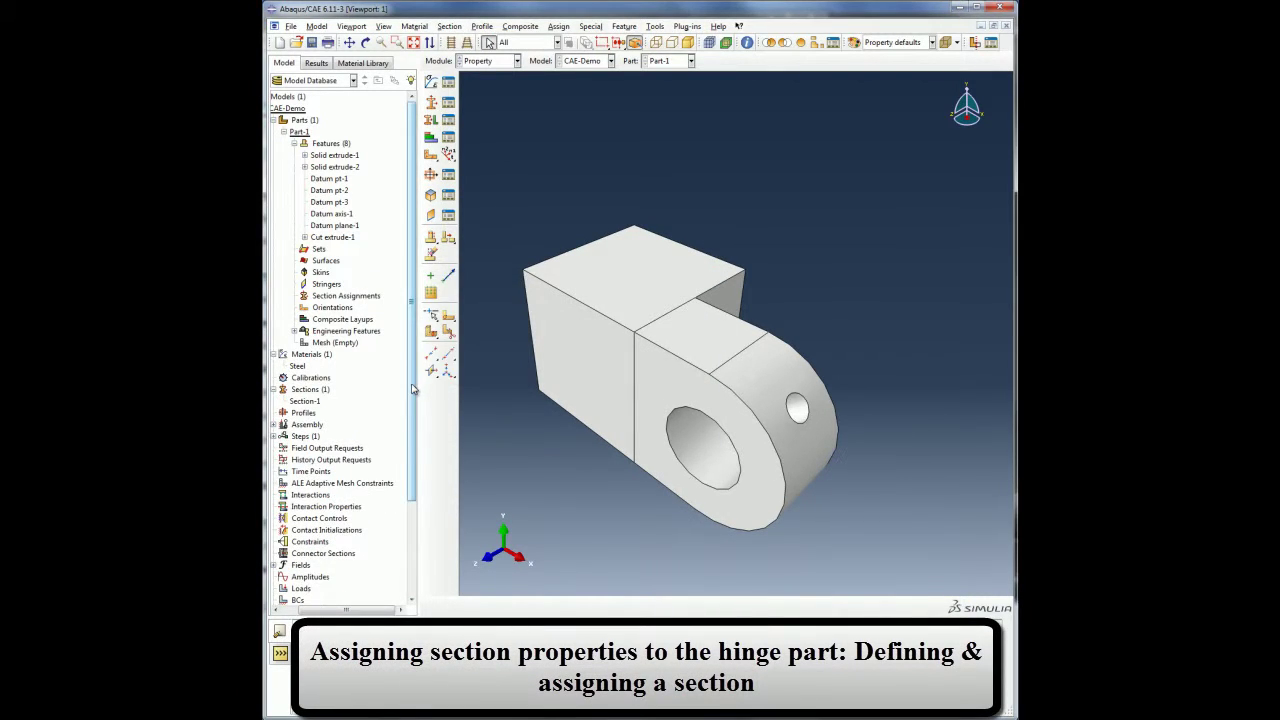
Assign Section-1 to the block cell and the hinge-eye cell.
click(558, 25)
click(575, 41)
click(600, 281)
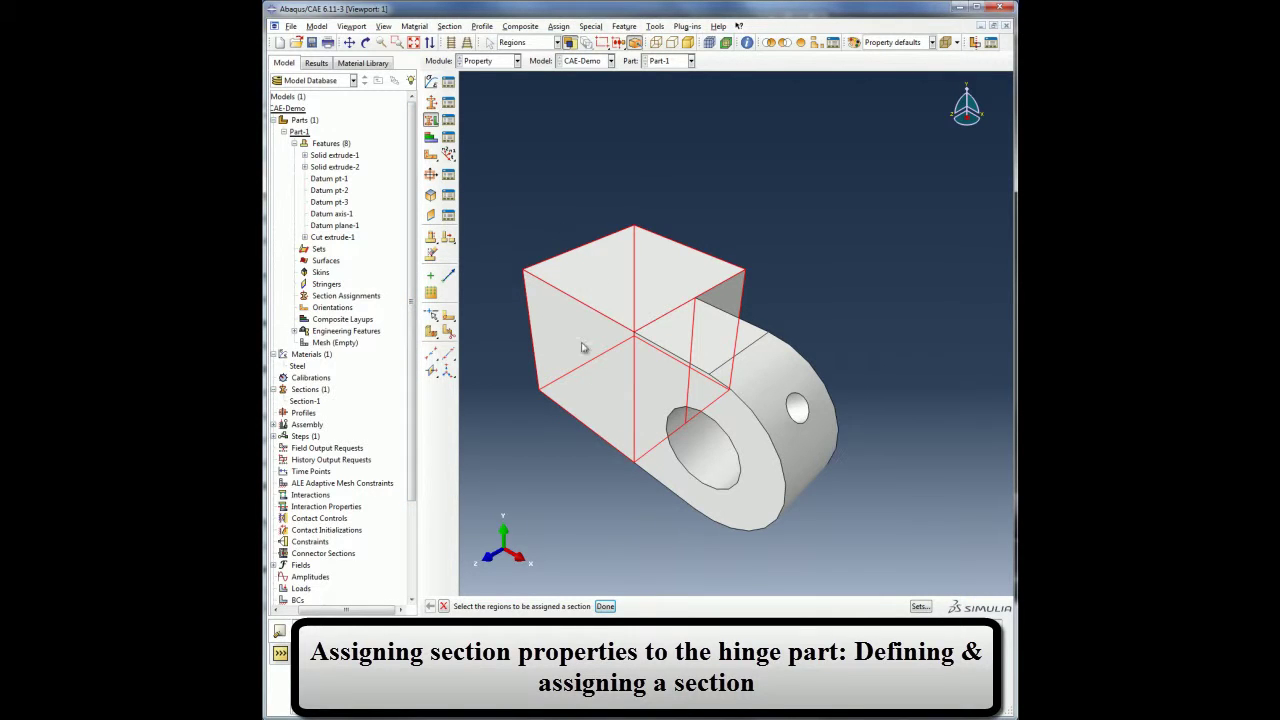
click(605, 606)
click(500, 446)
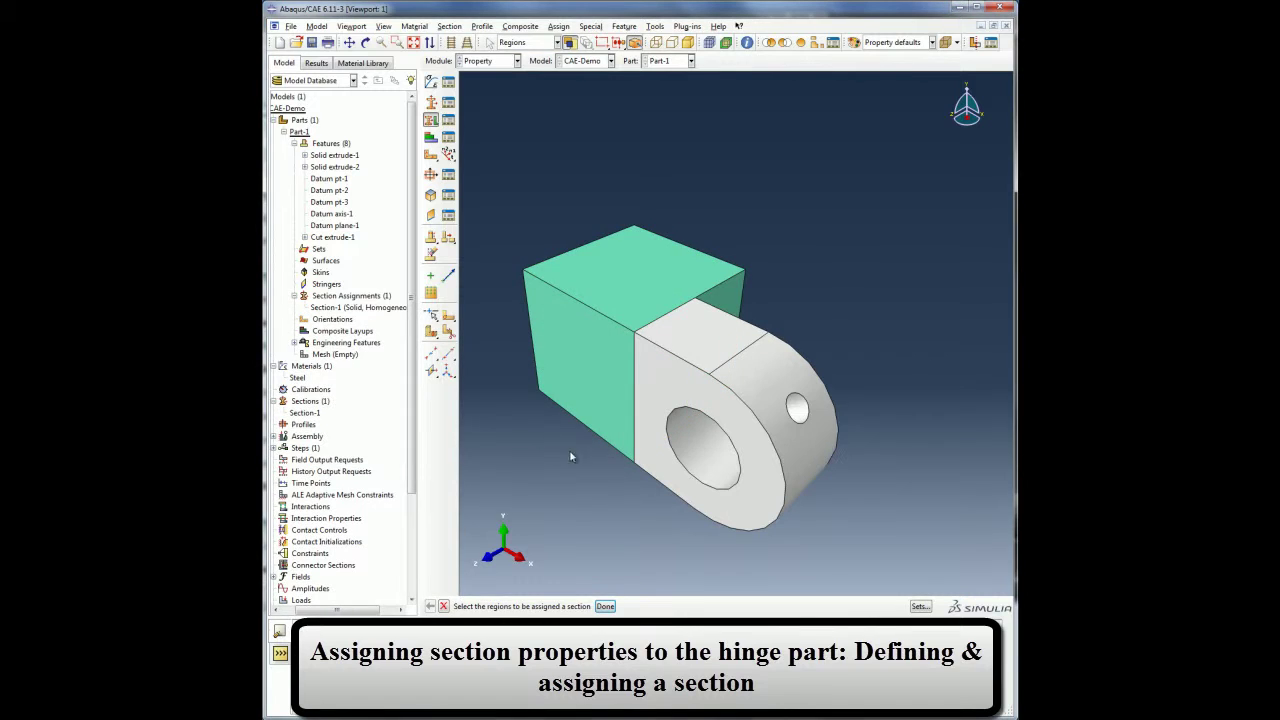
click(738, 374)
click(605, 606)
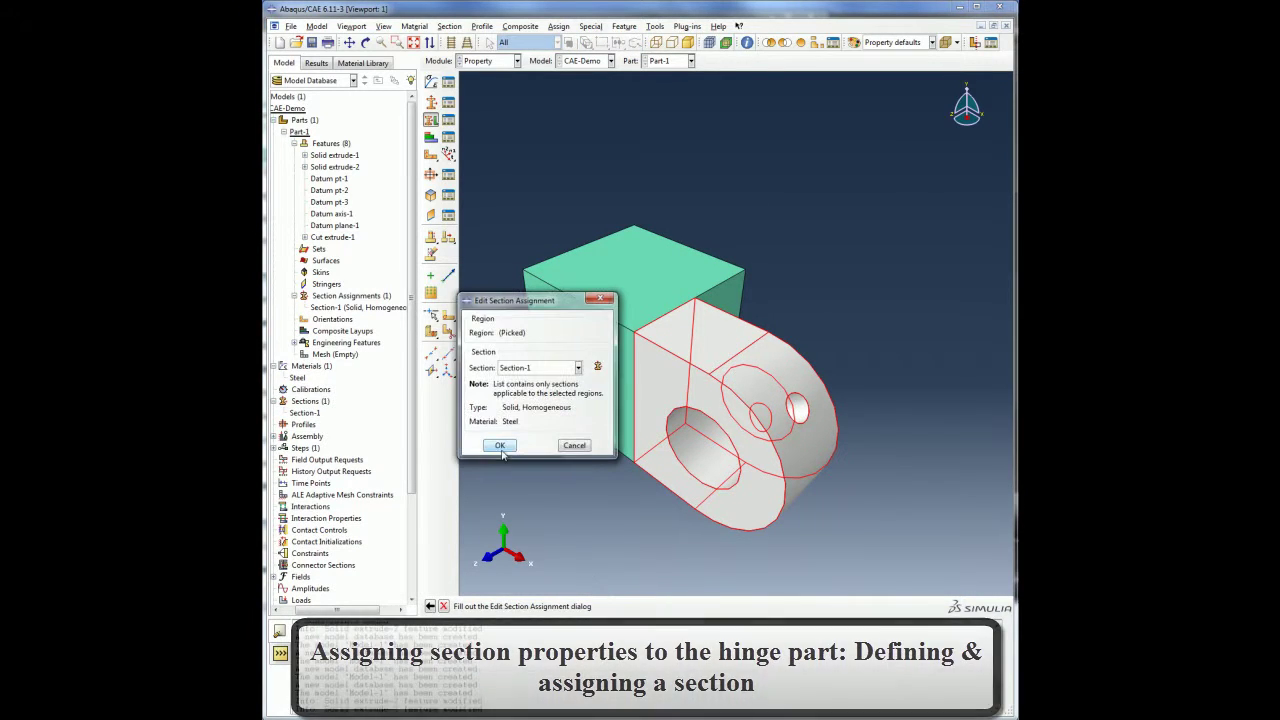
click(500, 446)
click(604, 606)
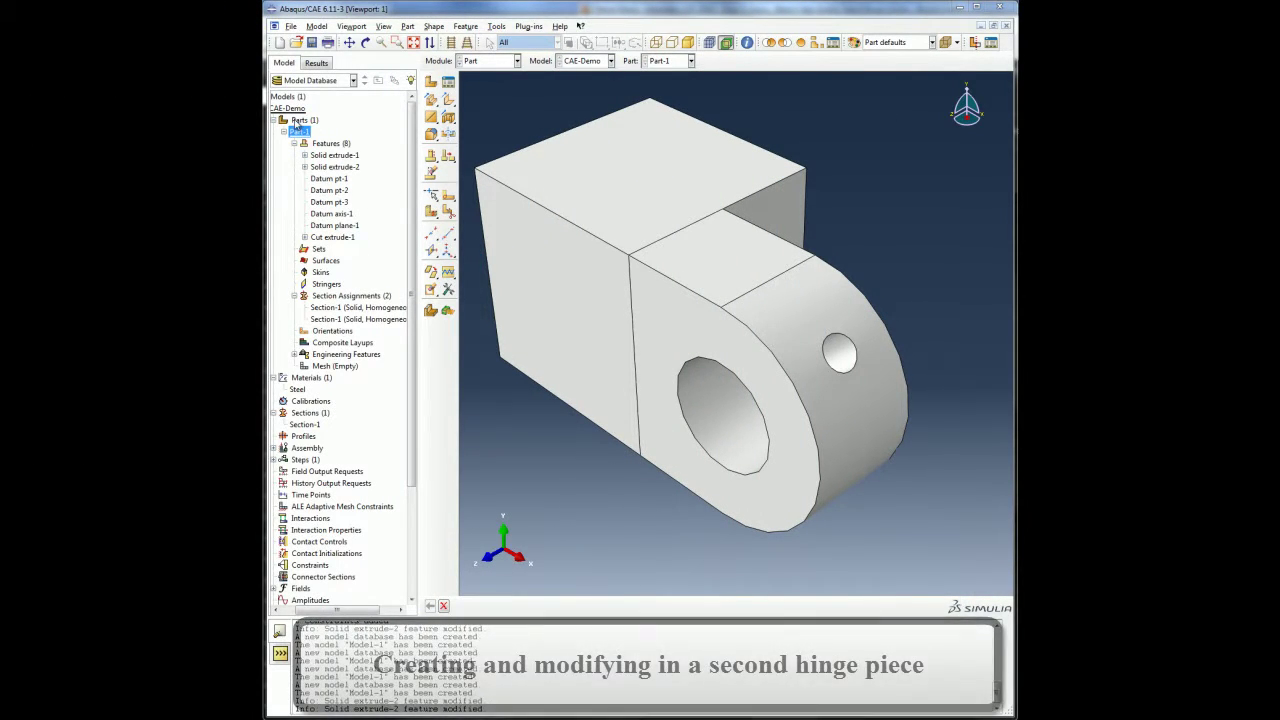
Rename Part-1 to Hinge-hole.
right_click(299, 131)
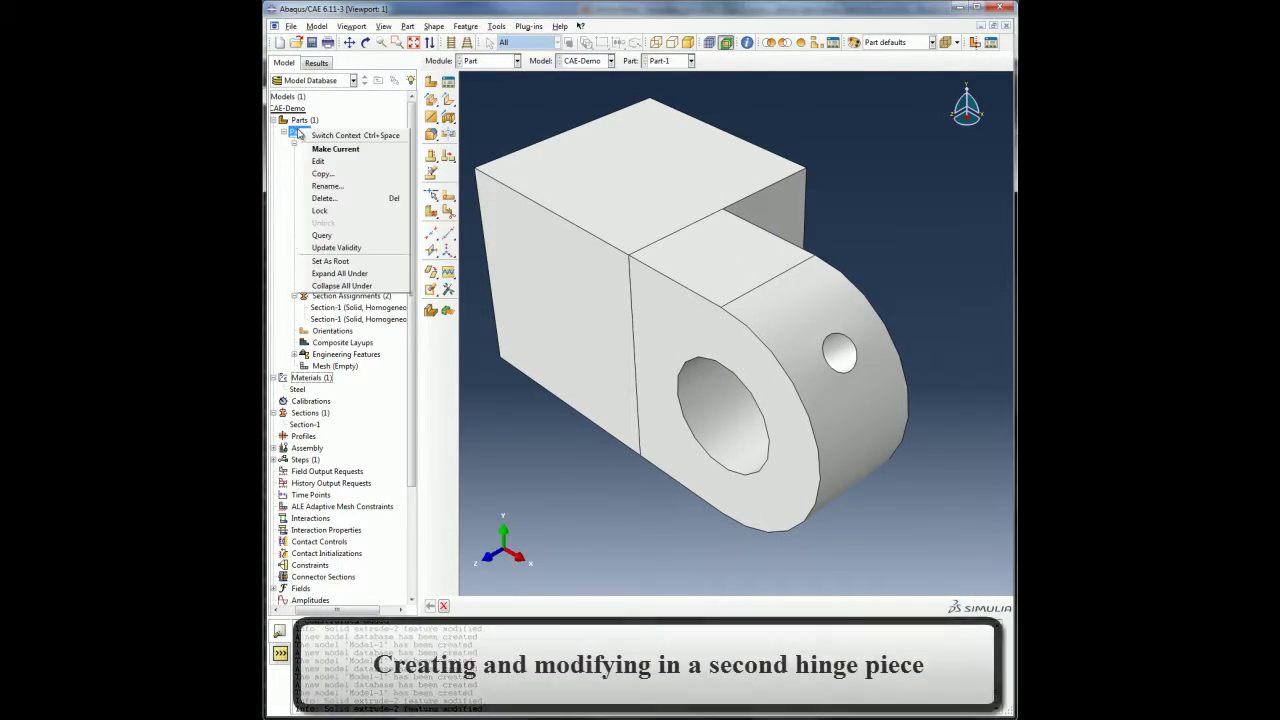
click(326, 186)
text(Hinge-hole)
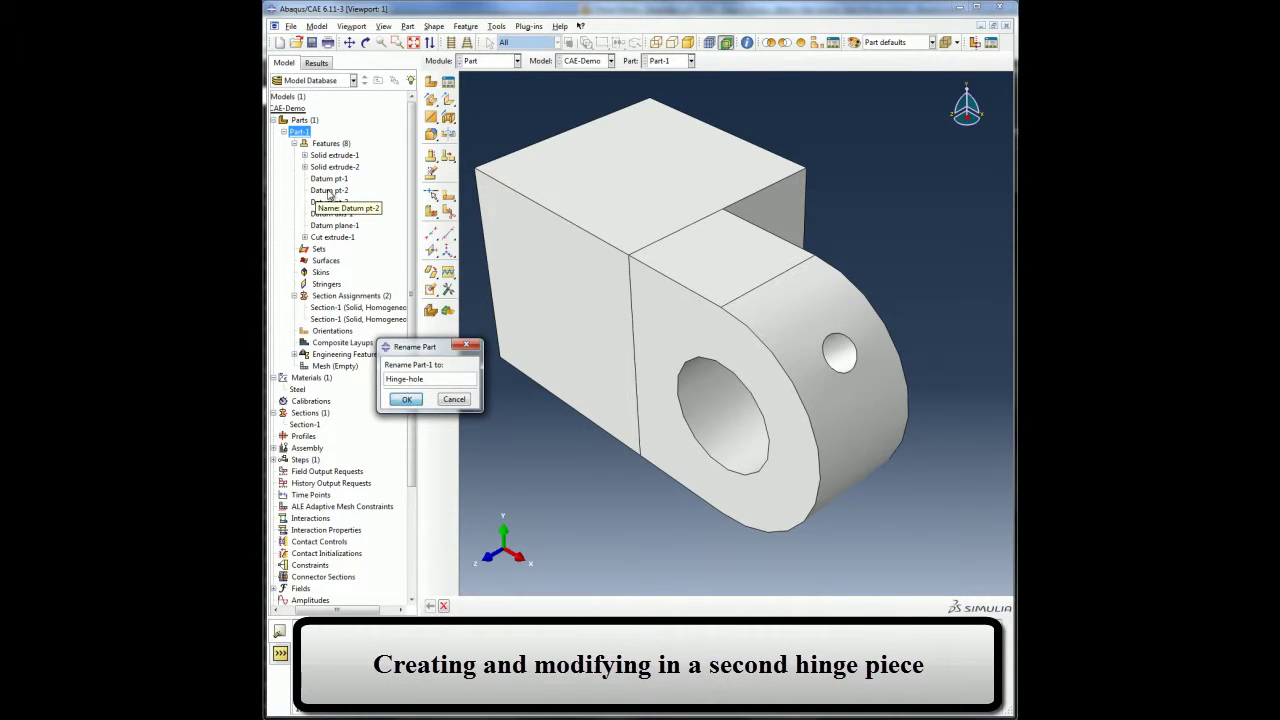
key(Return)
Copy the Hinge-hole part as a new part named Hinge-solid.
right_click(313, 137)
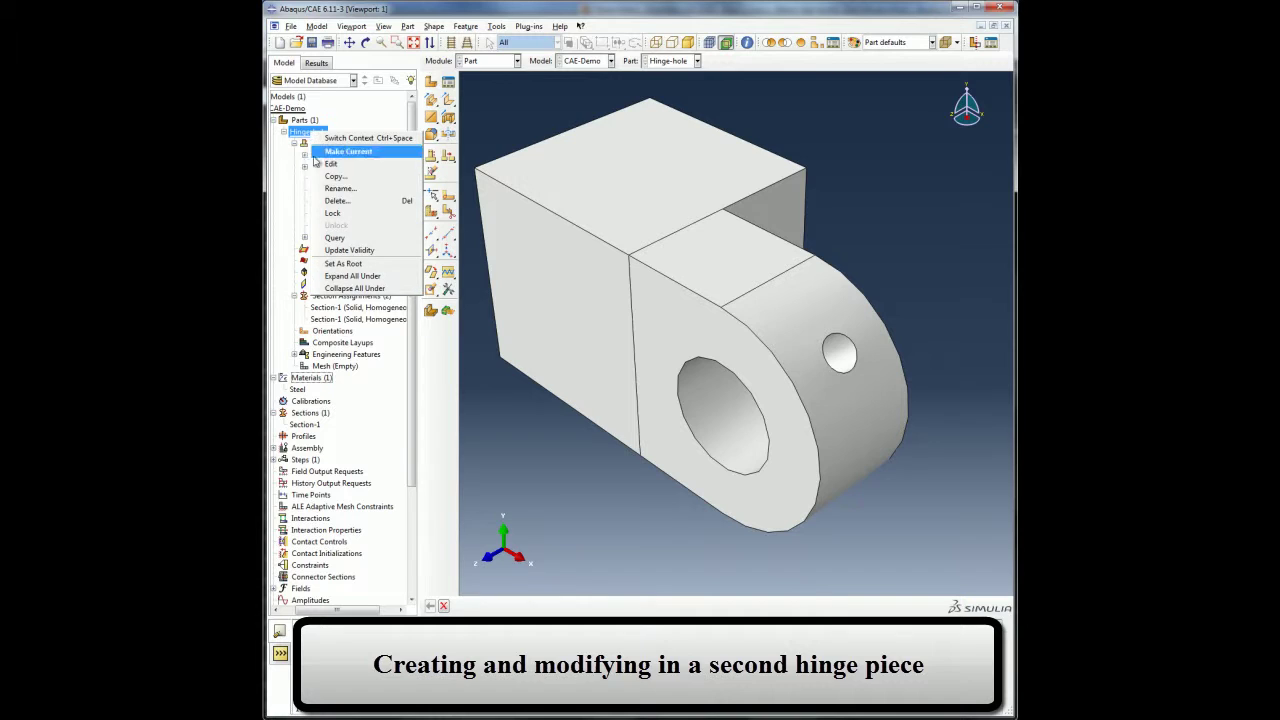
click(345, 183)
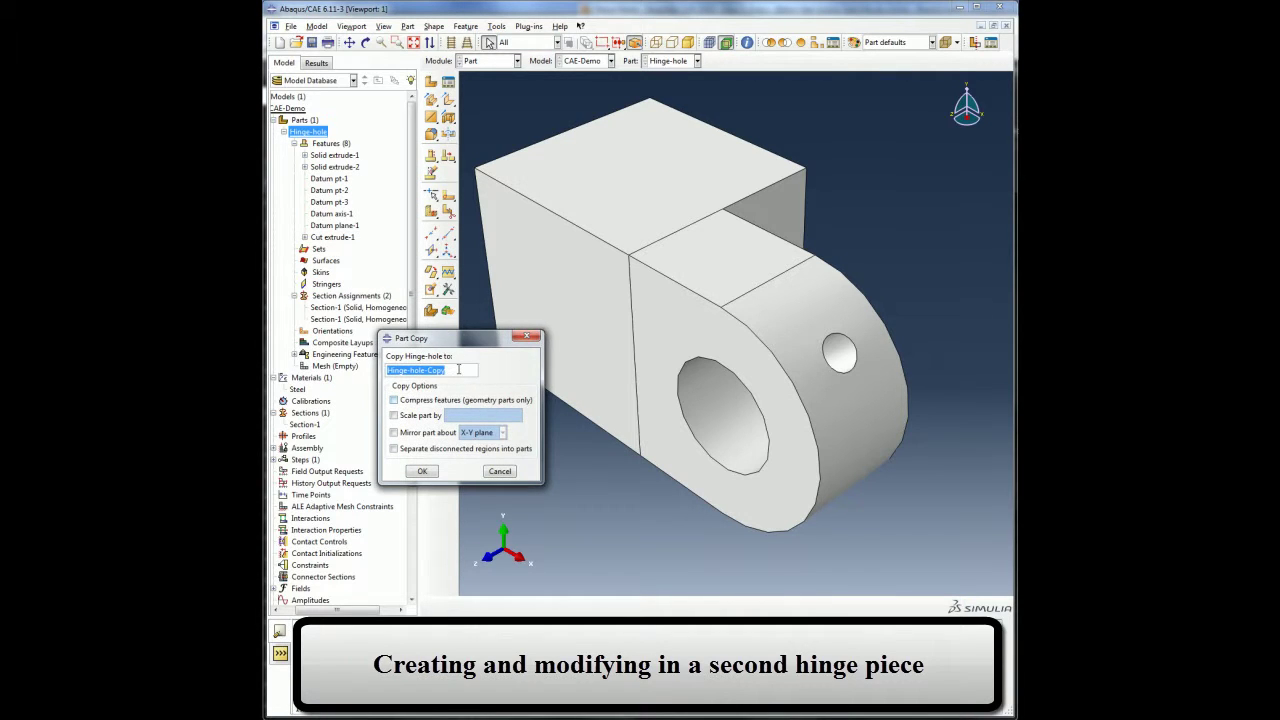
text(Hinge-Solid)
click(434, 473)
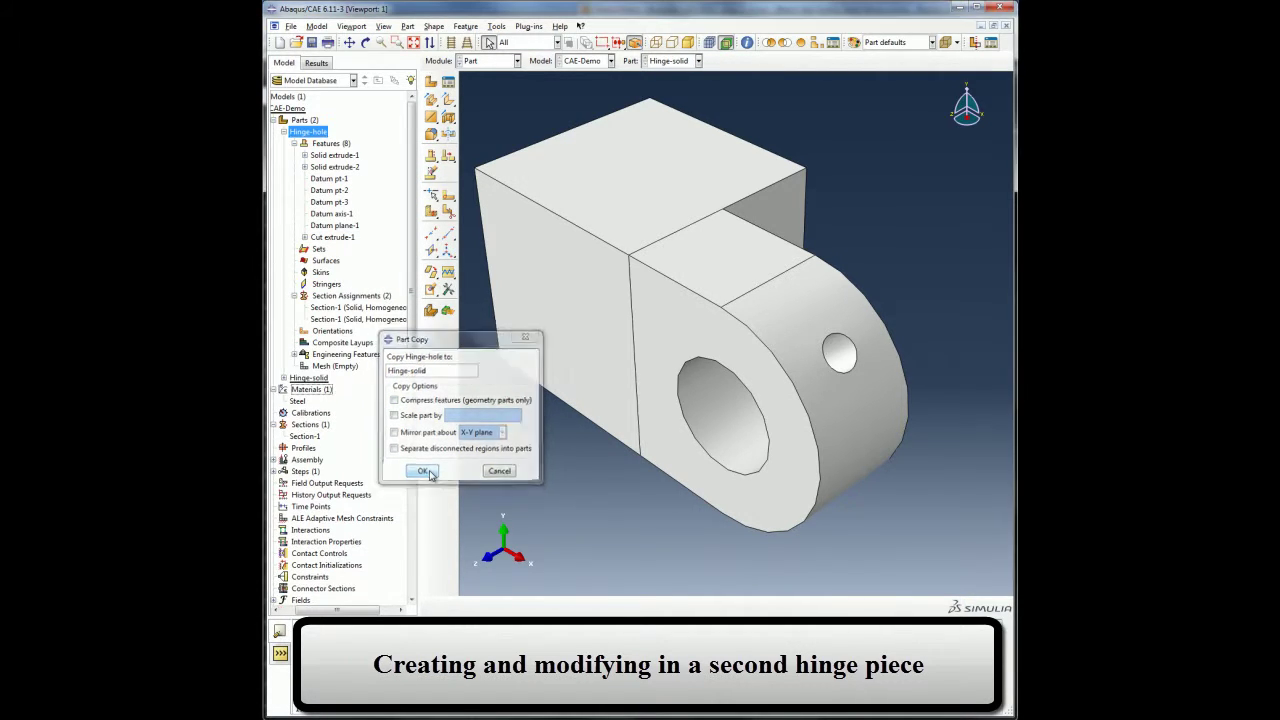
Delete Hinge-solid's datum point and dependent features, removing the small hole.
click(284, 379)
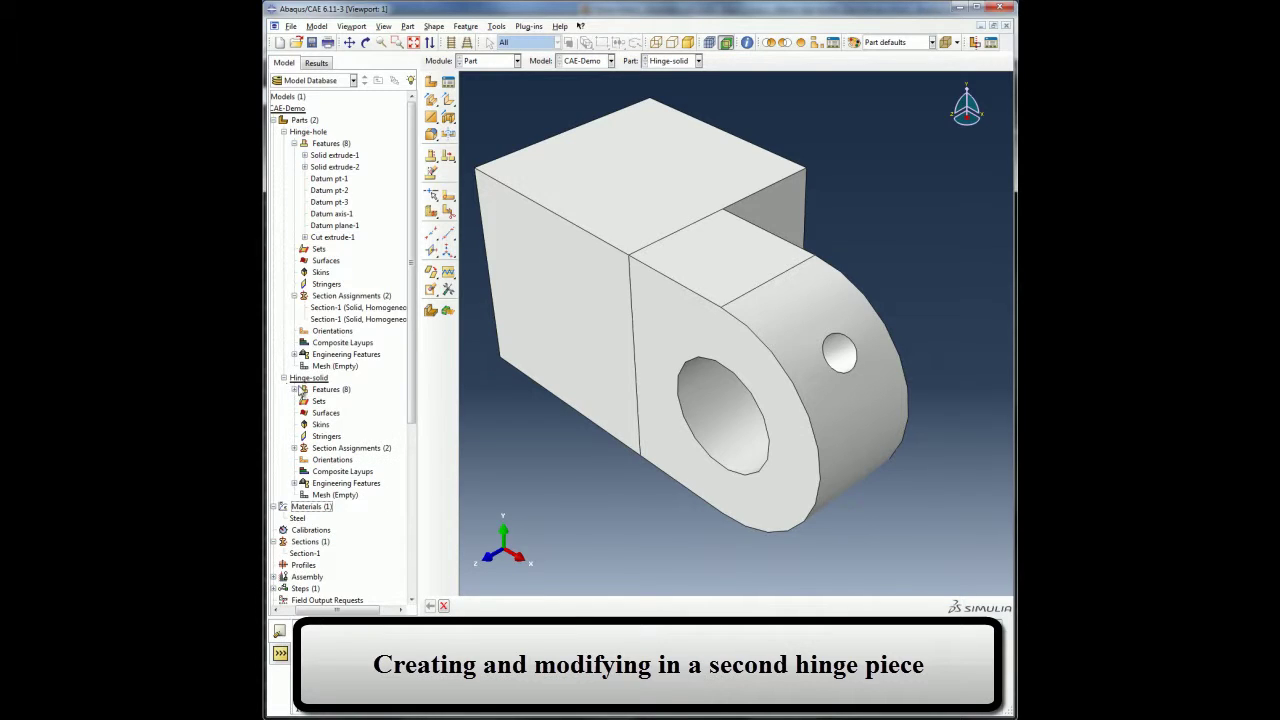
click(294, 389)
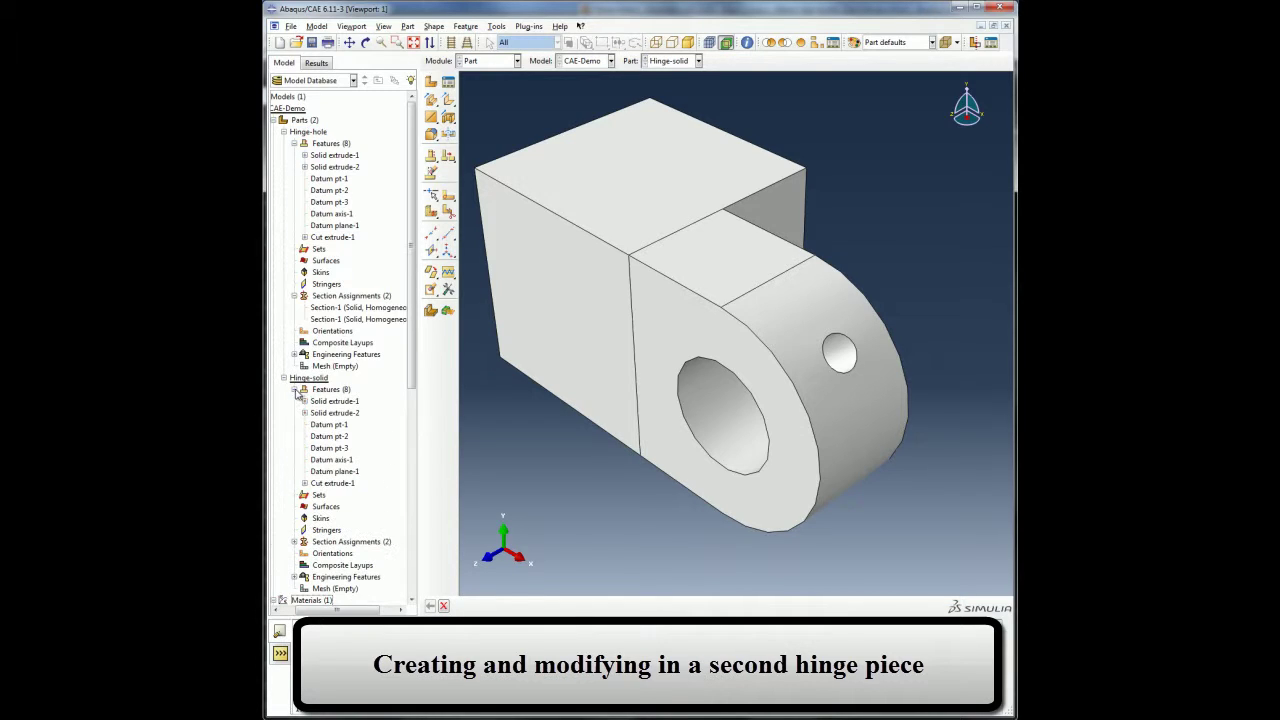
right_click(338, 425)
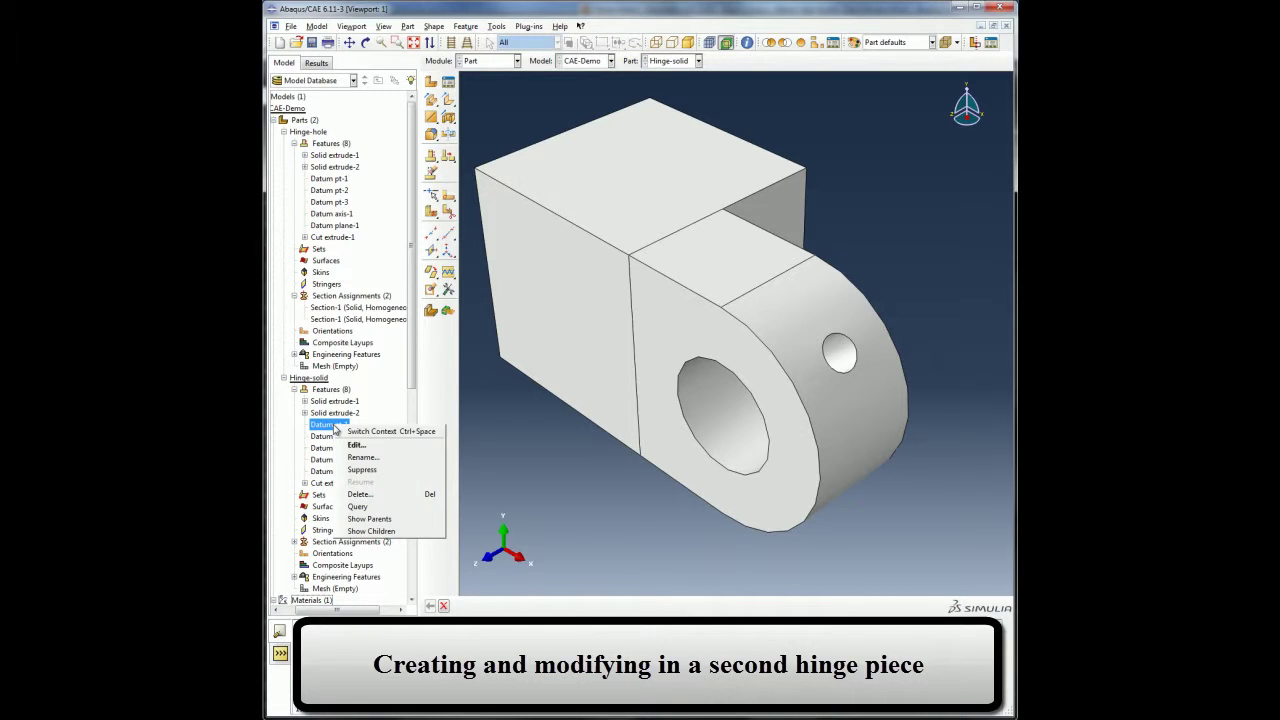
click(367, 500)
click(586, 389)
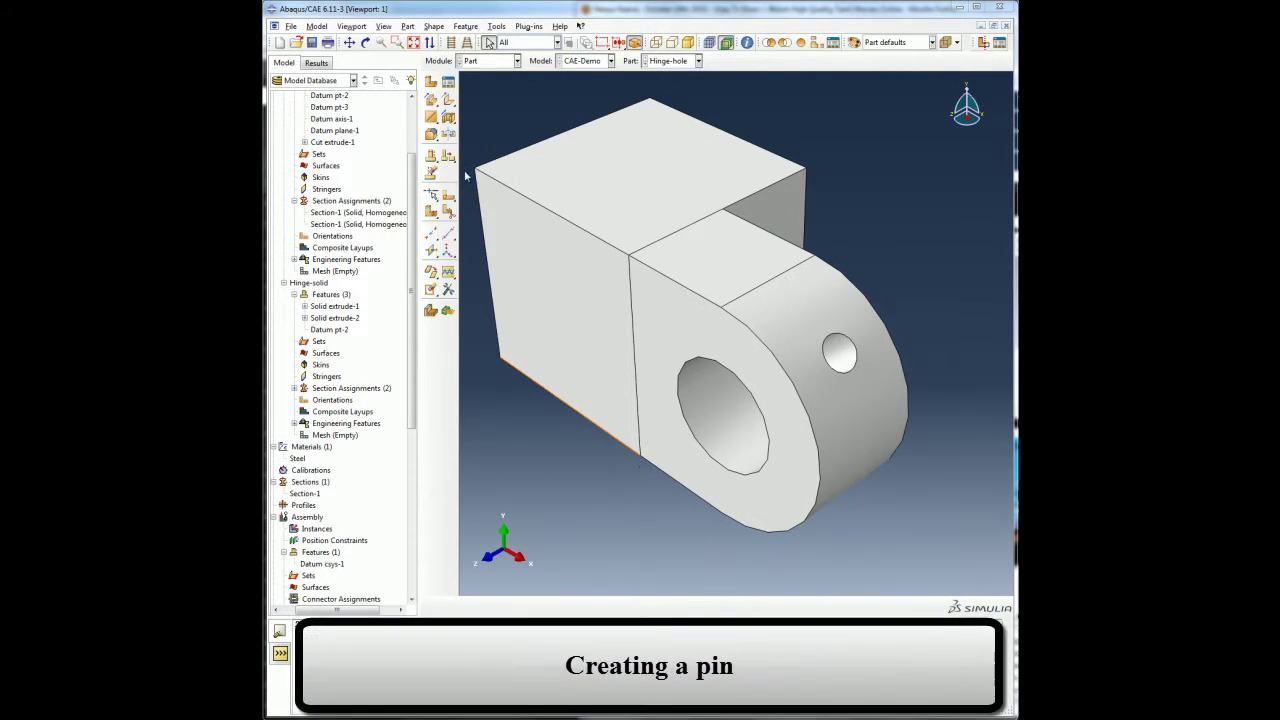
Start a 3D analytical rigid revolved-shell part and sketch a vertical profile line.
click(431, 81)
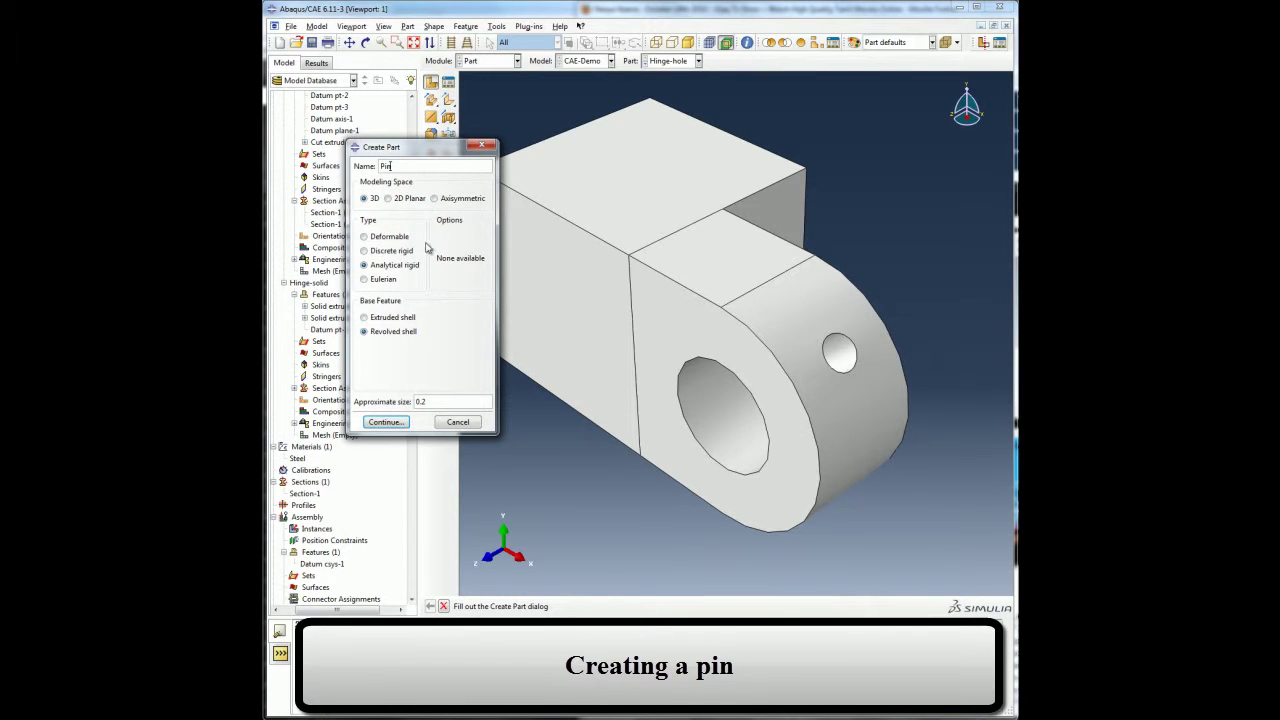
click(393, 265)
click(393, 331)
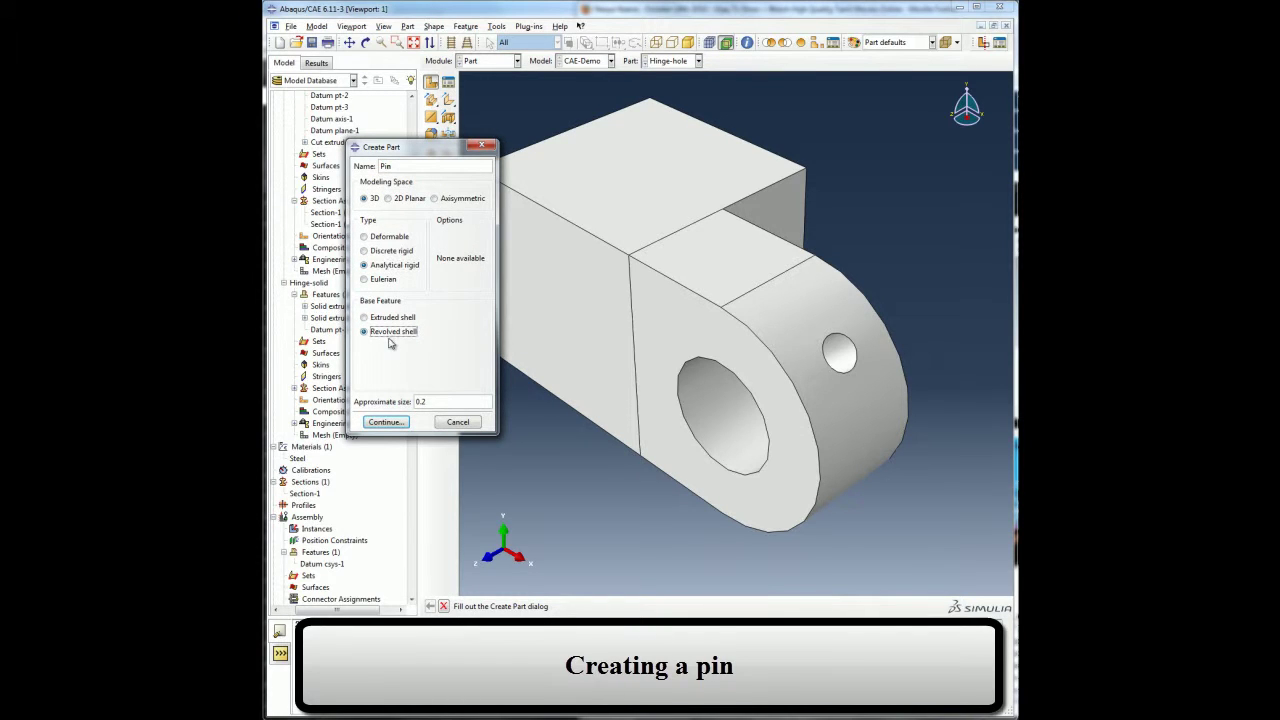
click(384, 422)
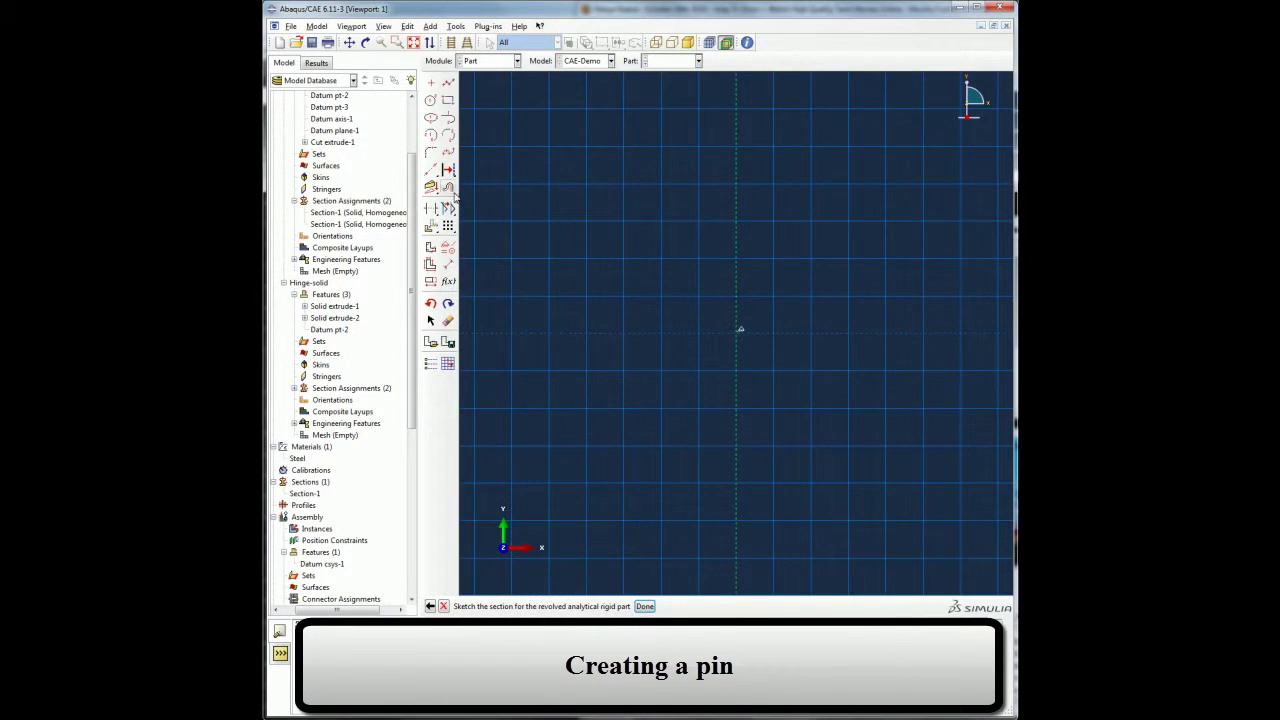
click(448, 82)
click(810, 185)
click(810, 408)
click(443, 607)
Dimension the line 0.01 from the axis and 0.06 long, finish the Pin, and add a reference point.
click(448, 264)
click(737, 412)
click(811, 408)
click(769, 460)
key(Return)
click(812, 385)
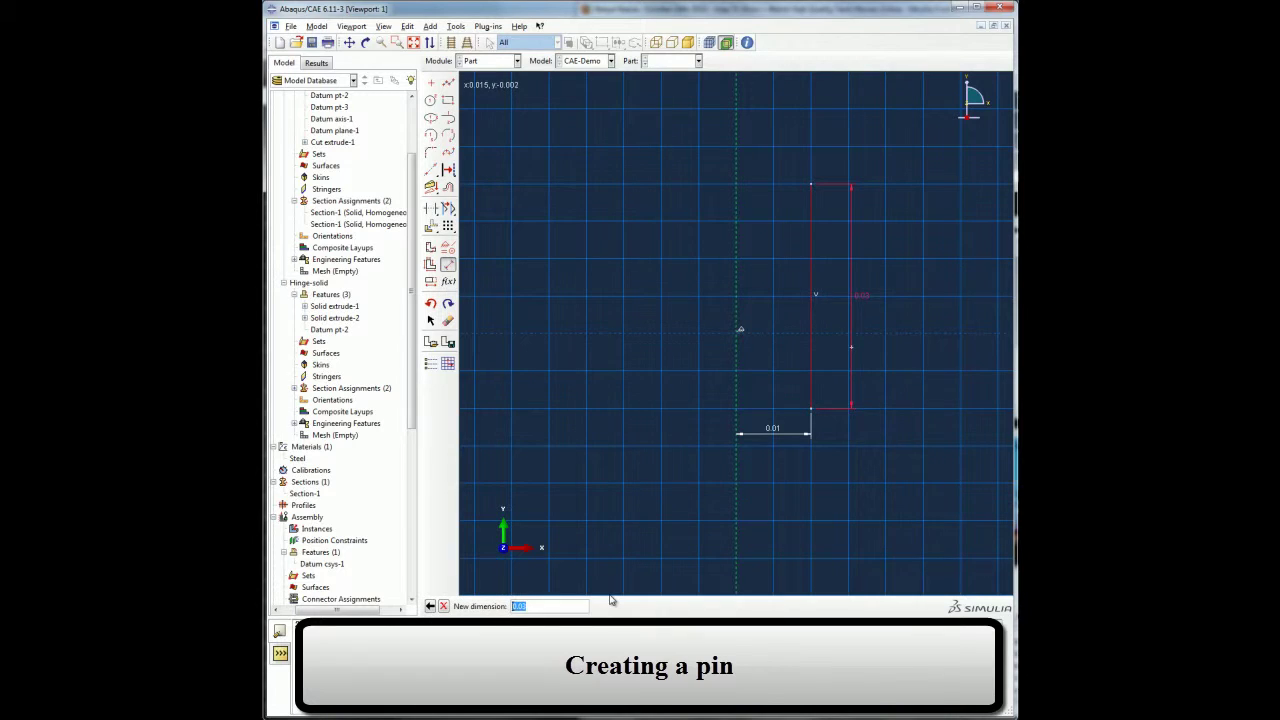
key(Return)
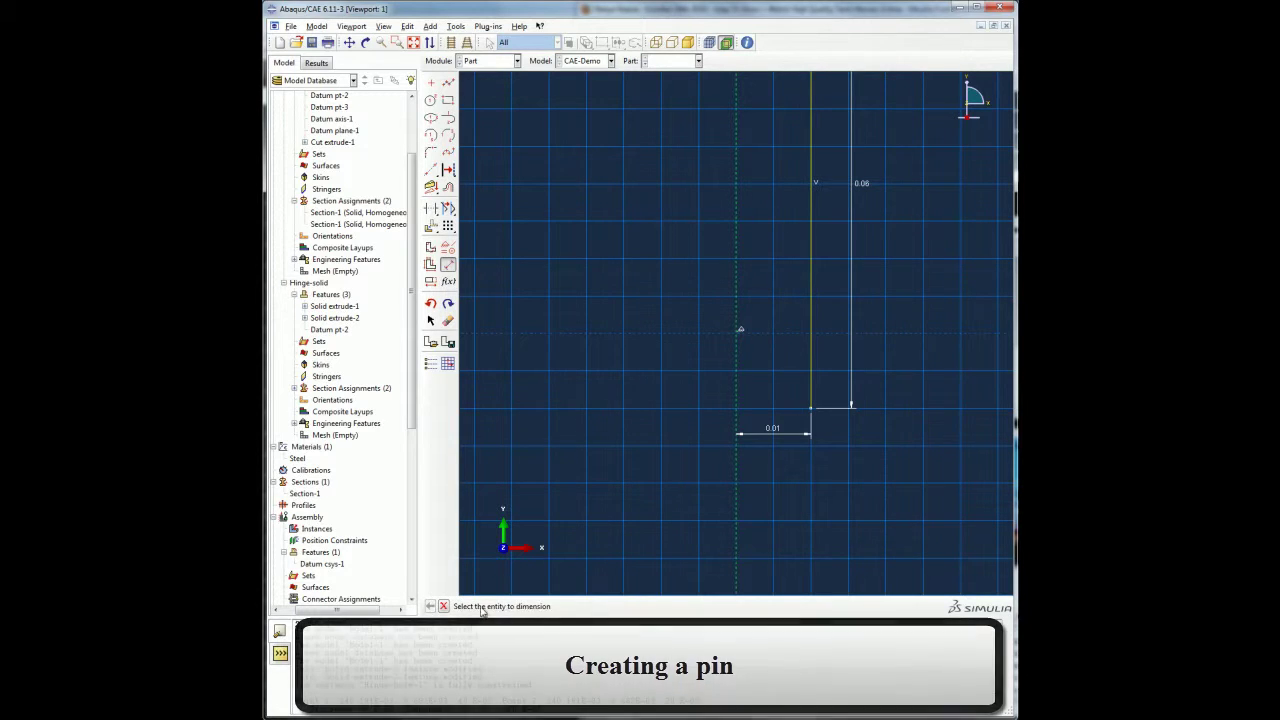
key(Escape)
click(644, 606)
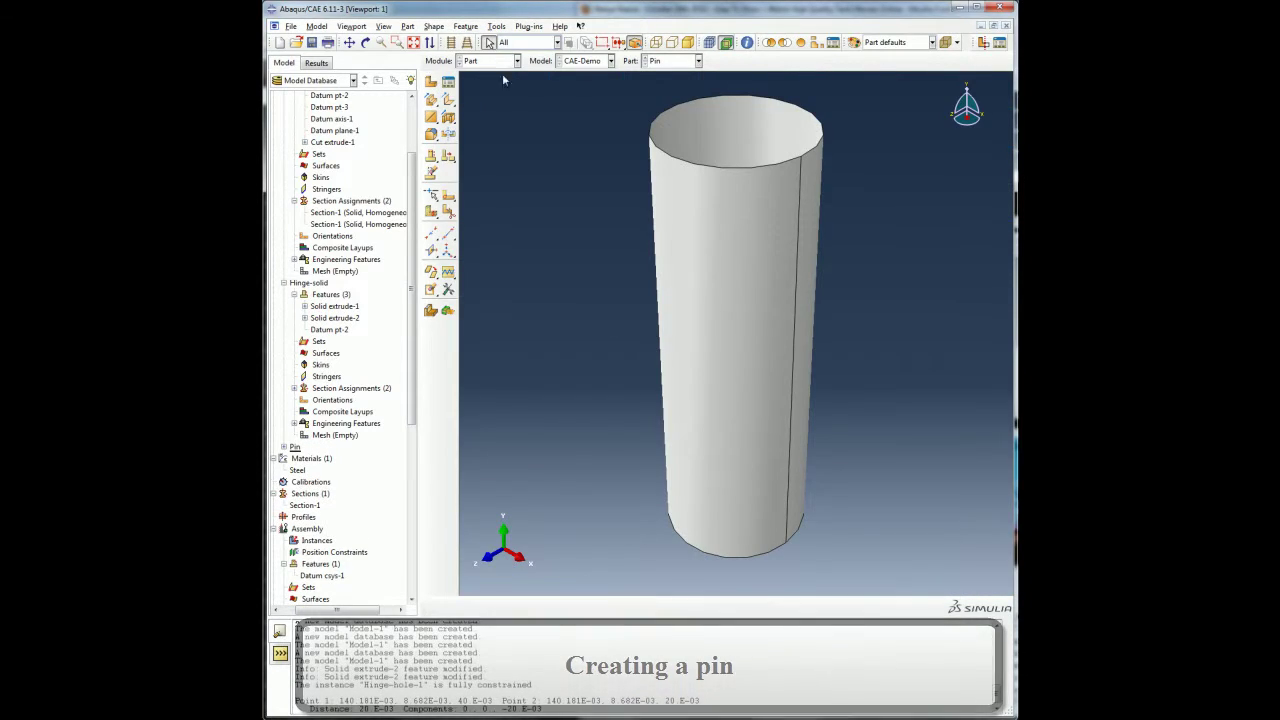
click(496, 26)
click(508, 52)
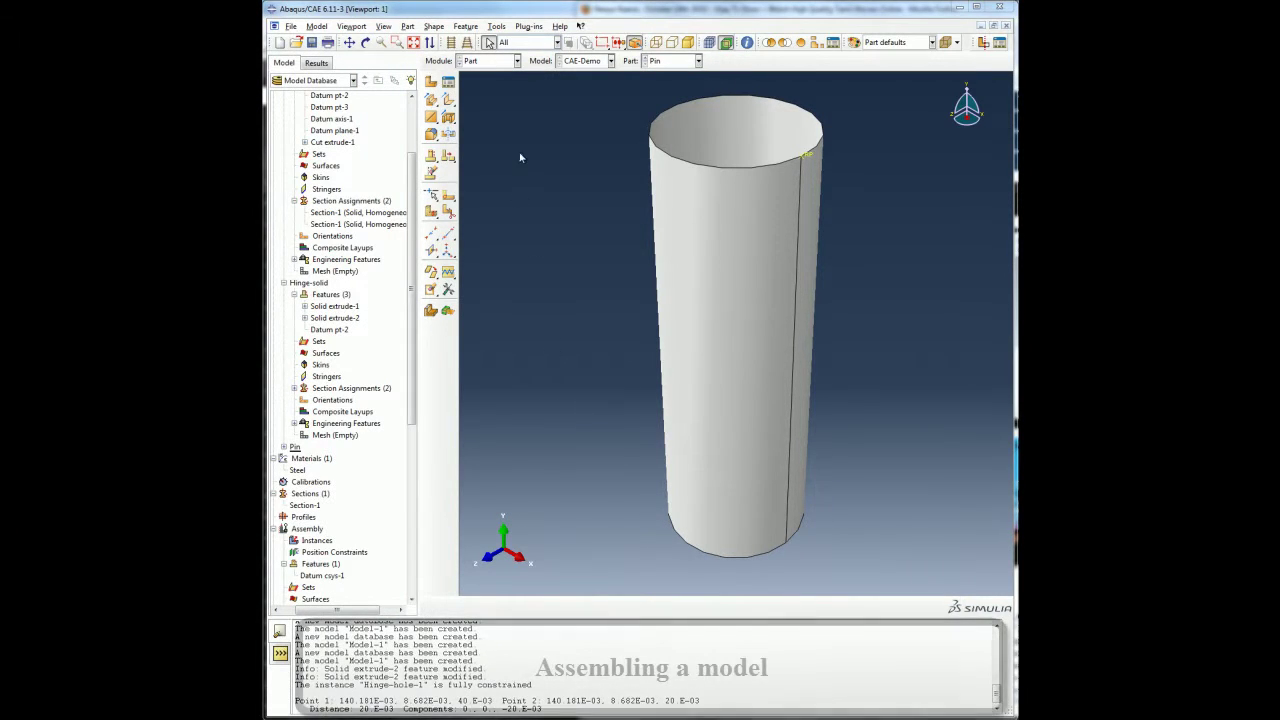
In the Assembly module, create instances of Hinge-hole and Hinge-solid.
click(488, 61)
click(488, 99)
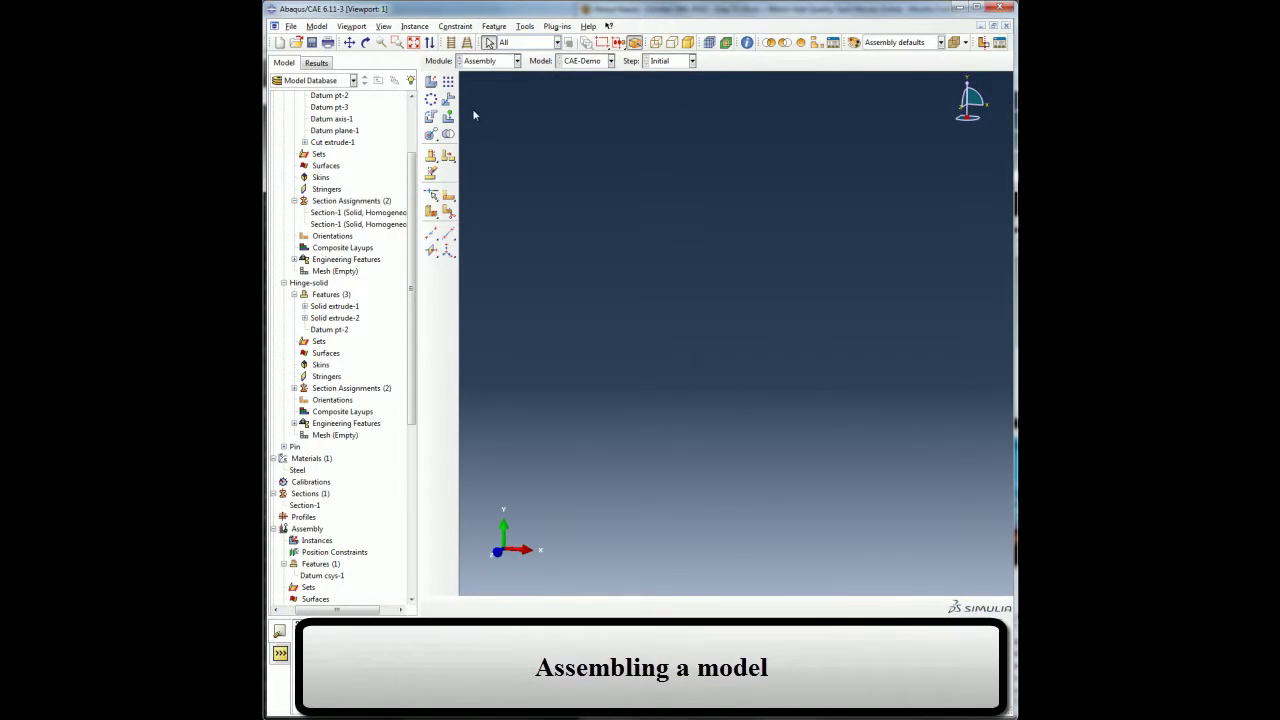
click(431, 81)
click(432, 393)
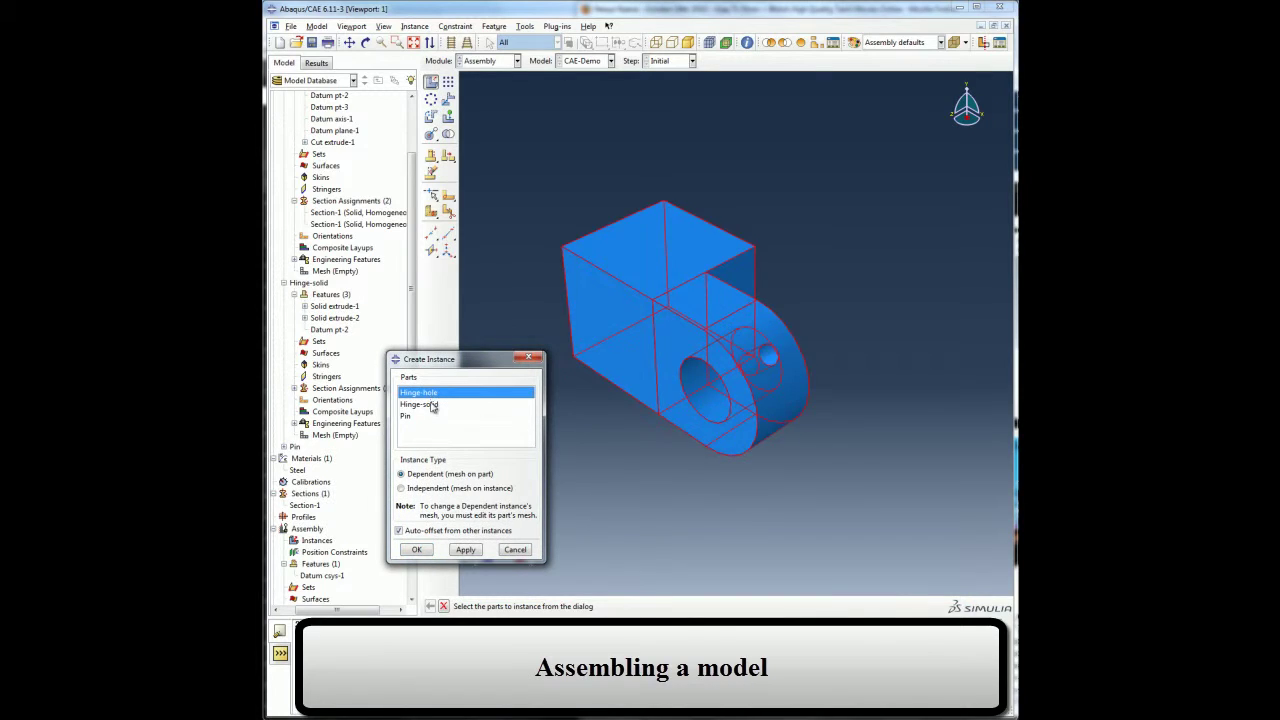
shift+click(432, 405)
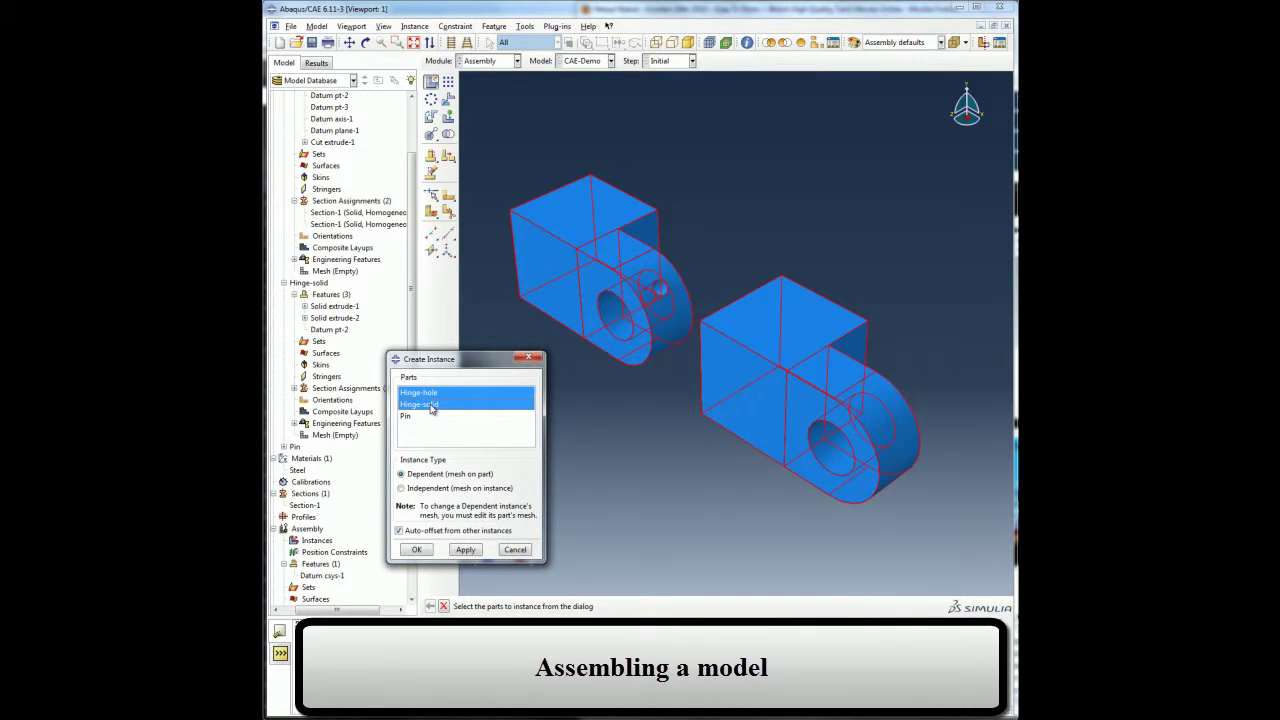
click(422, 551)
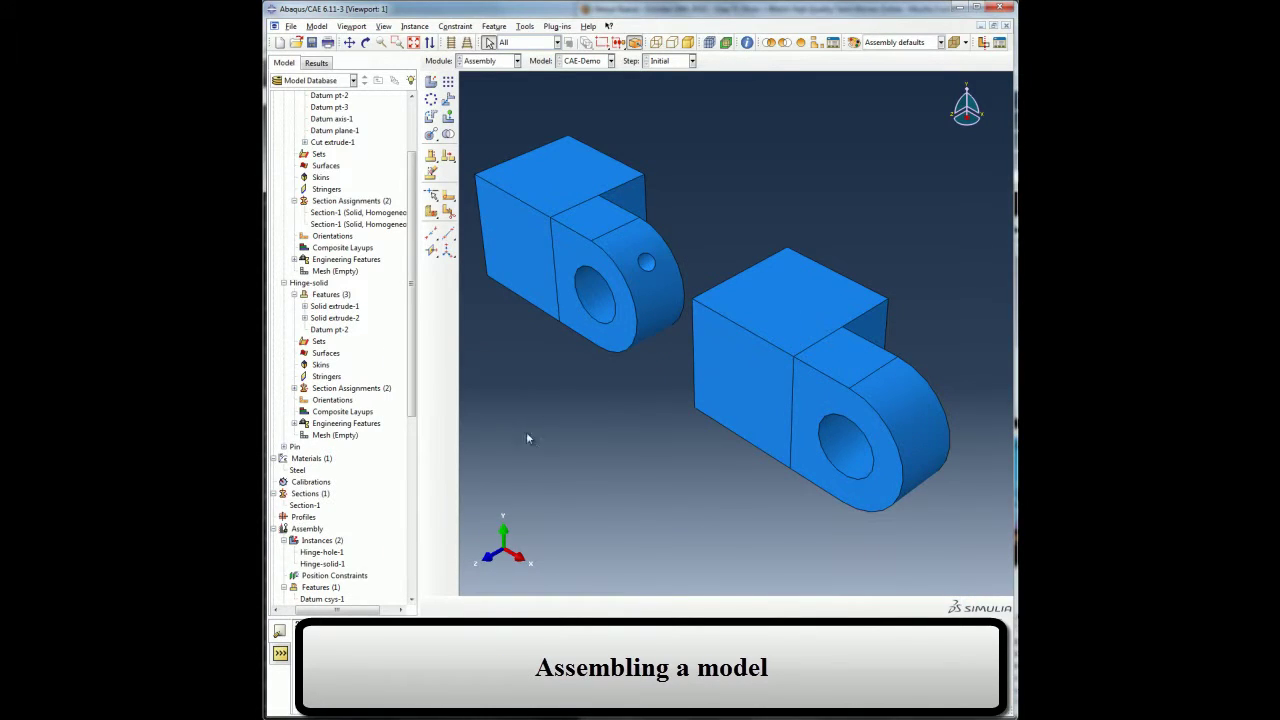
Mate the two hinge halves with a Face to Face constraint.
click(431, 136)
click(449, 136)
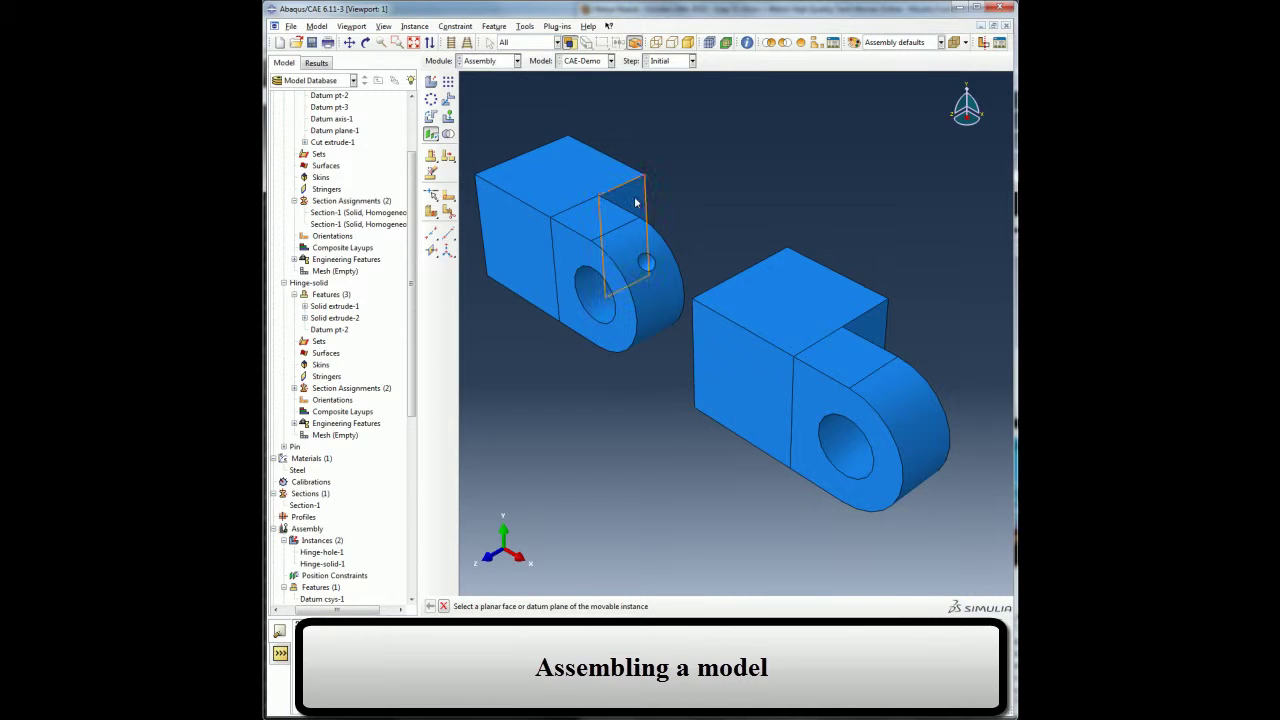
click(645, 258)
click(874, 329)
key(Return)
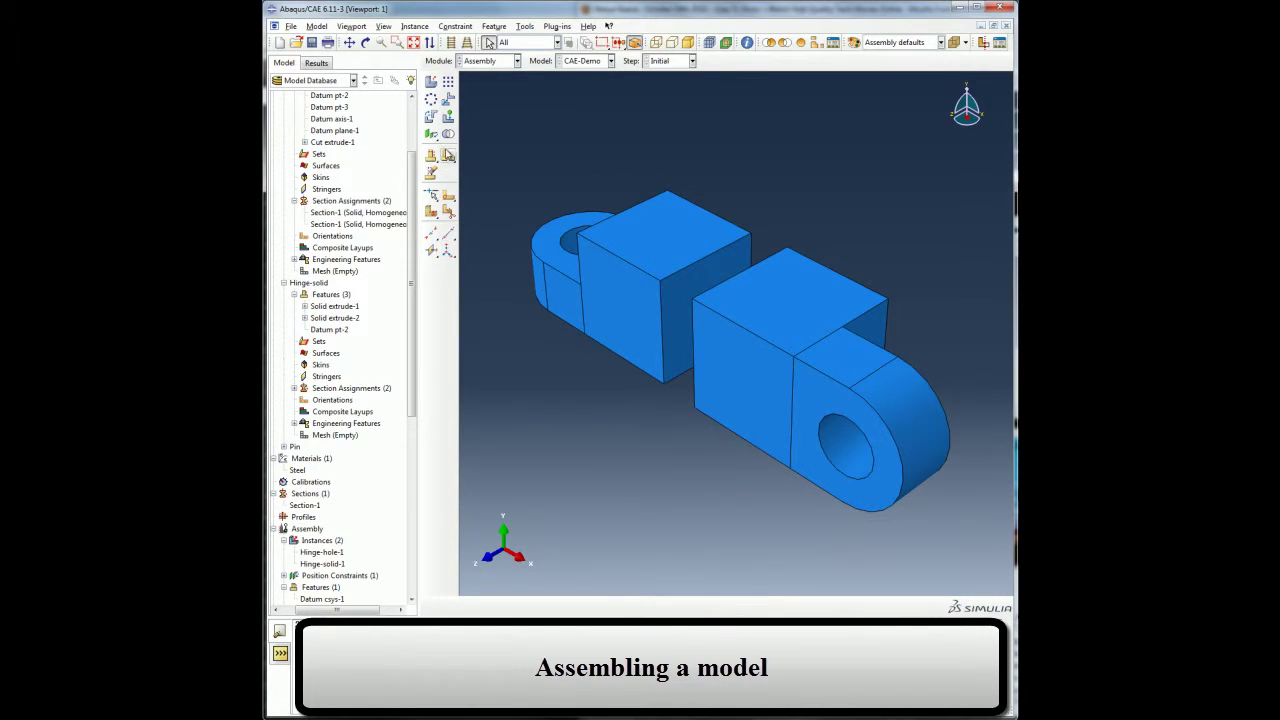
Make the Hinge-hole and Hinge-solid bores coaxial.
click(431, 136)
click(505, 136)
click(580, 238)
click(820, 422)
click(703, 606)
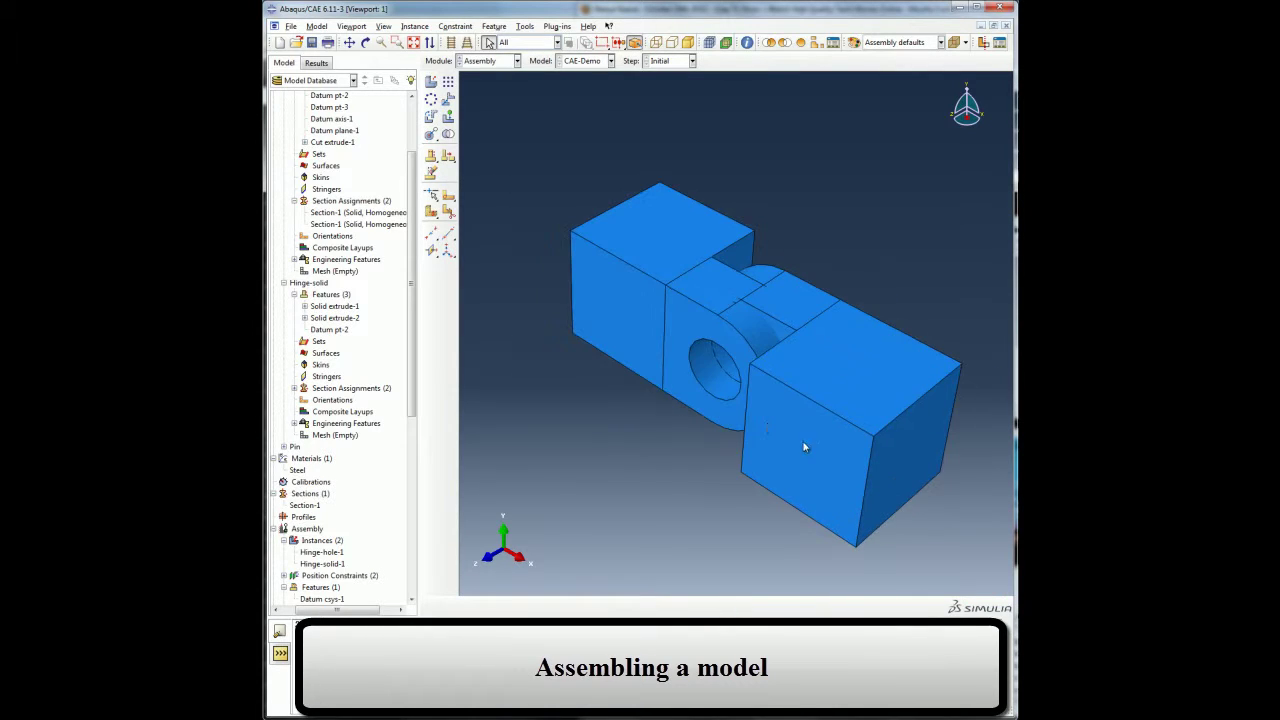
Align a top edge of each hinge half with a Parallel Edge constraint.
click(431, 136)
click(502, 136)
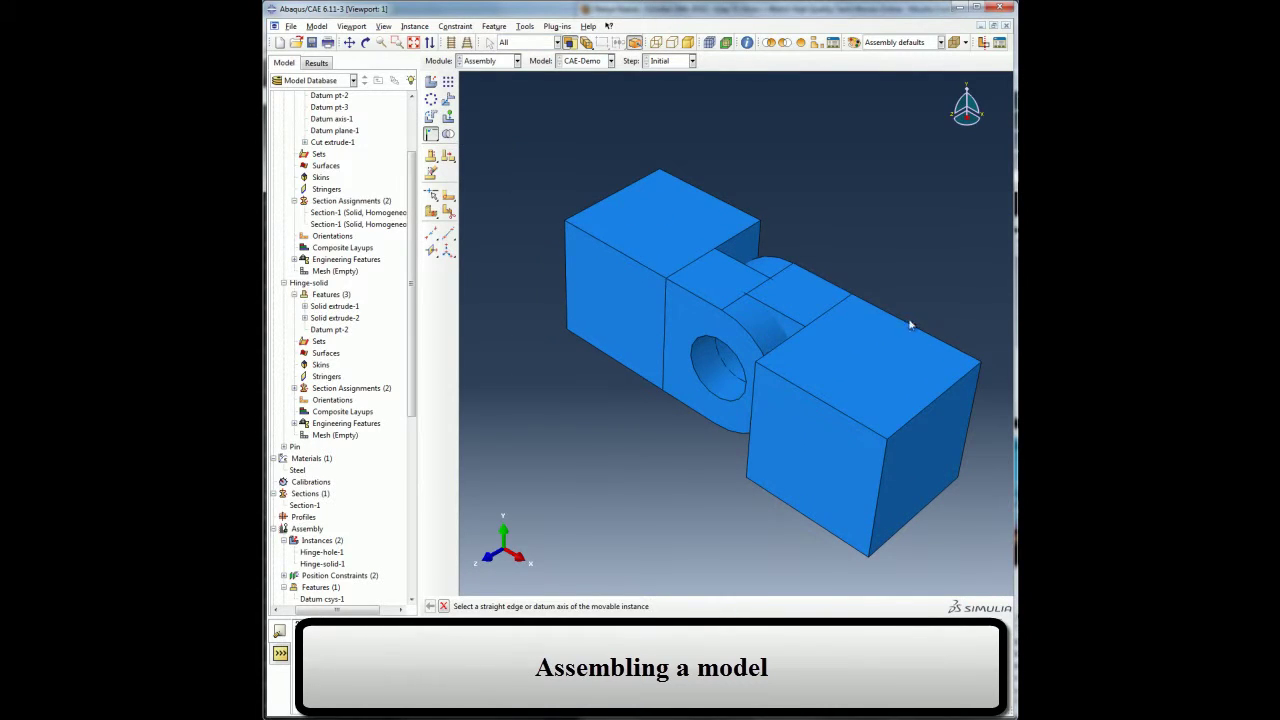
click(907, 323)
click(735, 211)
click(726, 605)
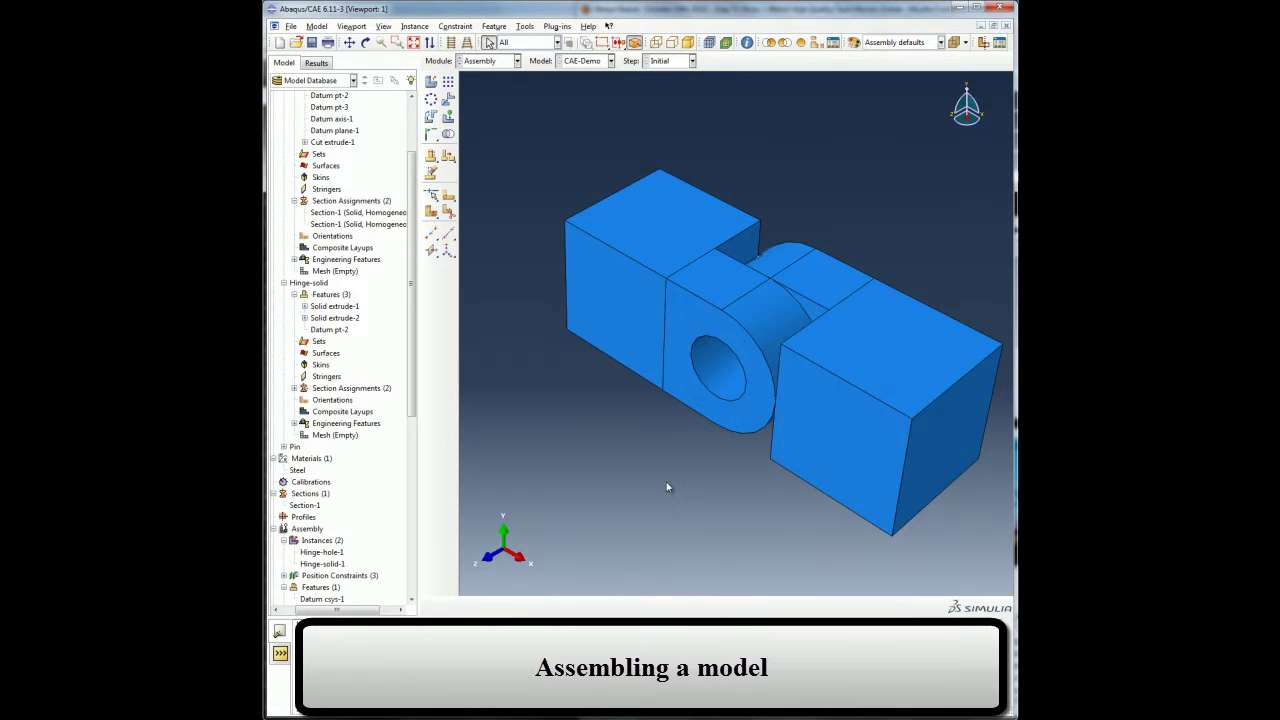
Create a Pin-1 instance with automatic offset turned off.
click(366, 42)
drag(600, 250, 765, 480)
drag(679, 374, 592, 445)
key(Escape)
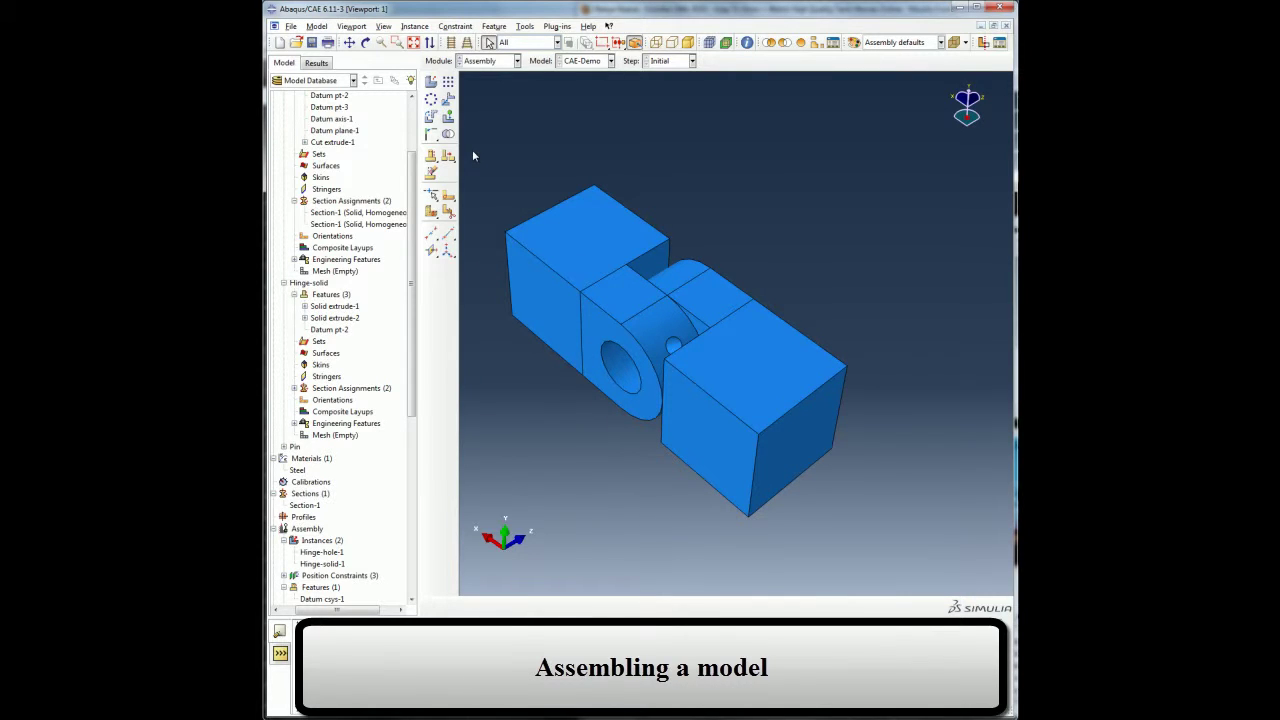
click(431, 81)
click(411, 418)
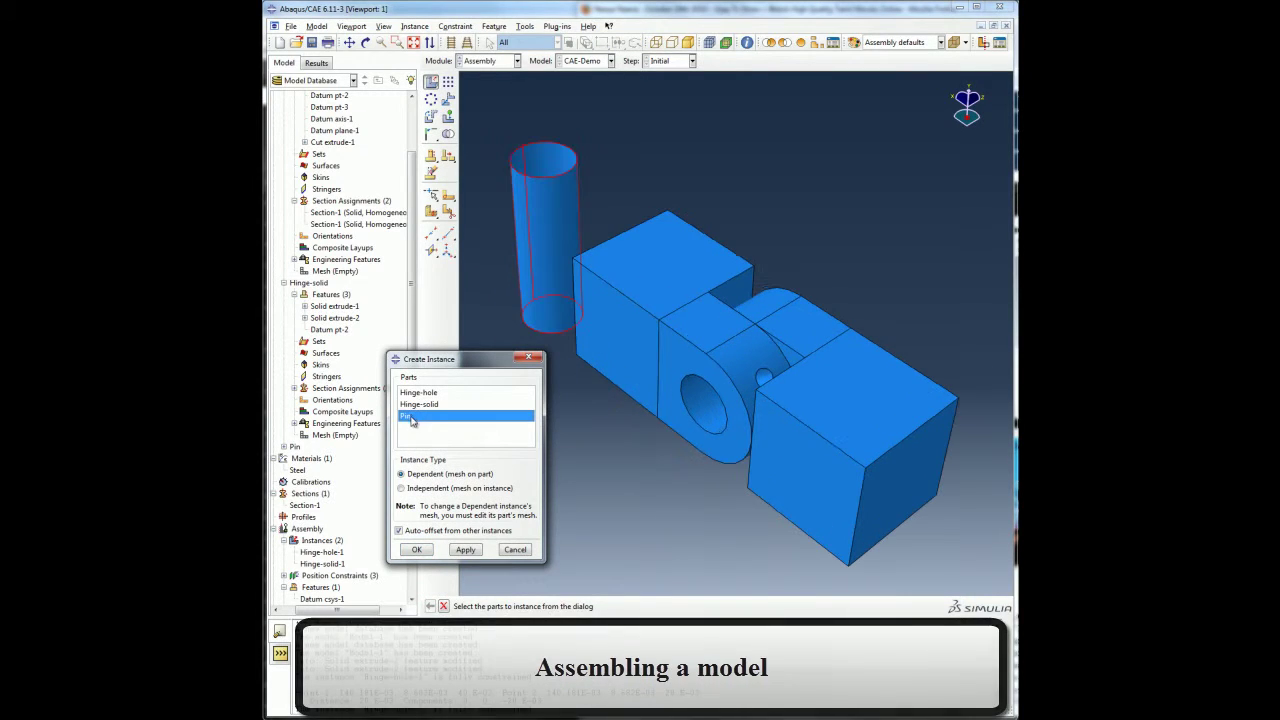
click(399, 530)
click(418, 550)
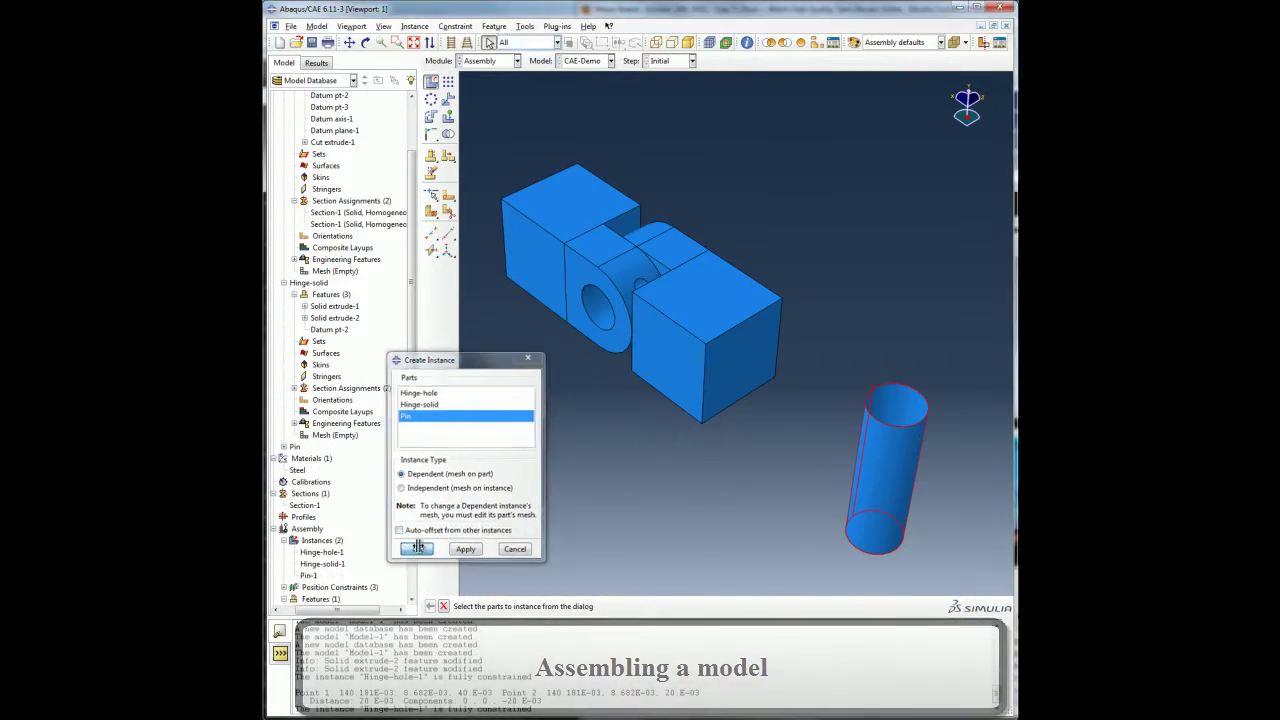
Make the pin coaxial with the hinge bore.
drag(431, 135, 505, 140)
click(620, 292)
click(890, 425)
click(703, 606)
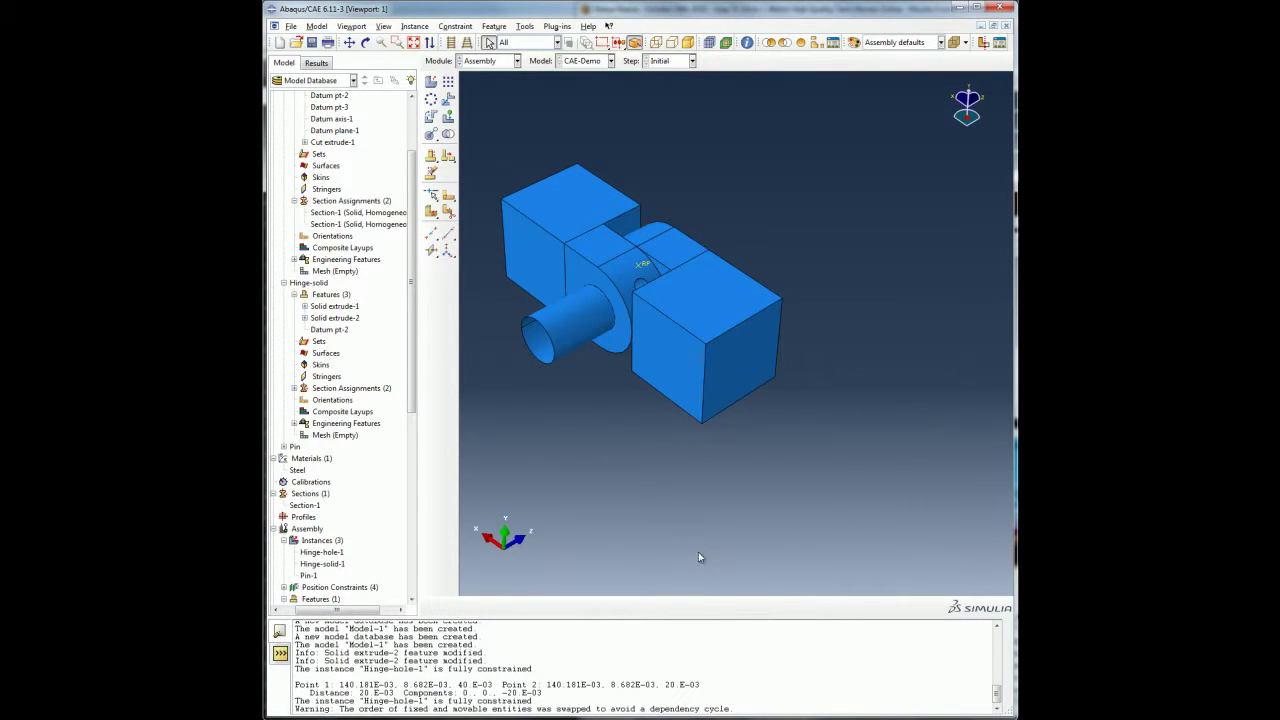
Translate the pin instance along its axis into the hinge bore.
click(366, 42)
drag(690, 320, 780, 350)
click(448, 98)
click(592, 196)
middle_click(815, 355)
click(717, 251)
click(716, 226)
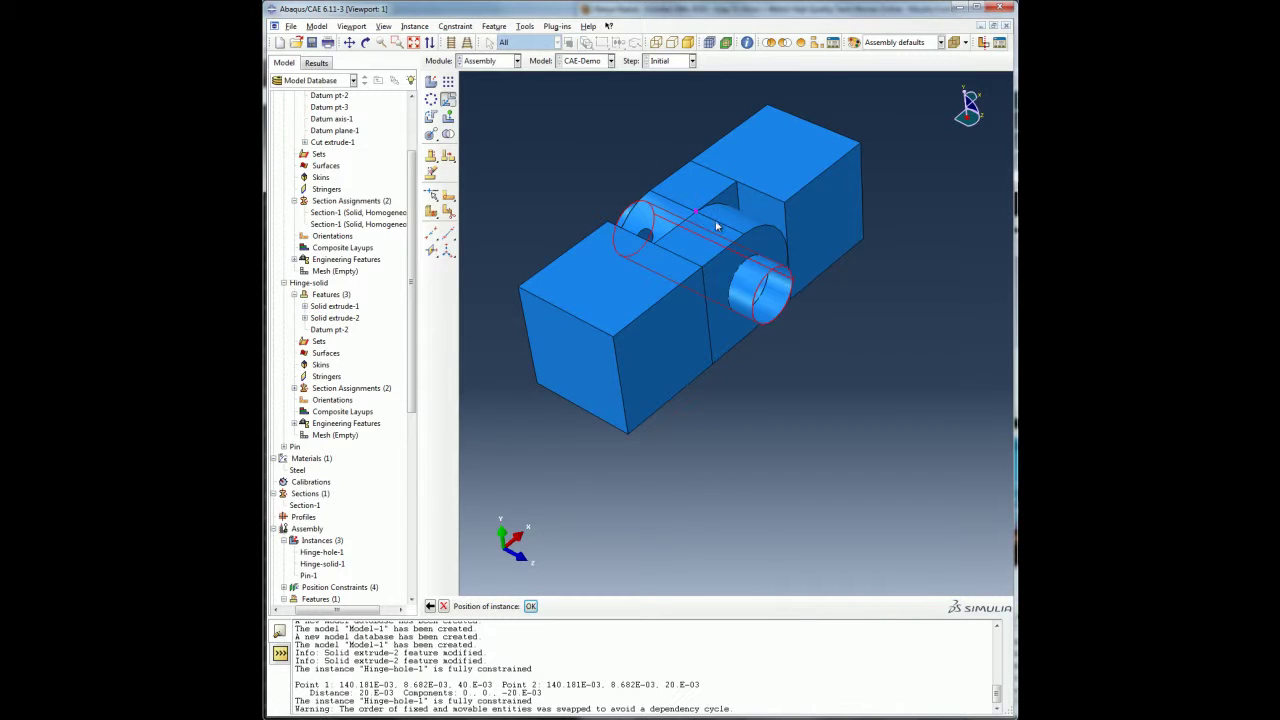
click(531, 606)
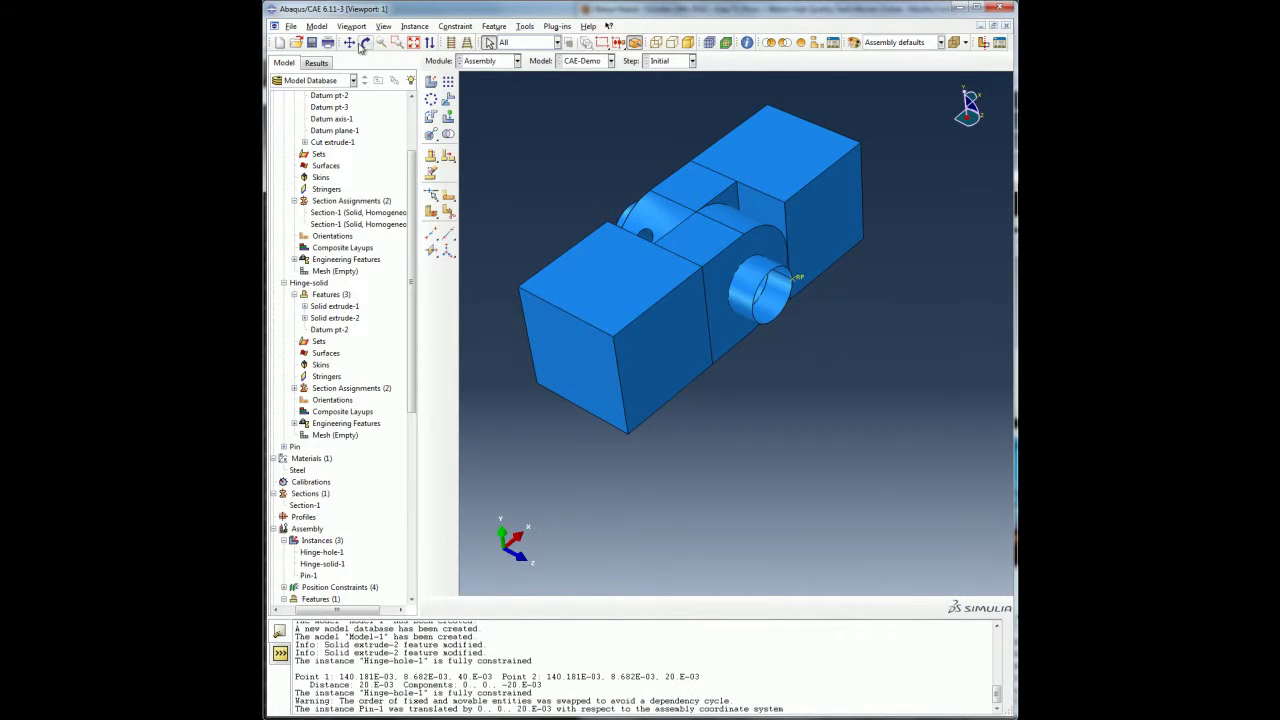
Convert the position constraints of all instances to absolute positions.
click(366, 42)
mouse_move(700, 300)
mouse_down()
mouse_move(743, 263)
mouse_move(673, 292)
mouse_move(600, 240)
mouse_up()
key(Escape)
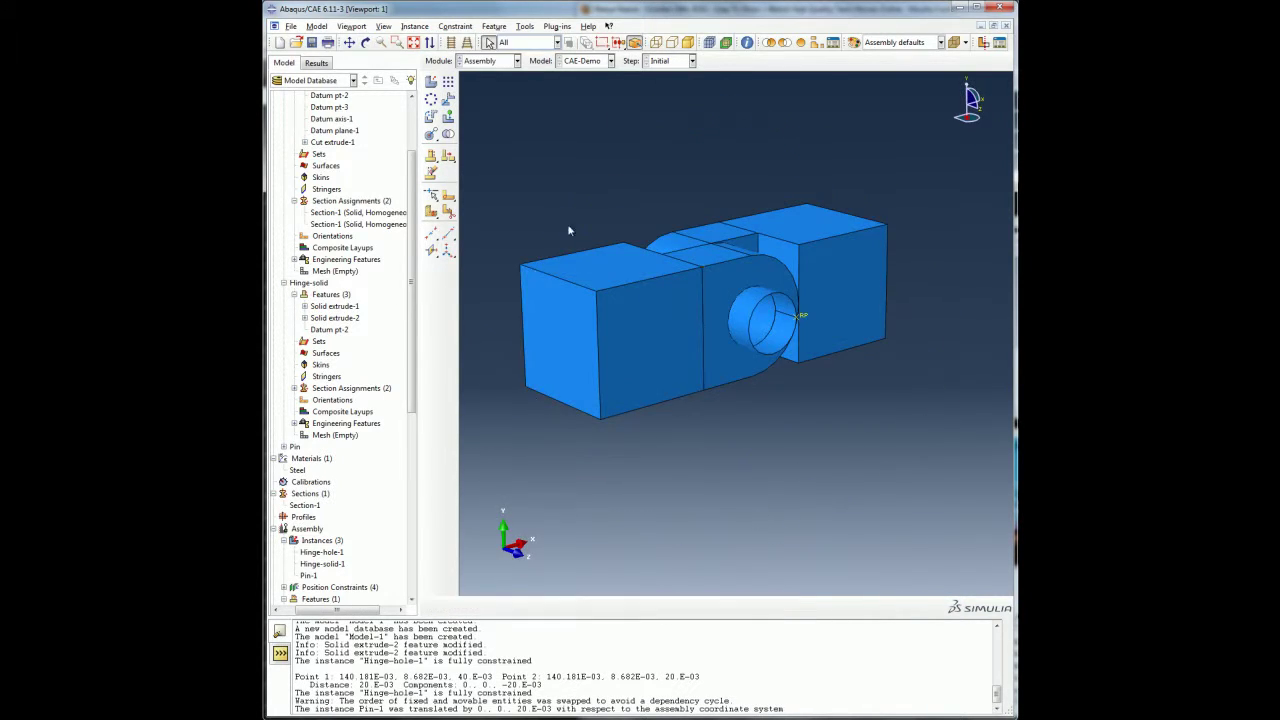
click(414, 26)
click(430, 126)
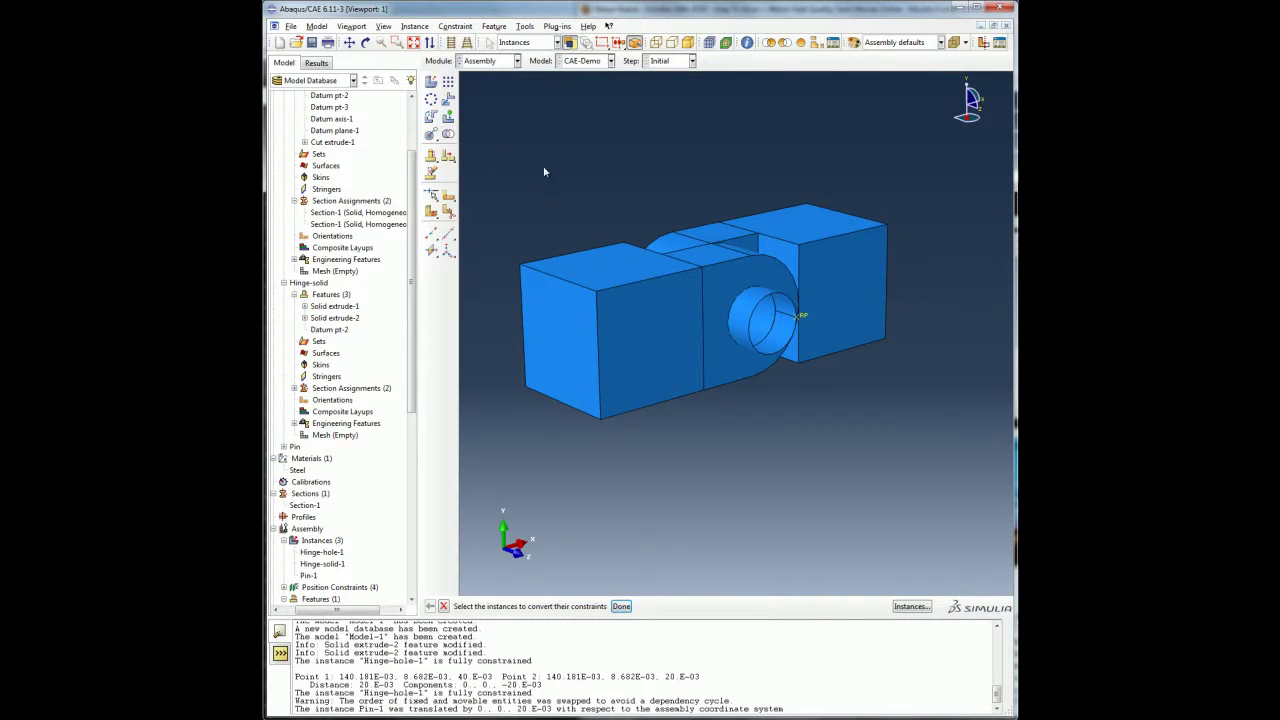
drag(498, 110, 925, 492)
middle_click(925, 492)
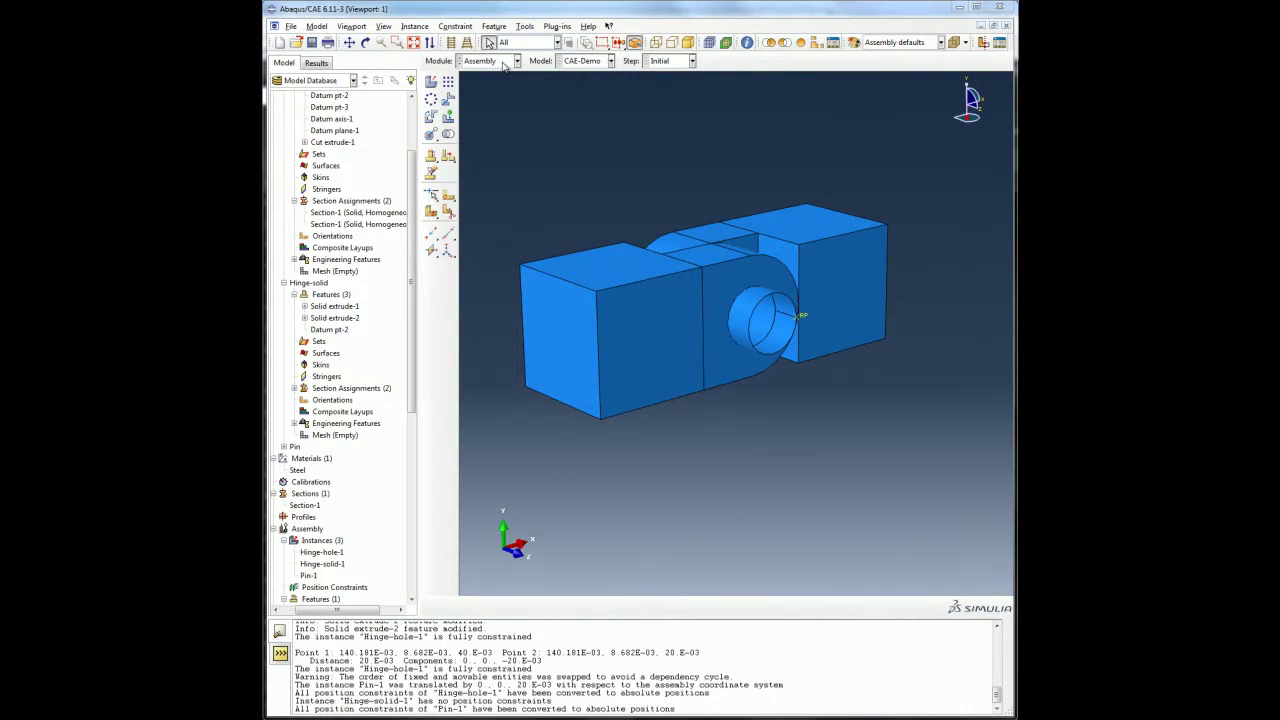
In the Step module, create a Static, General step named Contact after Initial.
click(505, 62)
click(490, 112)
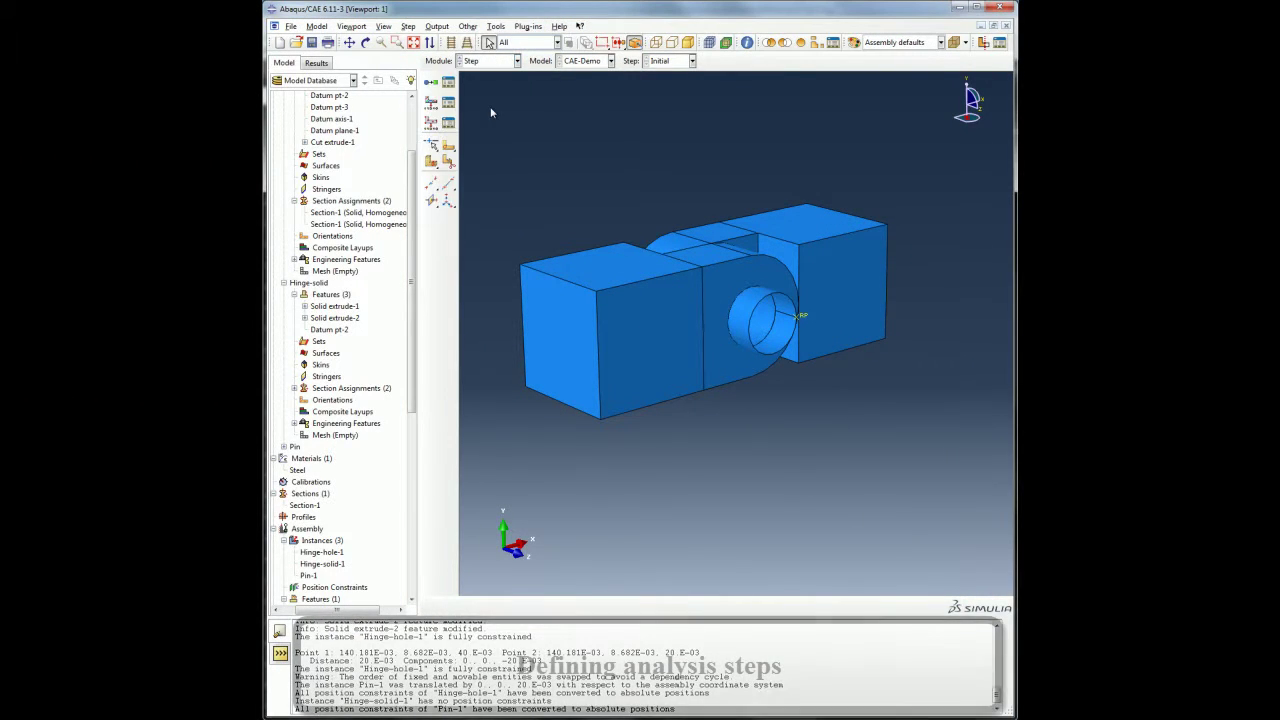
click(409, 26)
click(424, 39)
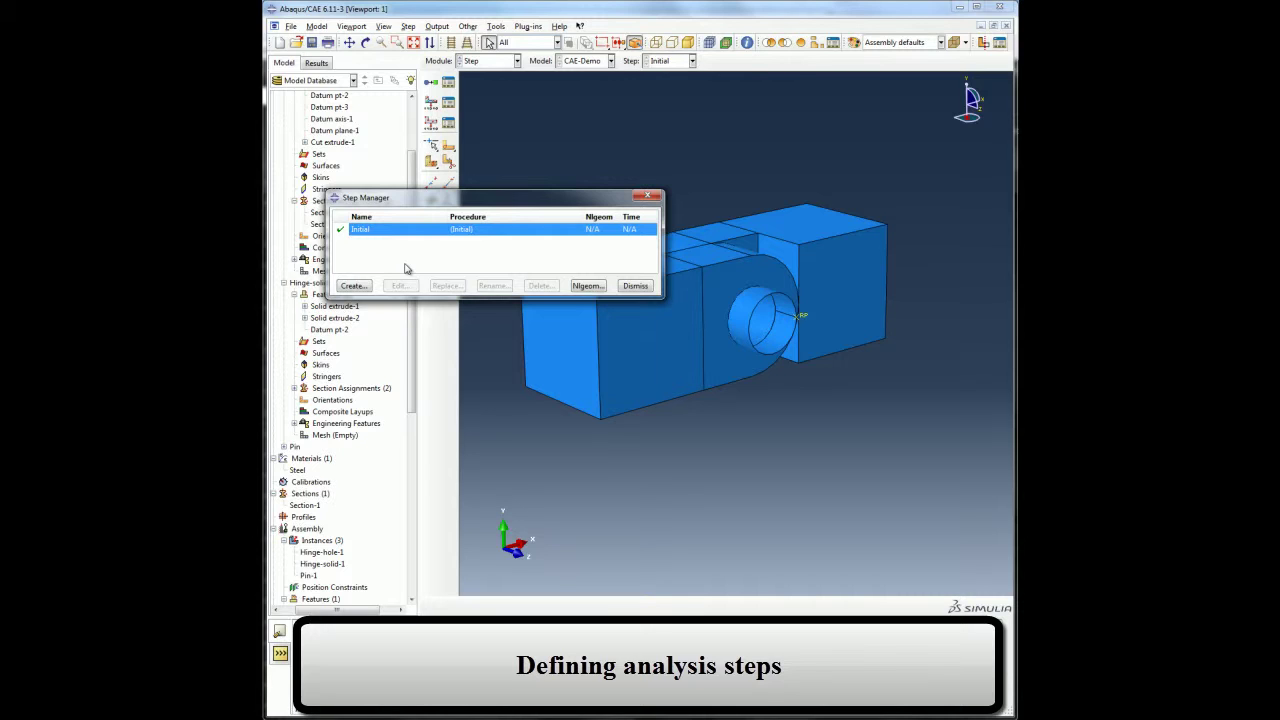
click(352, 286)
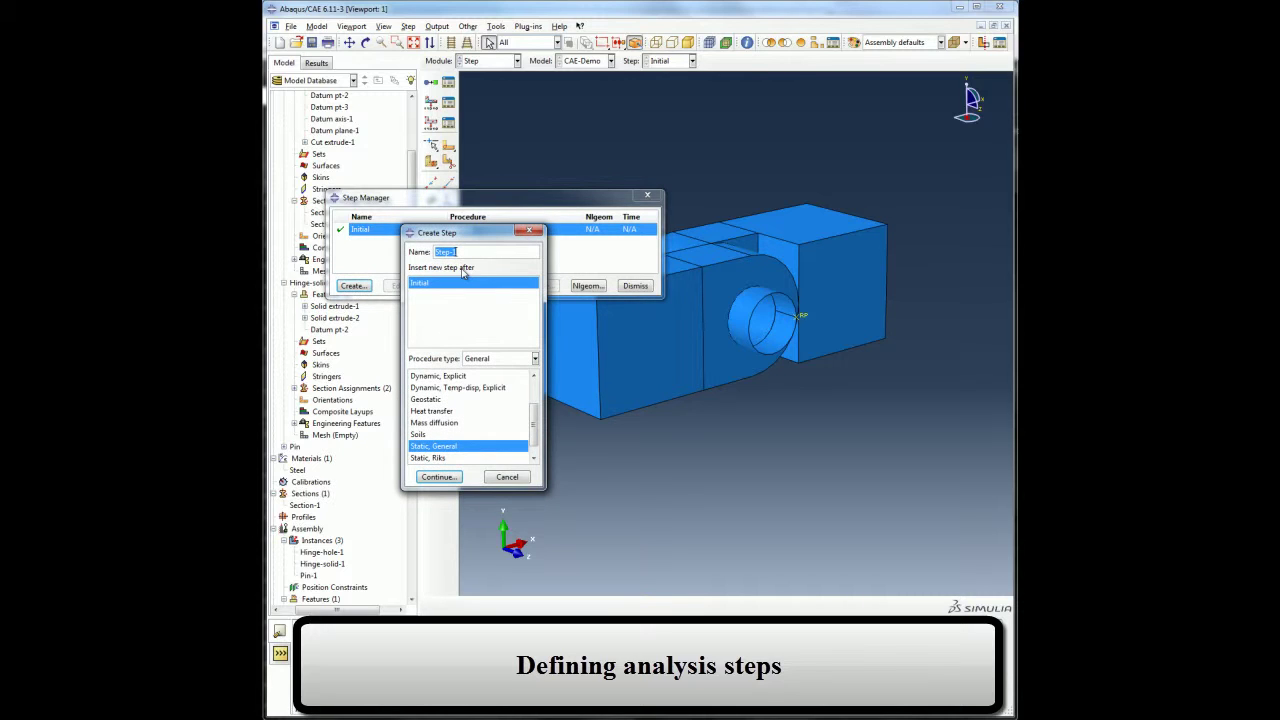
text(Contact)
click(455, 476)
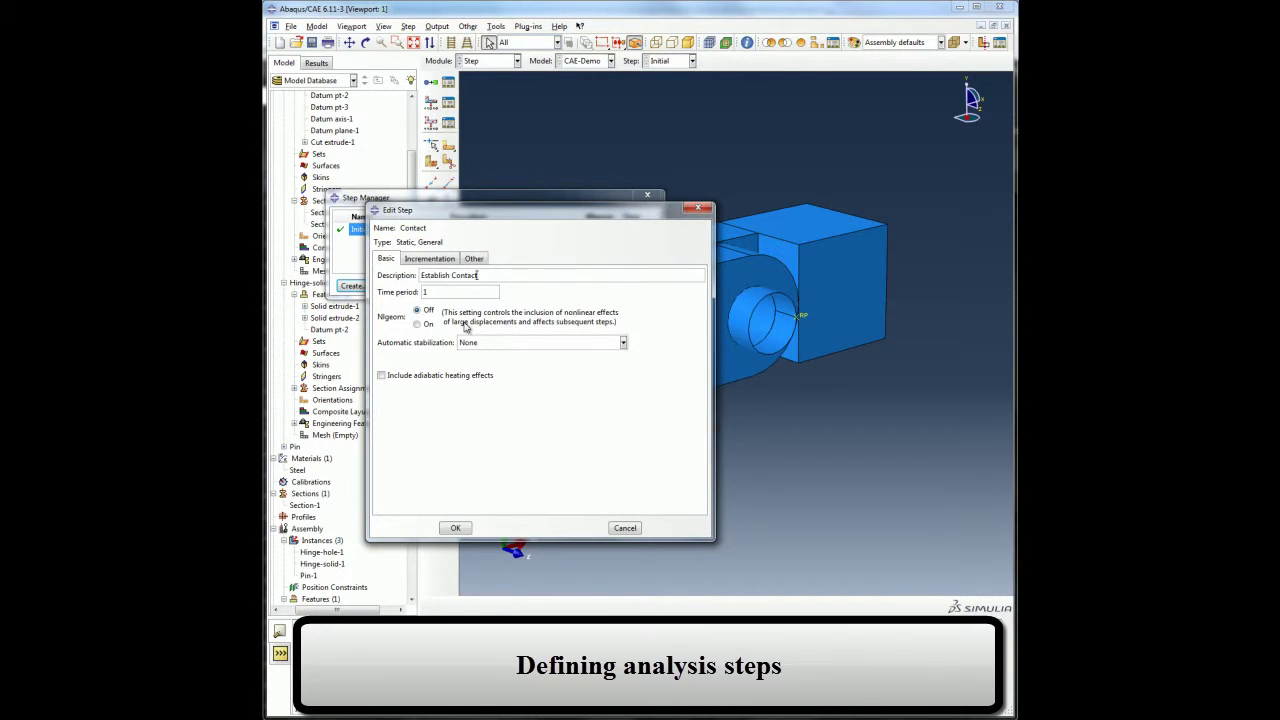
click(429, 258)
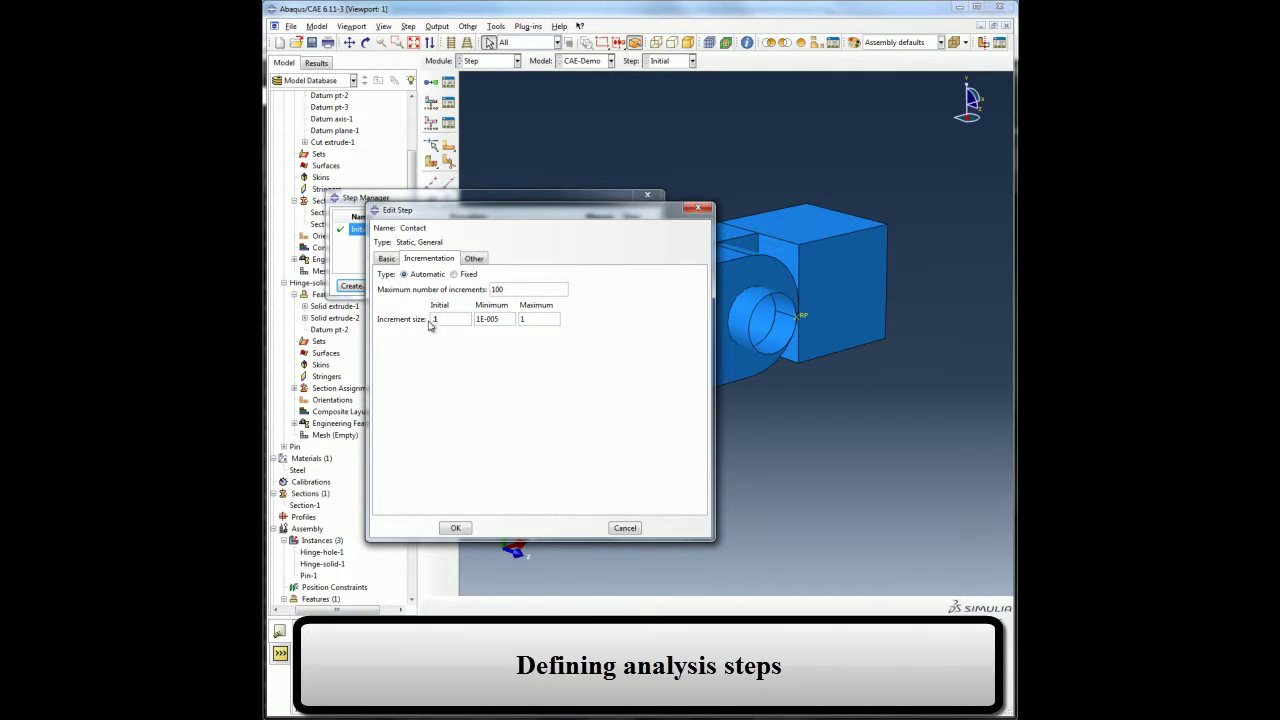
click(455, 528)
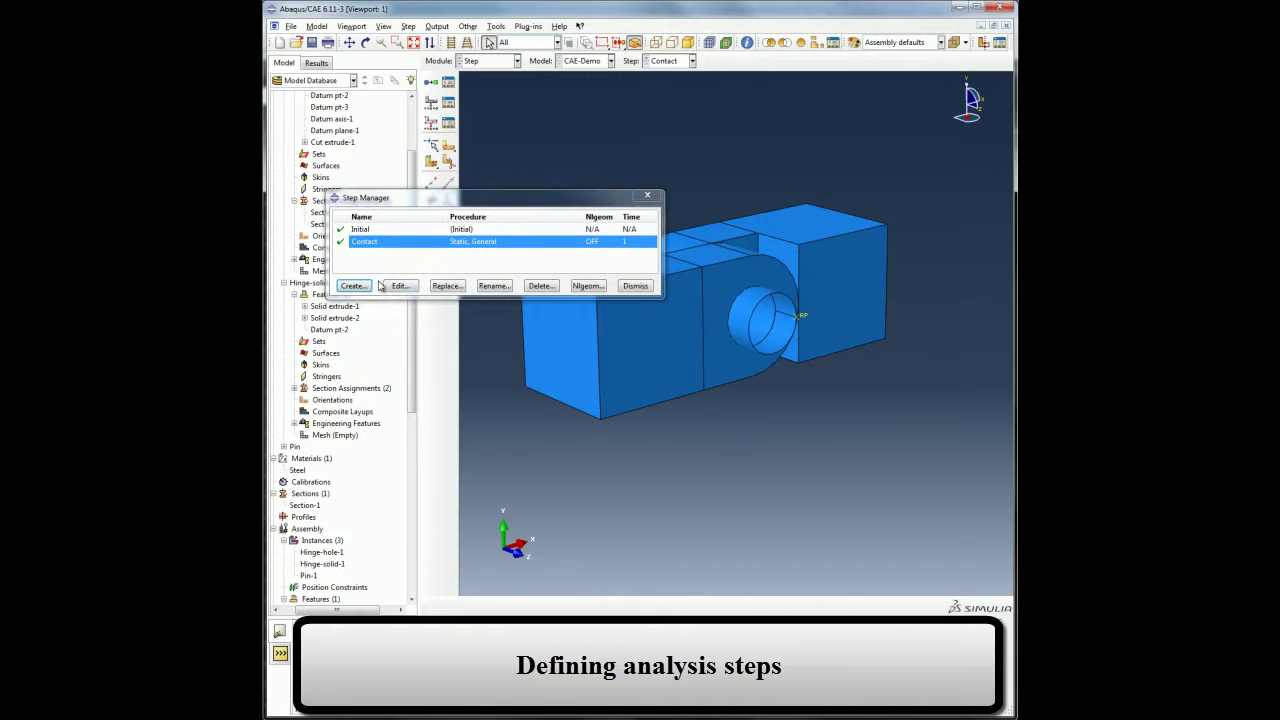
Create a second Static, General step named Load after Contact.
click(355, 286)
text(L)
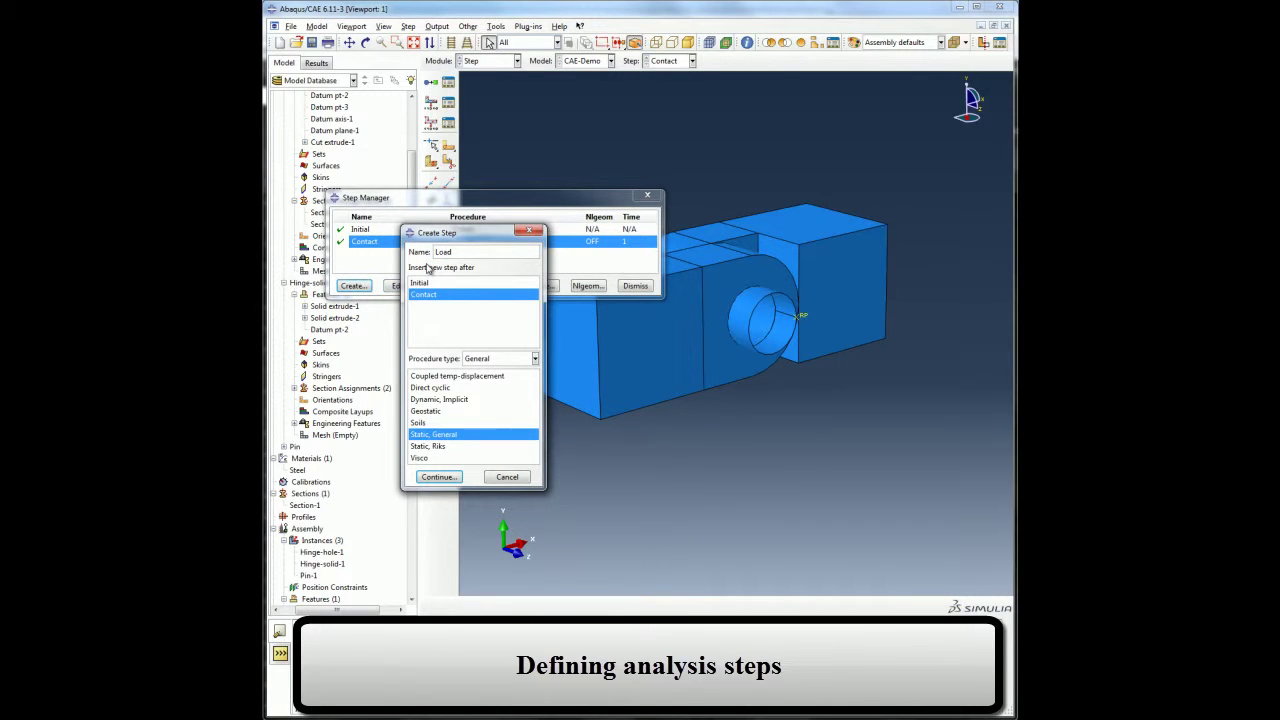
text(oad)
click(436, 475)
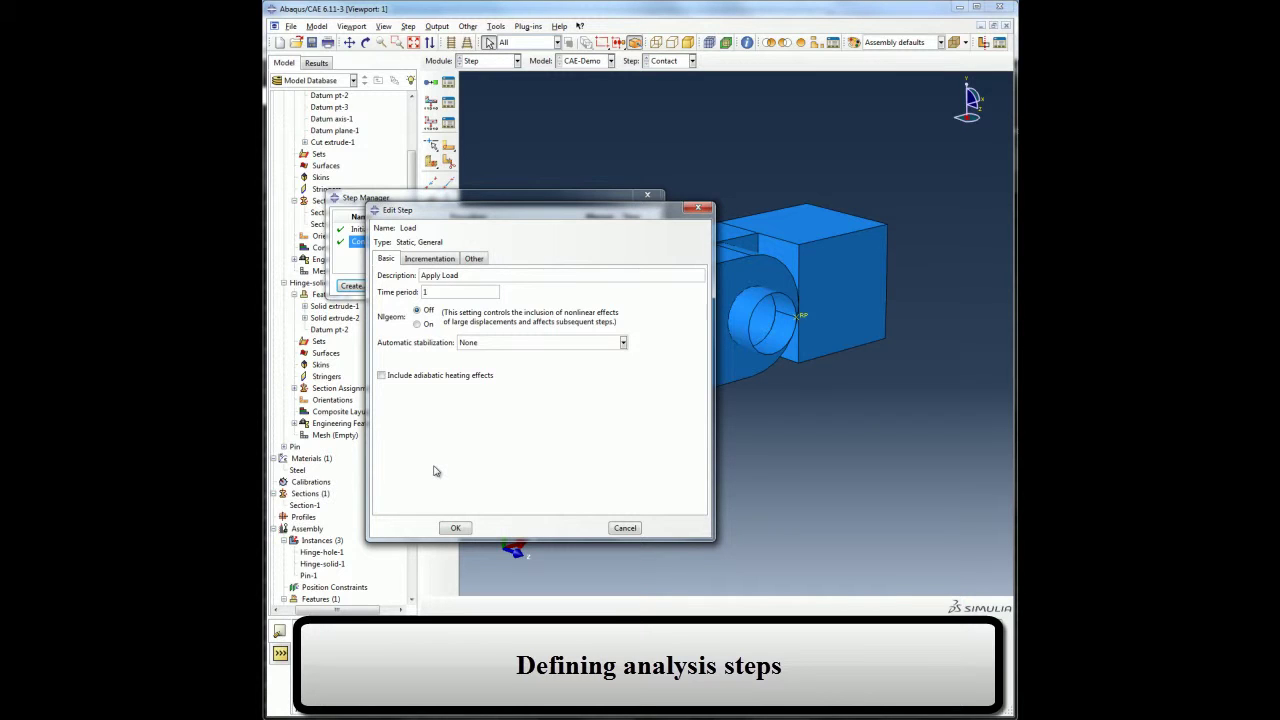
click(436, 258)
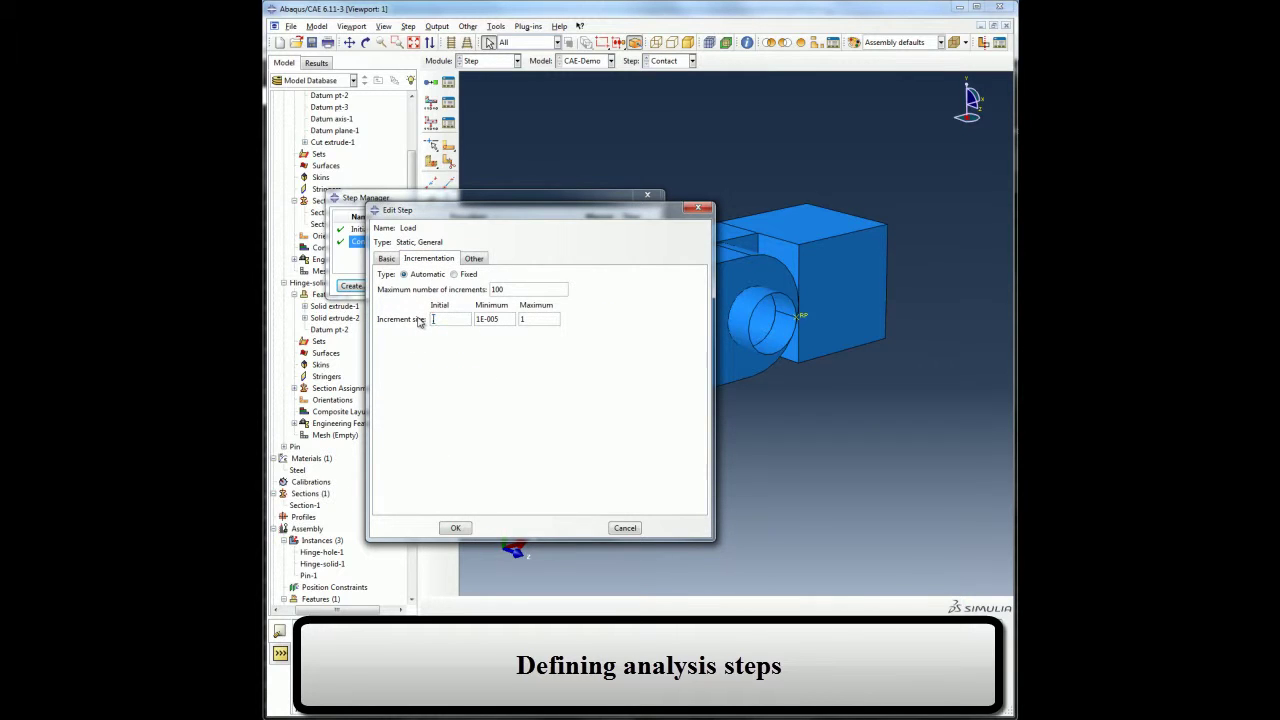
click(453, 528)
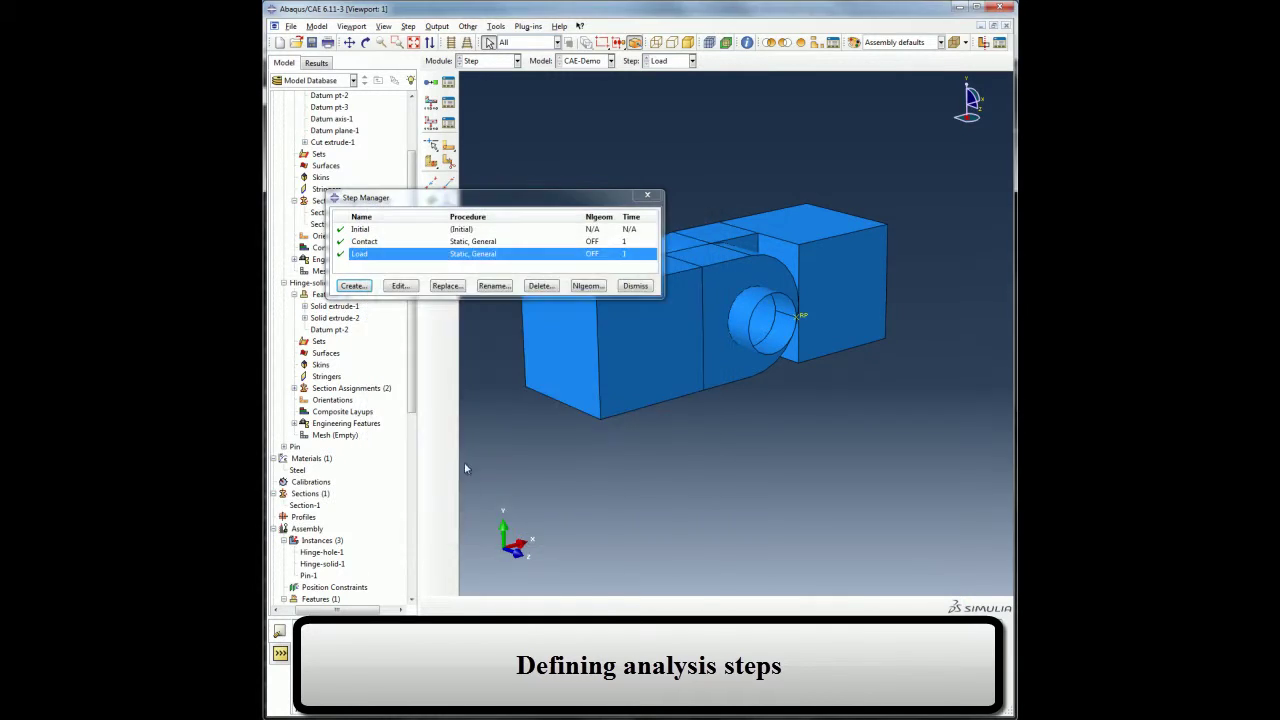
Close the Step Manager and expand the Contact step's field output requests in the tree.
click(634, 286)
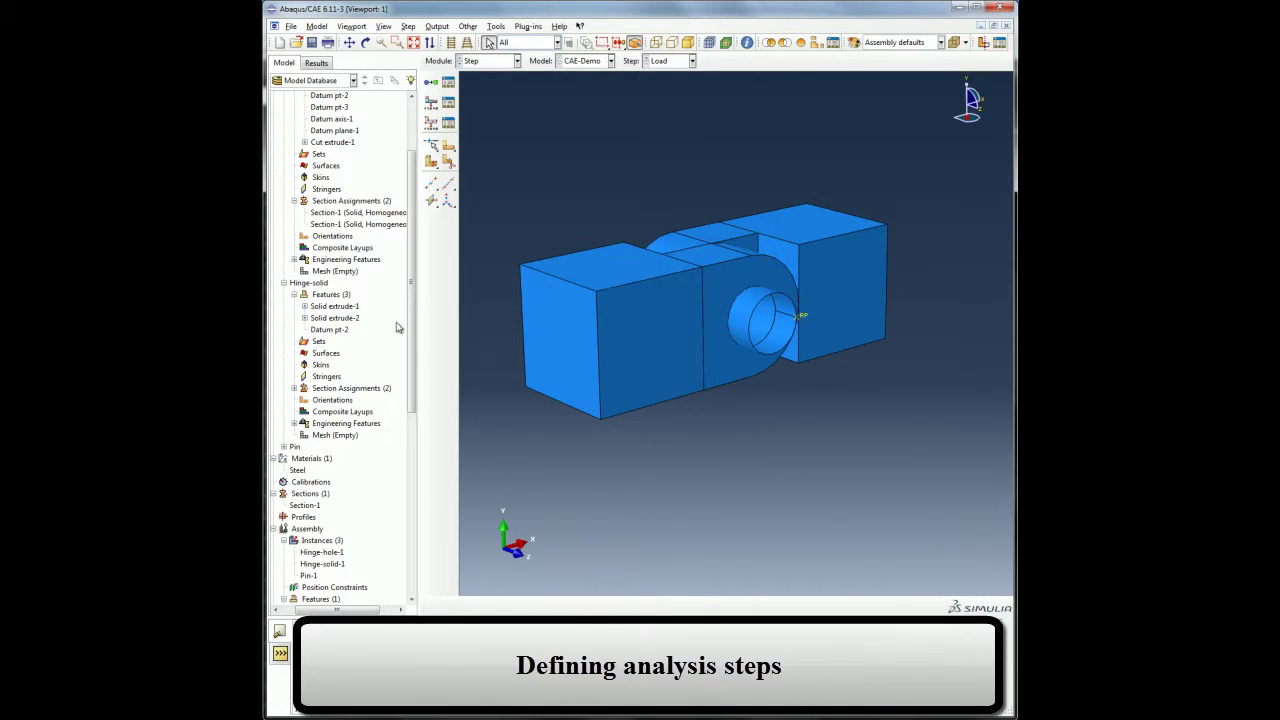
scroll(386, 324, down, 4)
scroll(318, 356, down, 3)
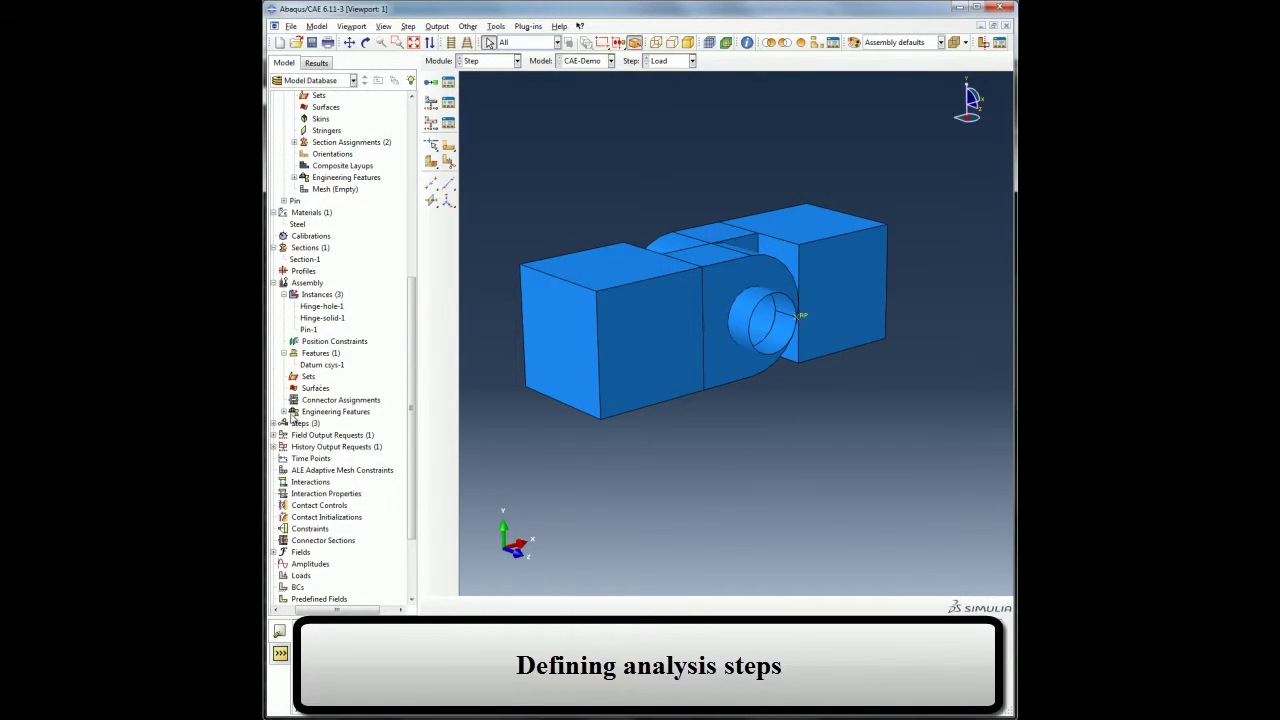
click(278, 426)
scroll(276, 429, down, 1)
click(283, 411)
scroll(316, 412, down, 1)
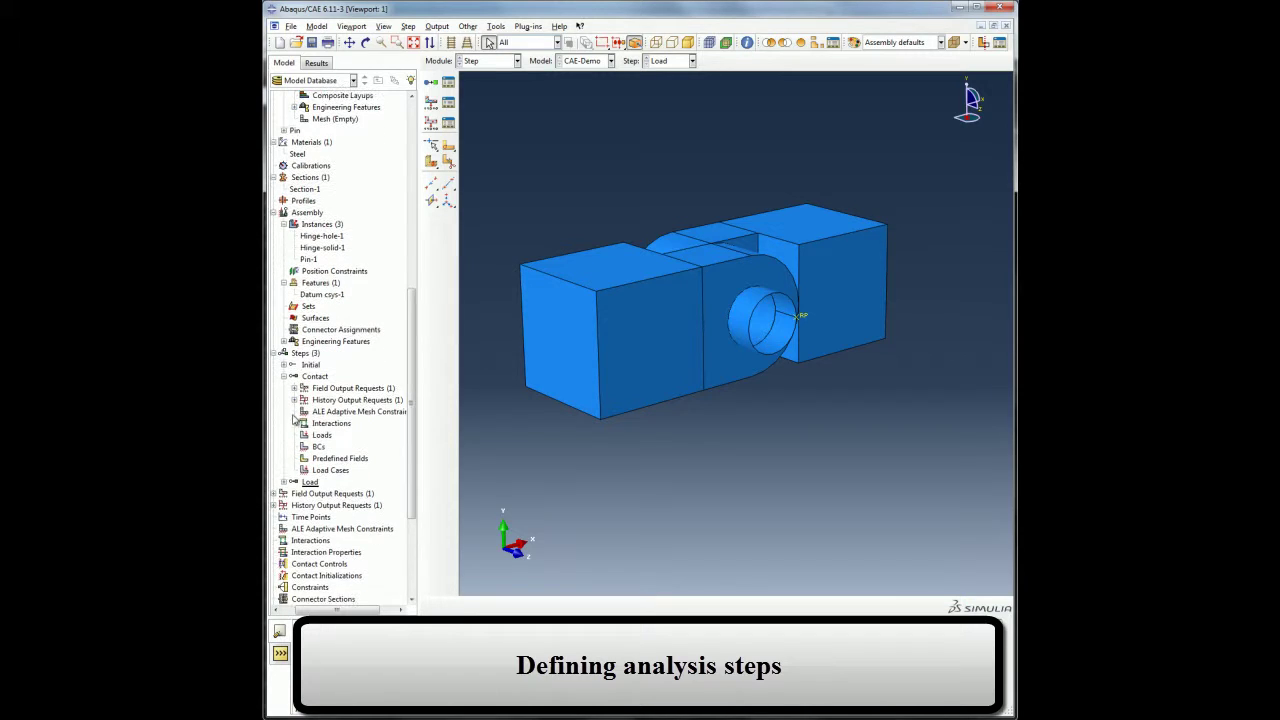
click(294, 388)
Set F-Output-1's output frequency to Last increment in the Field Output Requests Manager.
click(437, 26)
mouse_move(475, 39)
click(563, 40)
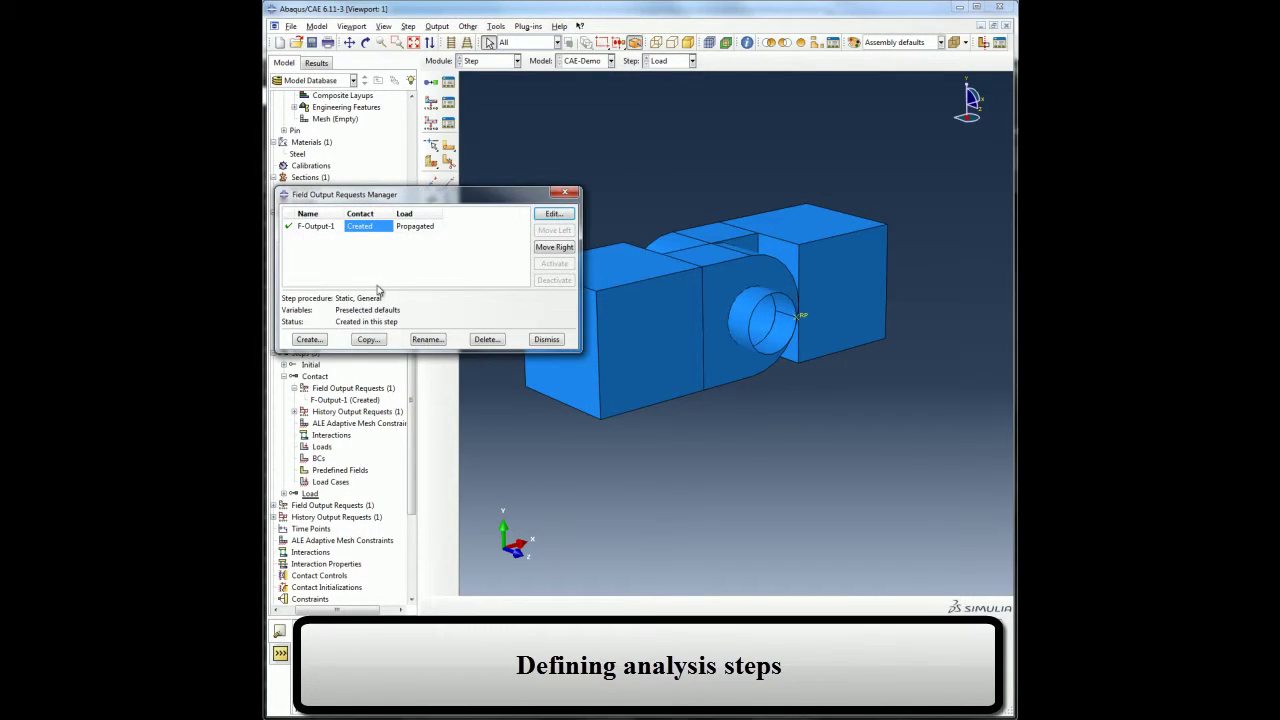
click(554, 213)
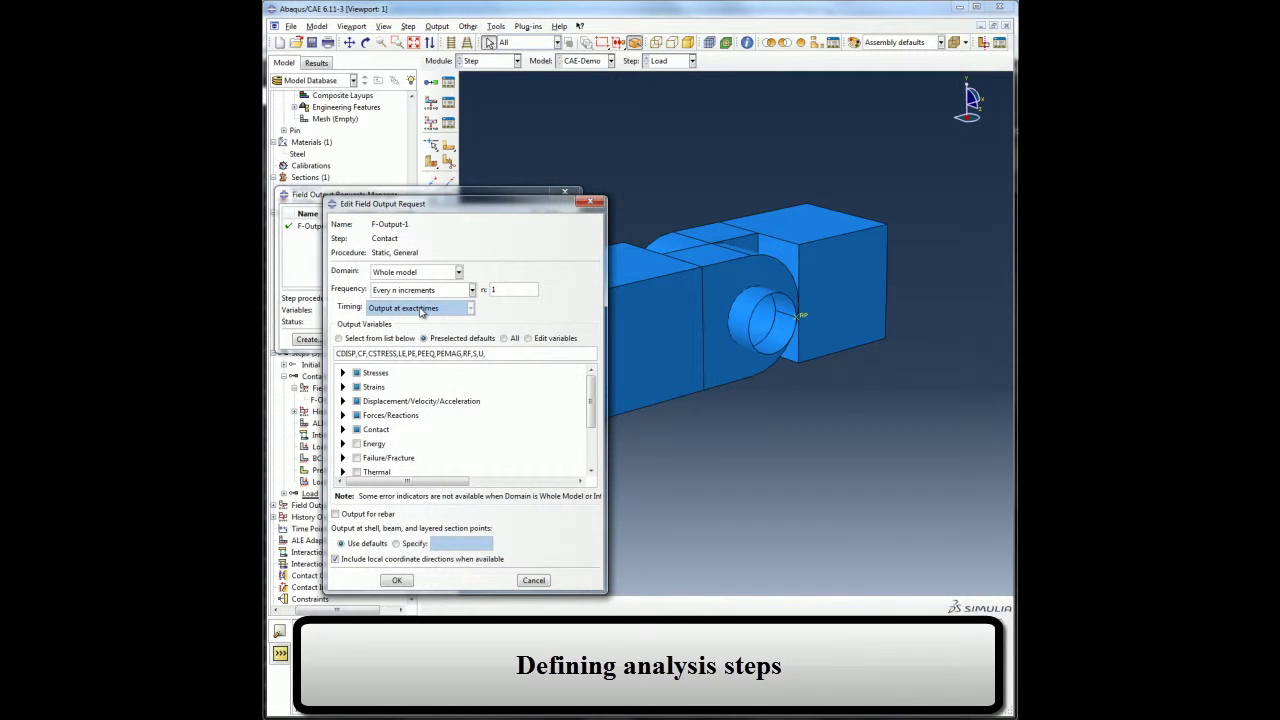
click(421, 290)
click(410, 302)
click(396, 580)
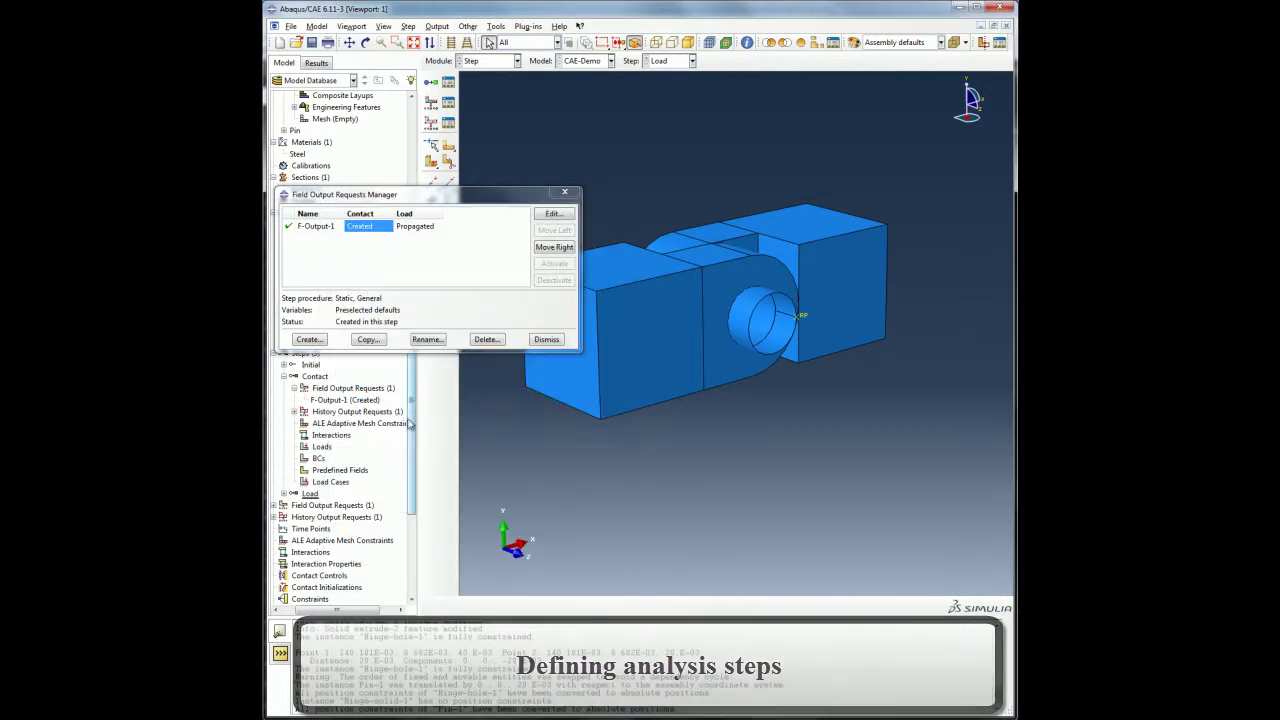
Set F-Output-1 in the Load step to write every 1 increment.
click(554, 213)
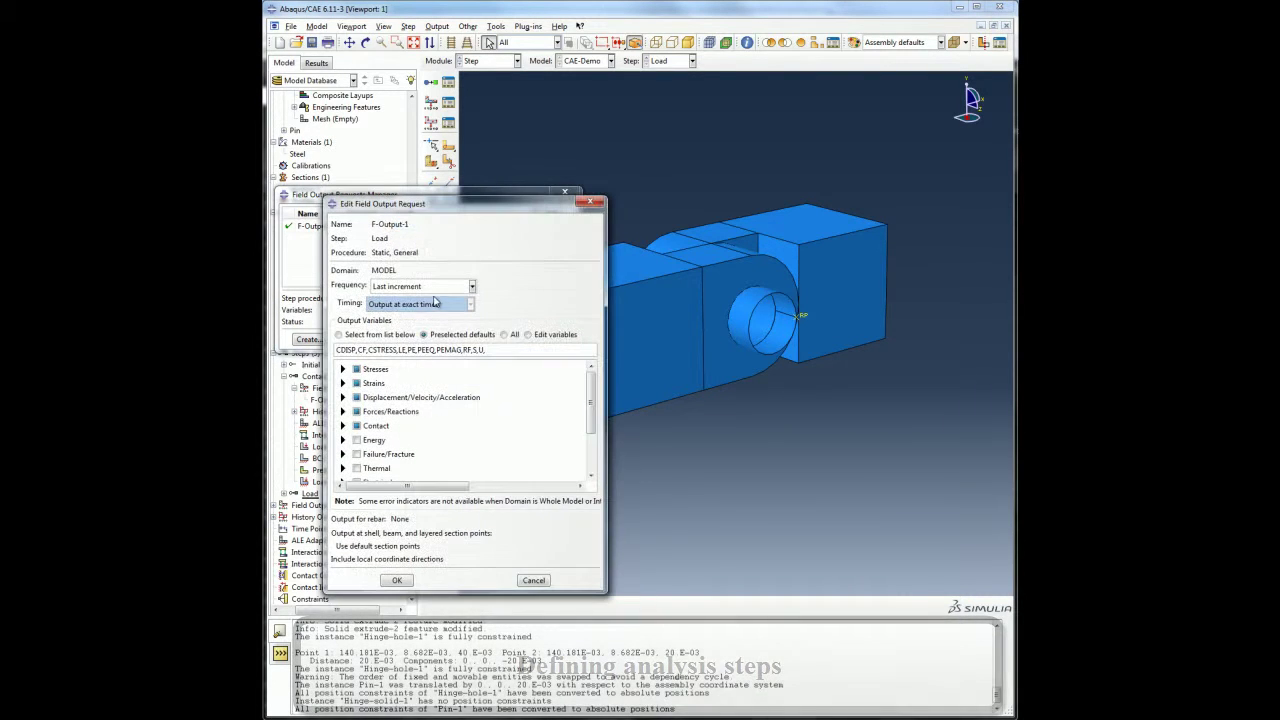
click(421, 286)
click(420, 312)
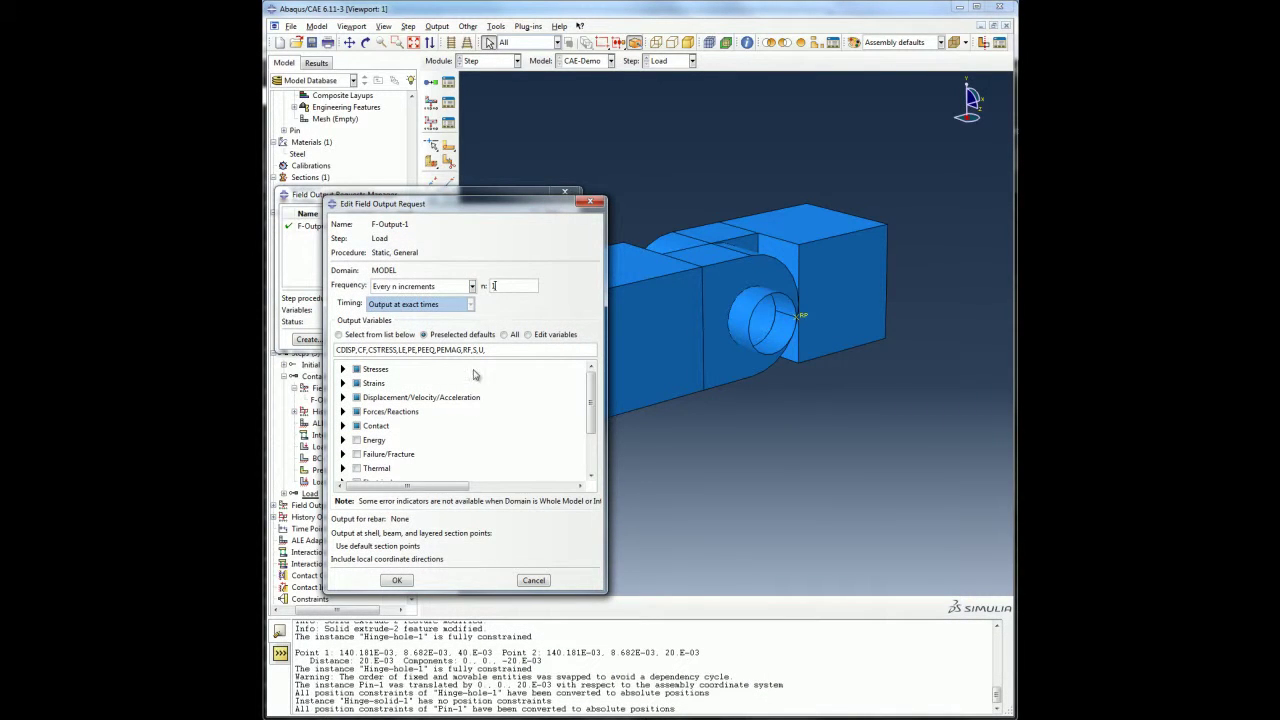
click(343, 425)
scroll(378, 449, down, 2)
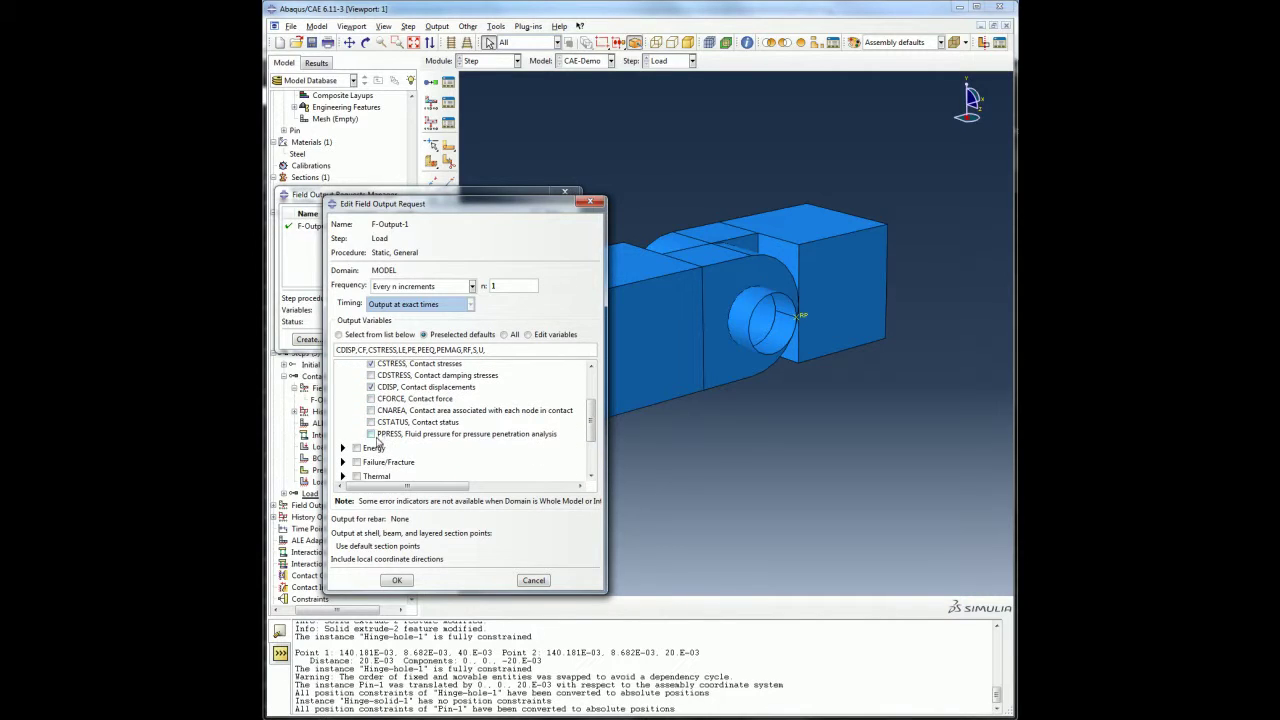
click(397, 580)
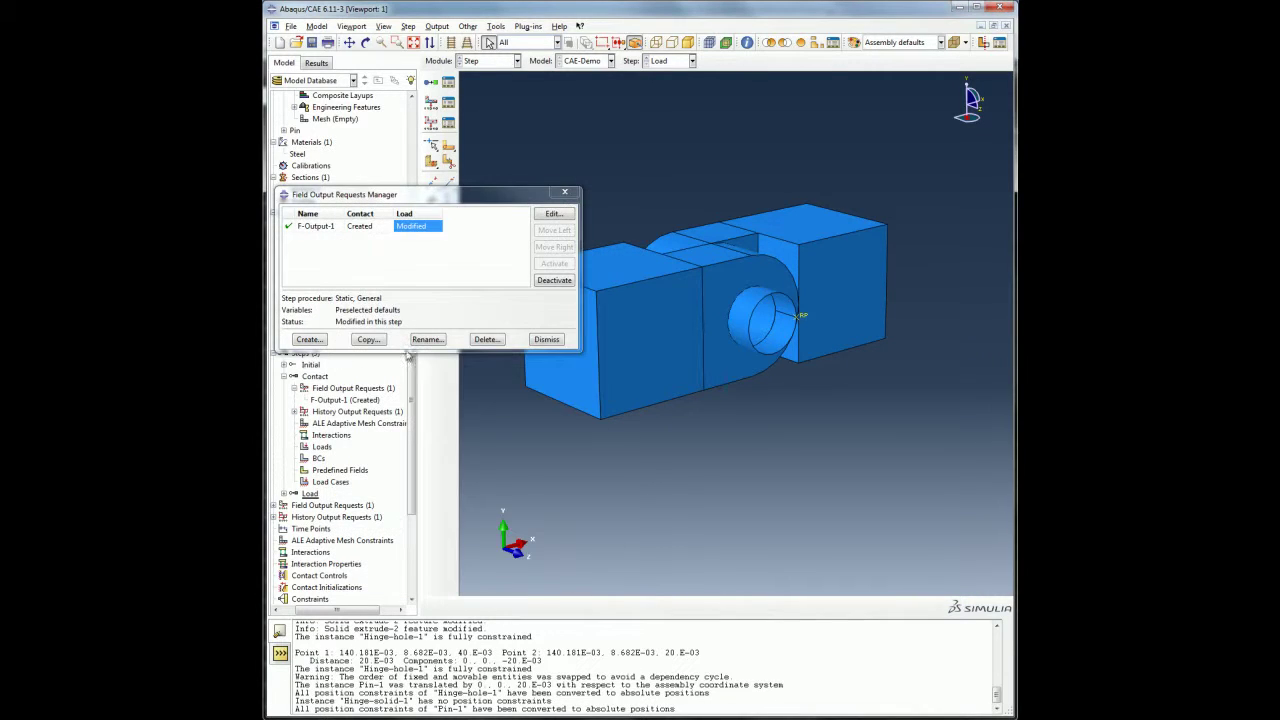
click(546, 340)
Create a one-vertex set named Monitor, then switch to the Interaction module.
double_click(307, 308)
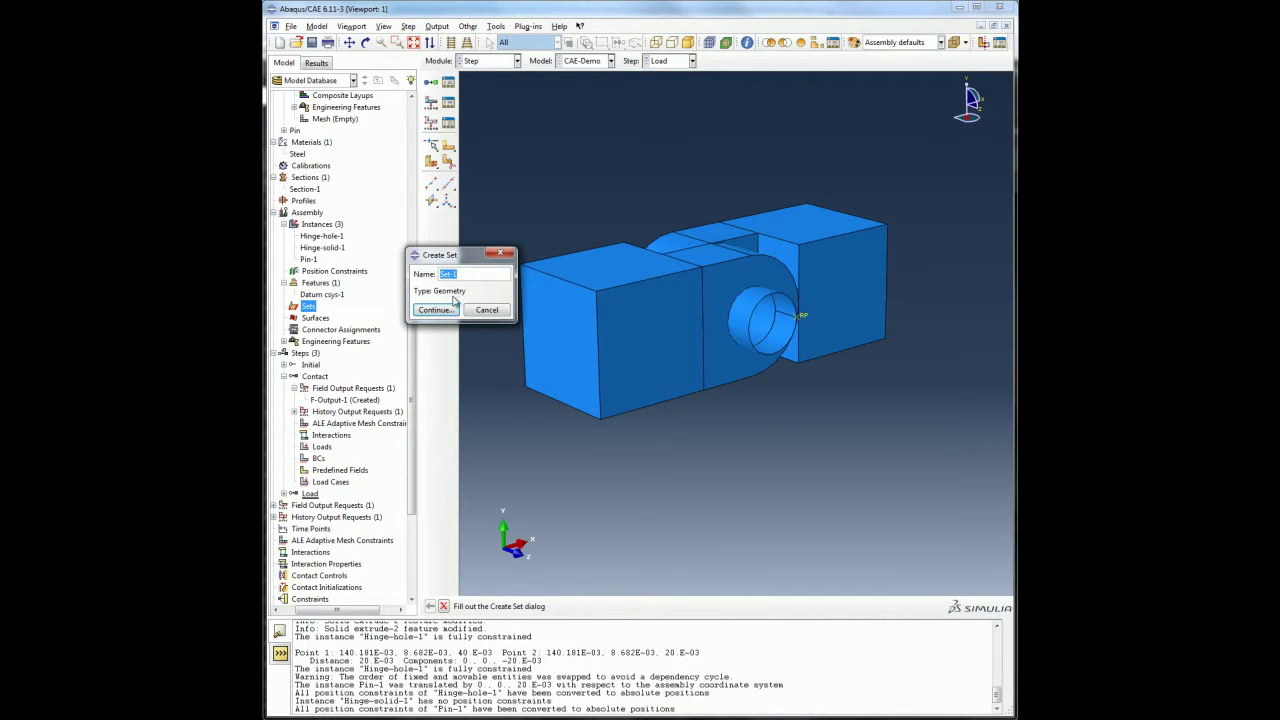
click(450, 308)
mouse_move(790, 316)
ctrl+alt+mouse_down()
mouse_move(663, 374)
mouse_move(578, 323)
mouse_move(848, 372)
mouse_move(850, 346)
ctrl+alt+mouse_up()
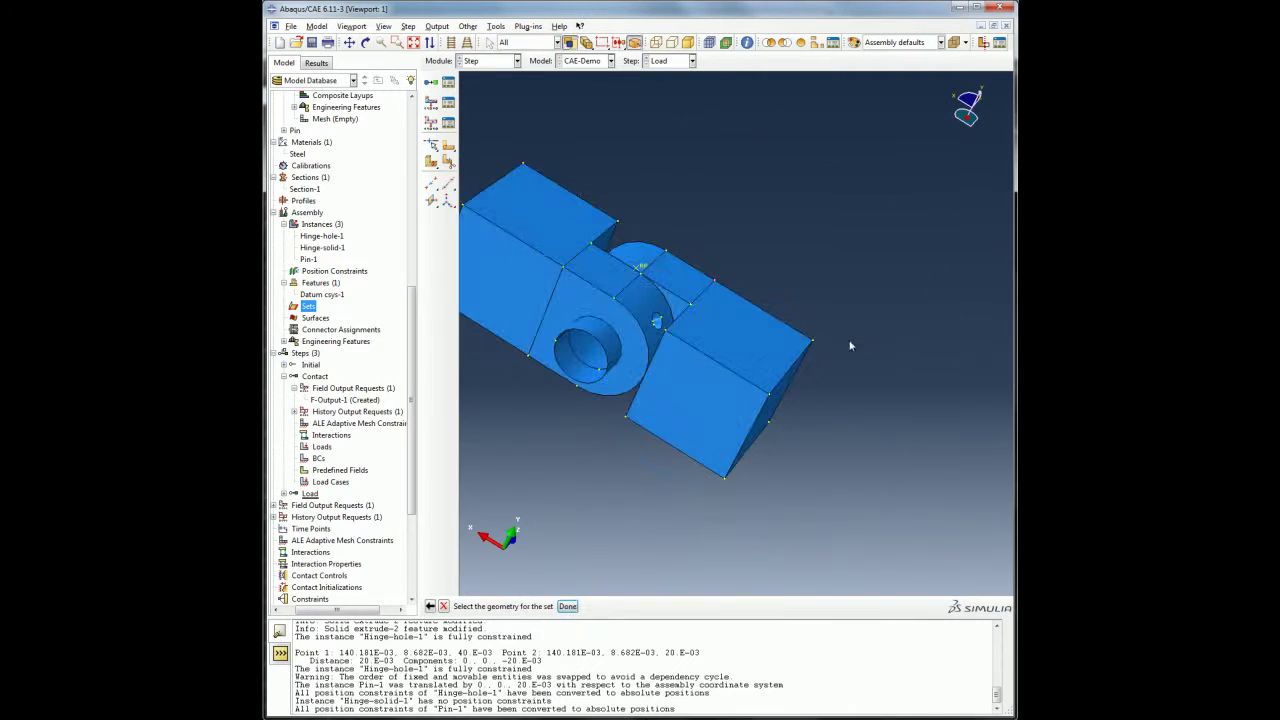
middle_click(783, 294)
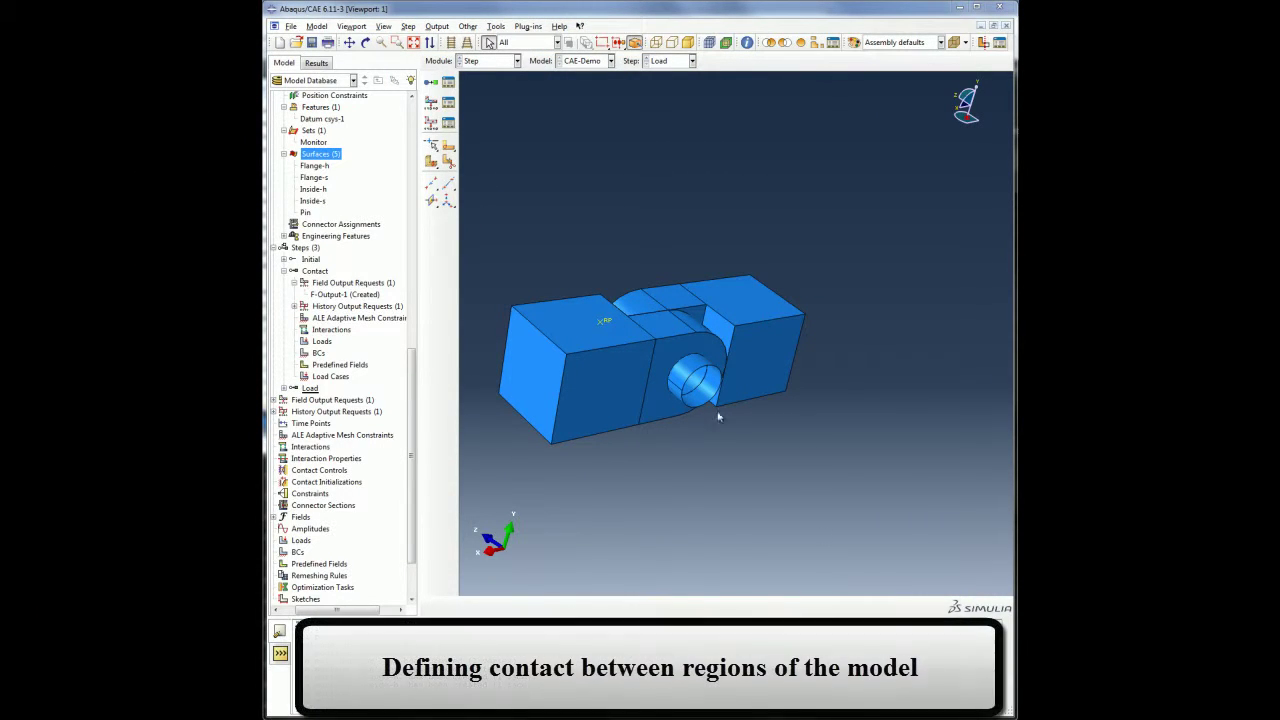
click(506, 64)
click(493, 121)
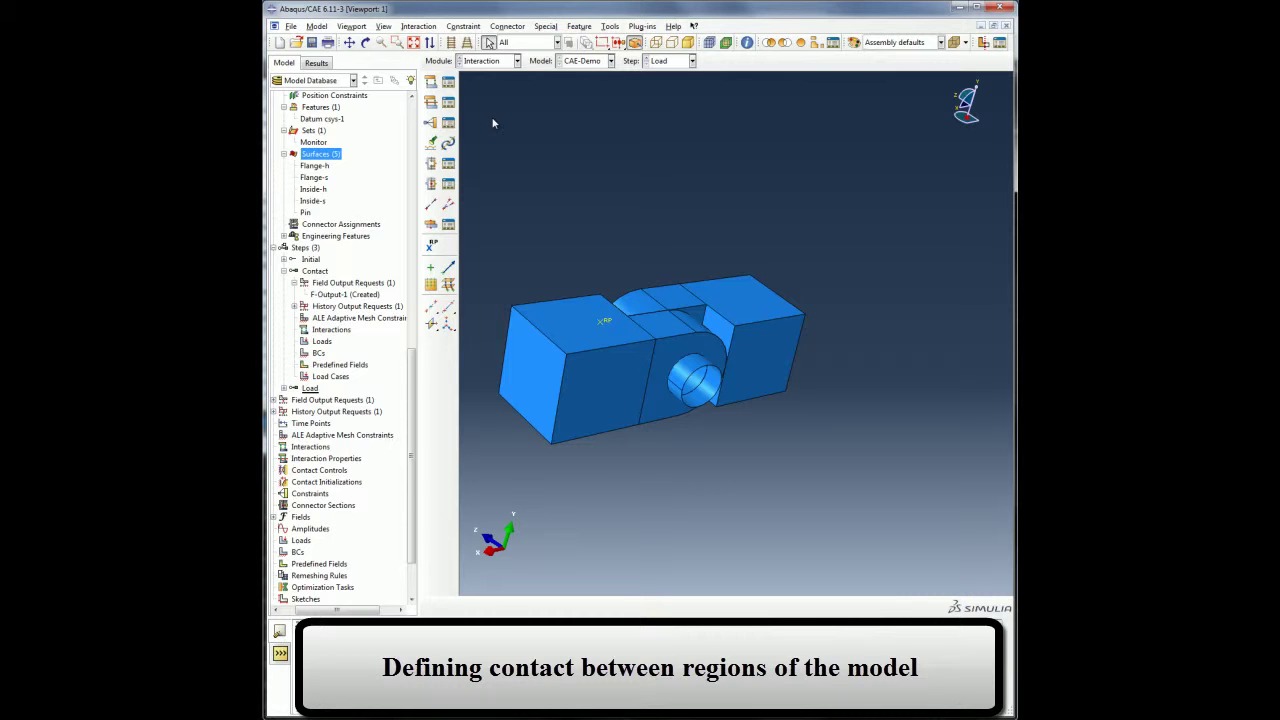
Create a contact property named NoFric with frictionless tangential behaviour.
click(418, 26)
mouse_move(450, 52)
click(515, 67)
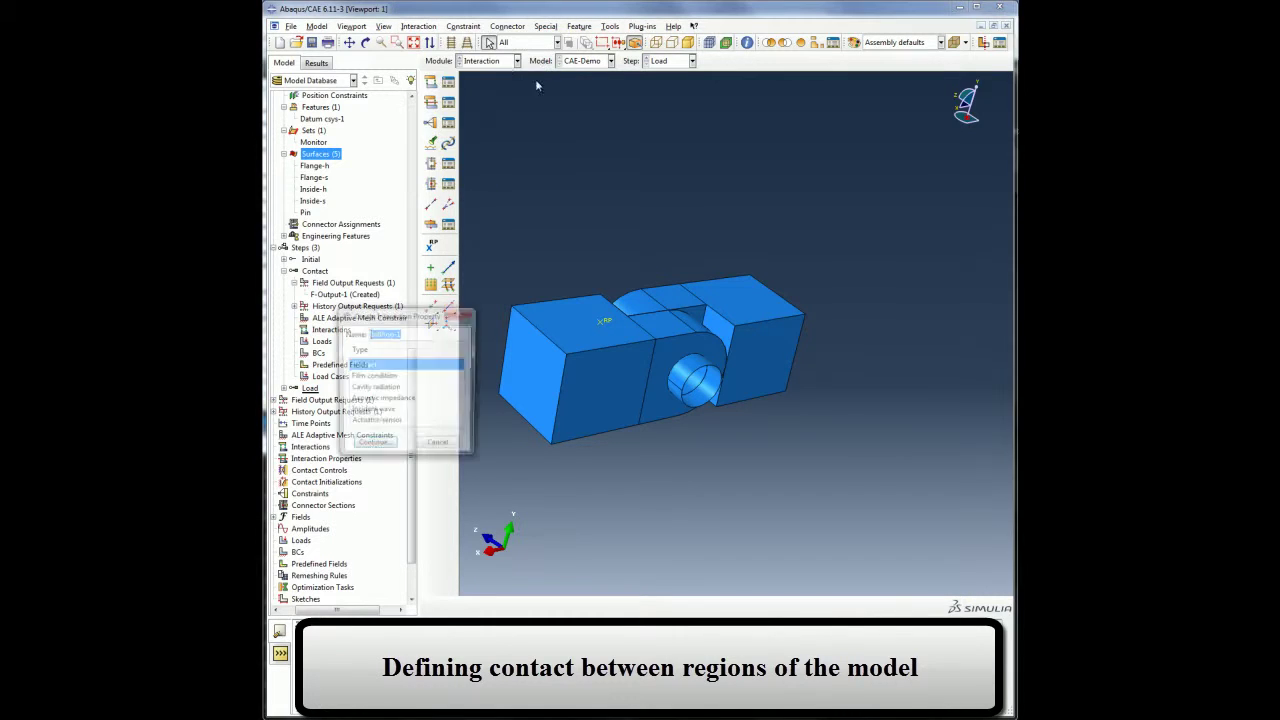
text(NoFric)
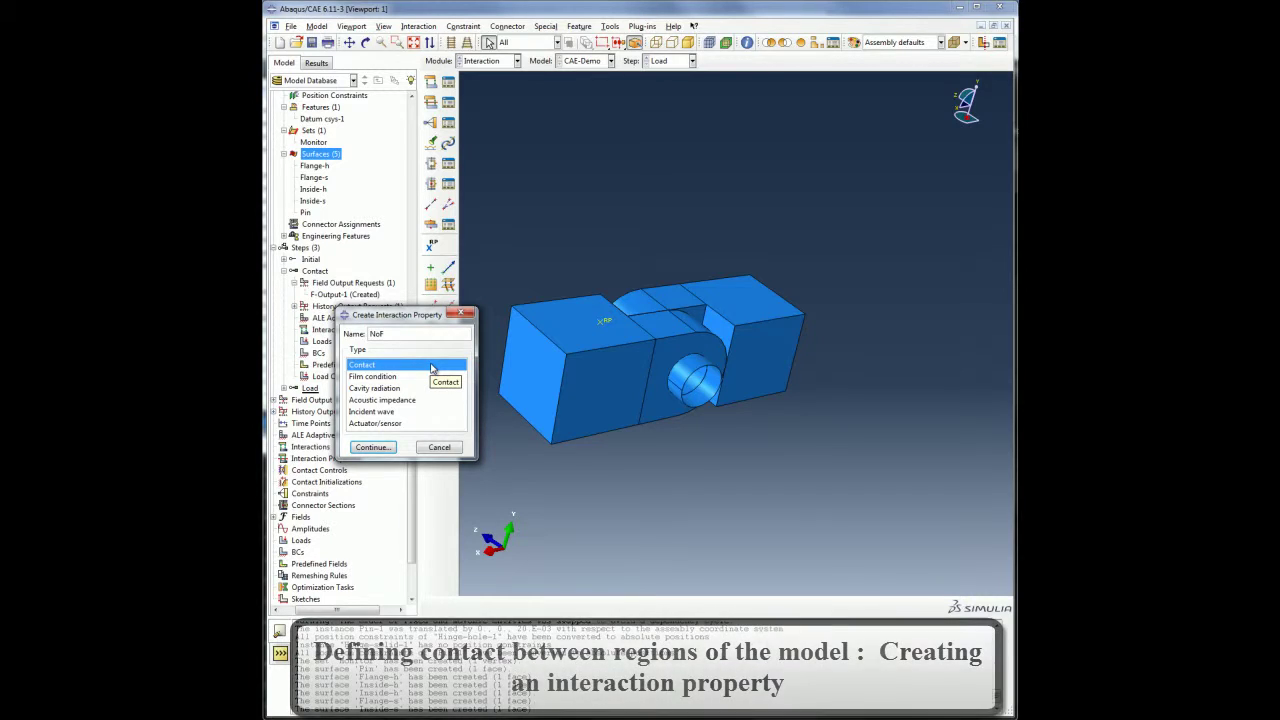
click(372, 447)
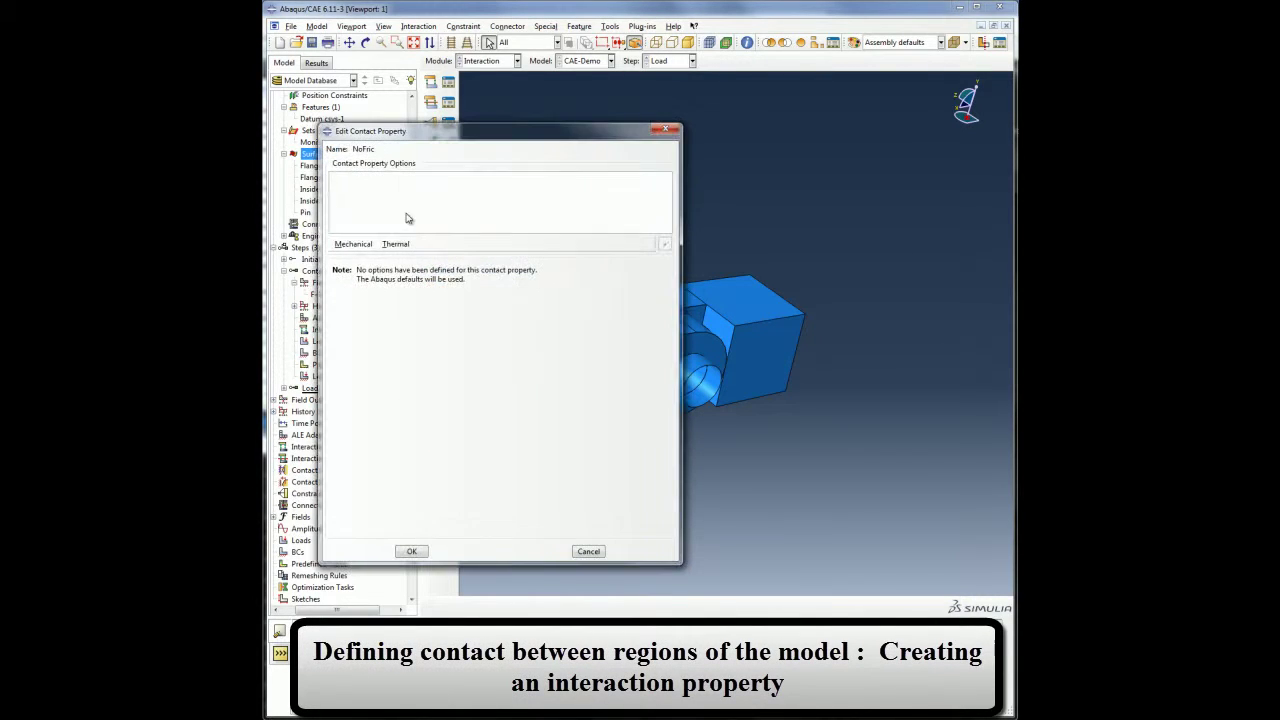
click(366, 245)
click(369, 260)
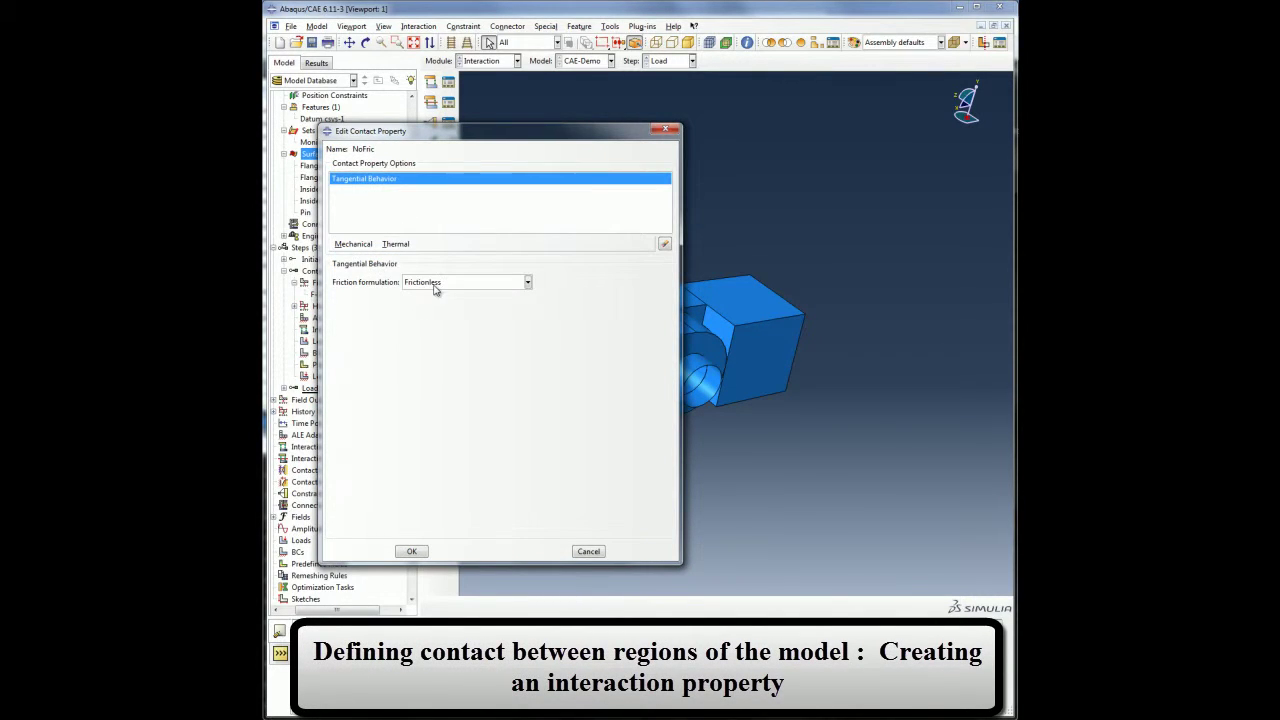
click(413, 552)
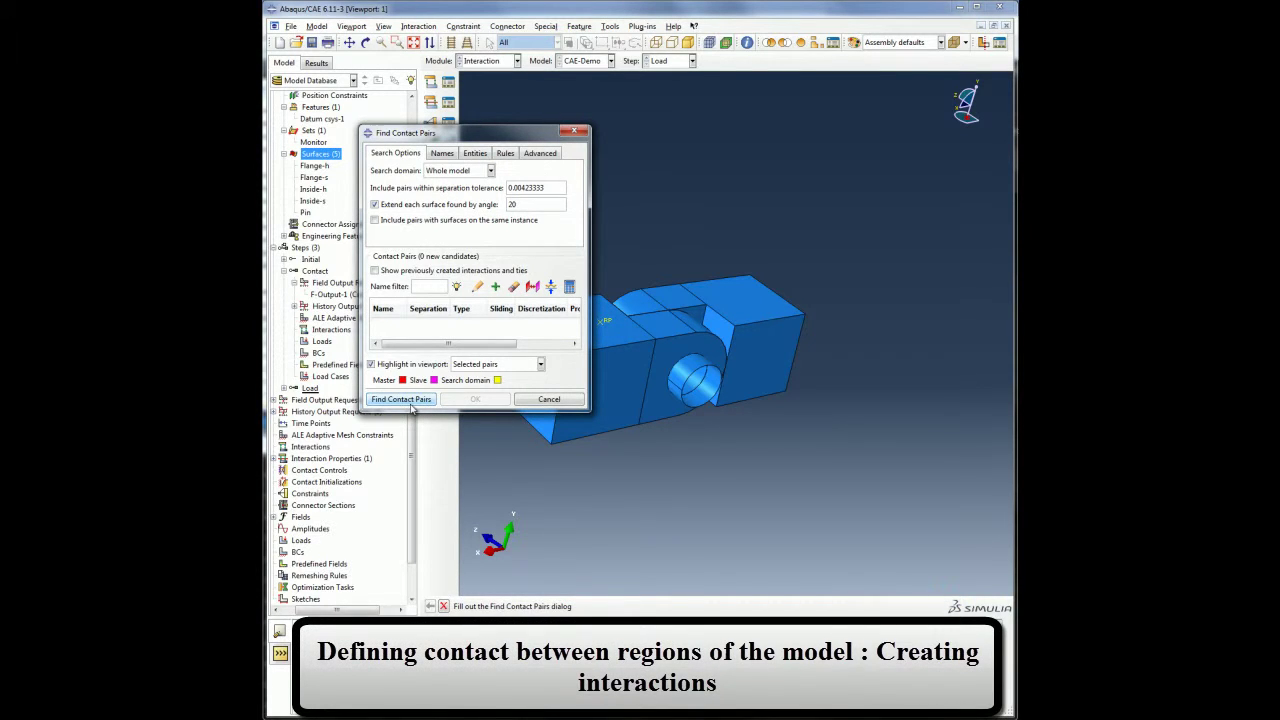
Search the model for contact pairs and review each of the five candidate pairs.
click(410, 403)
drag(582, 406, 857, 537)
drag(680, 108, 429, 203)
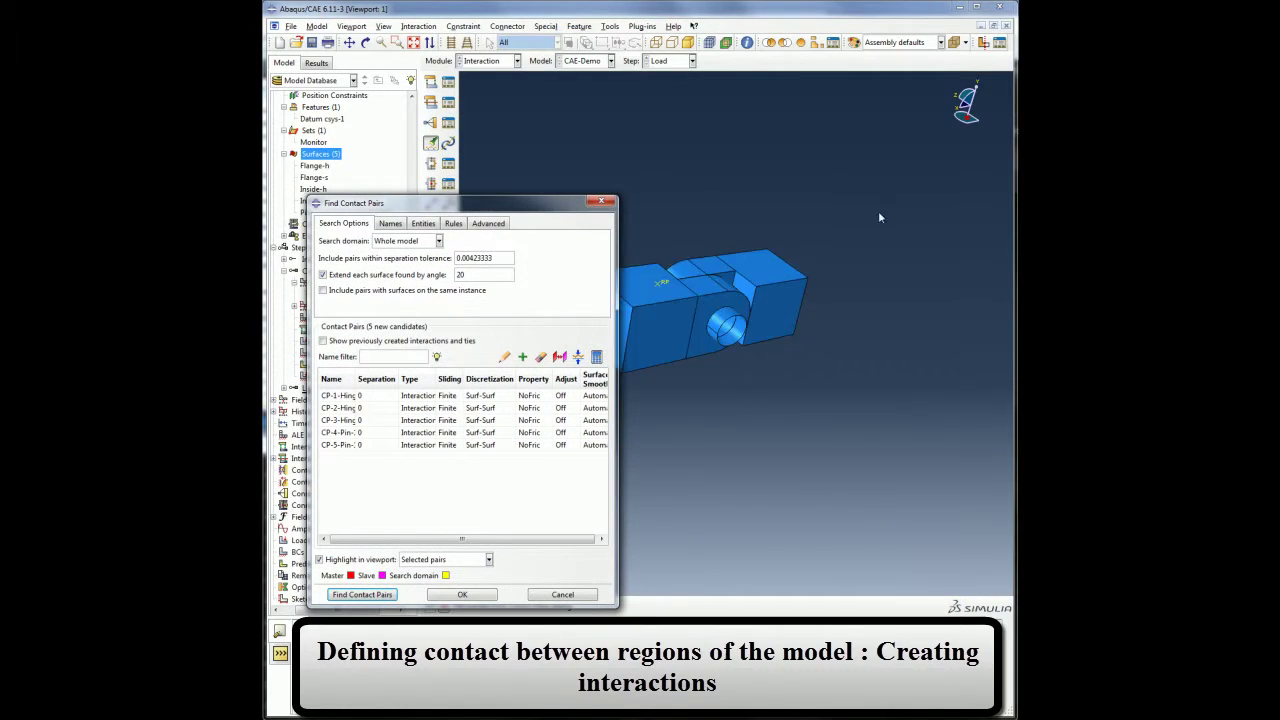
click(340, 397)
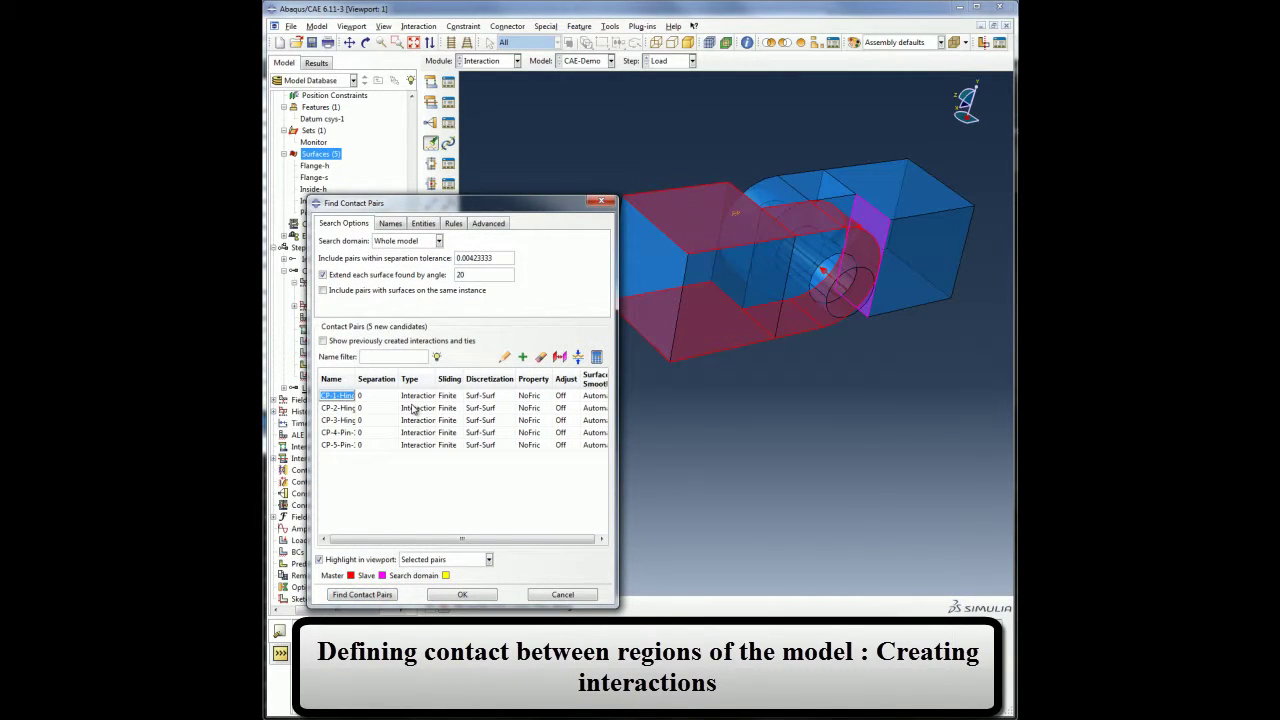
click(346, 409)
click(348, 421)
click(343, 432)
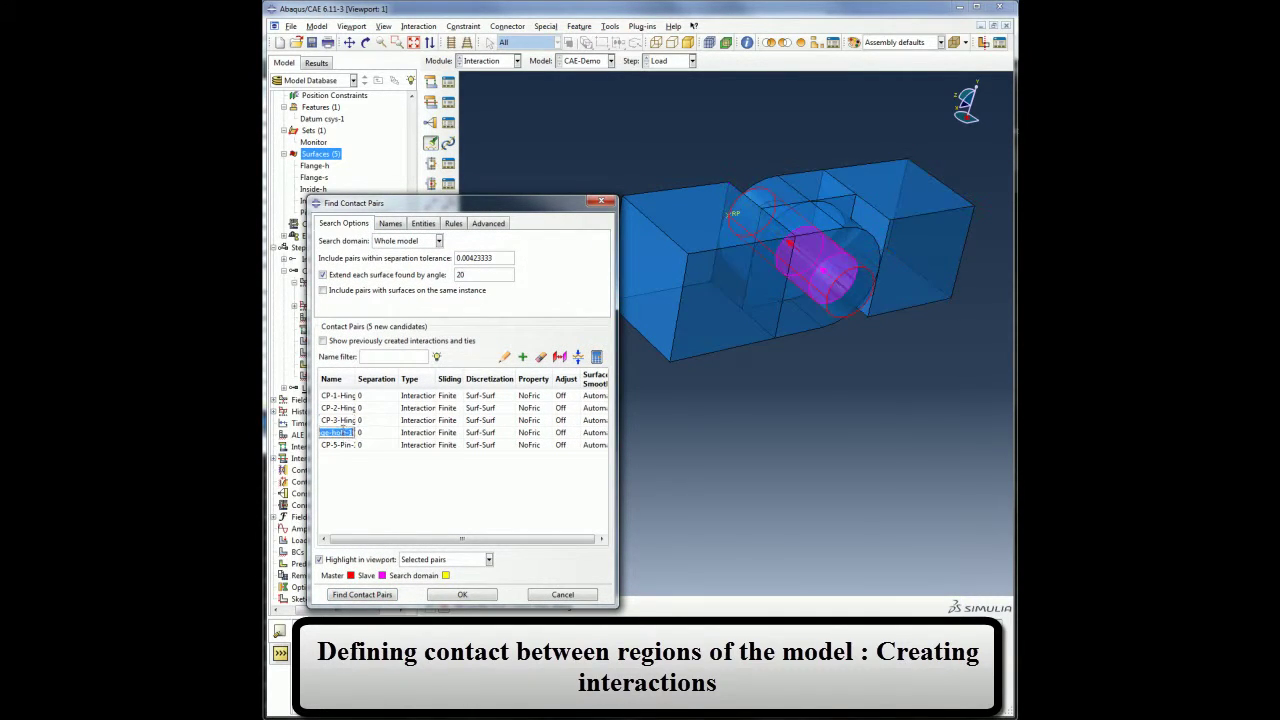
click(346, 445)
click(344, 397)
Discard two unwanted candidates and rename the remaining pairs Flanges, HingePin-hole and HingePin-Flange.
right_click(410, 399)
click(420, 452)
click(408, 410)
click(428, 481)
double_click(347, 397)
drag(618, 412, 728, 418)
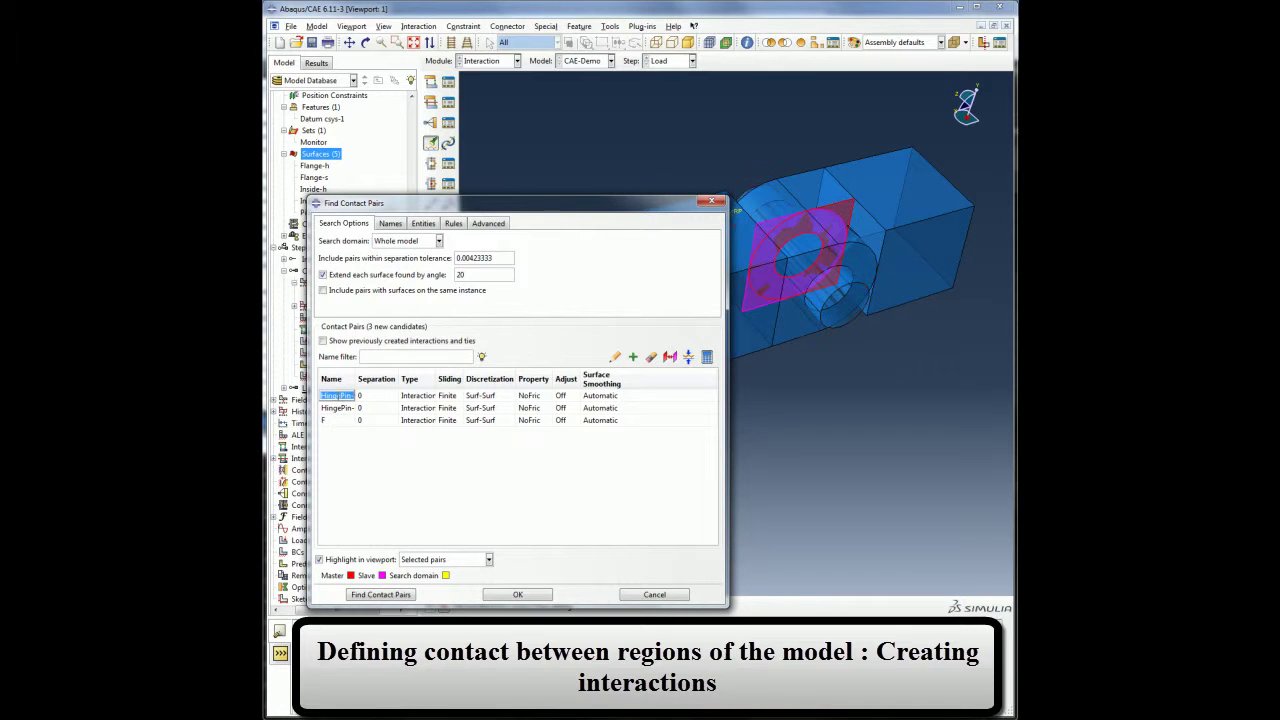
text(Flanges)
double_click(338, 408)
double_click(340, 420)
text(Pin-Flange)
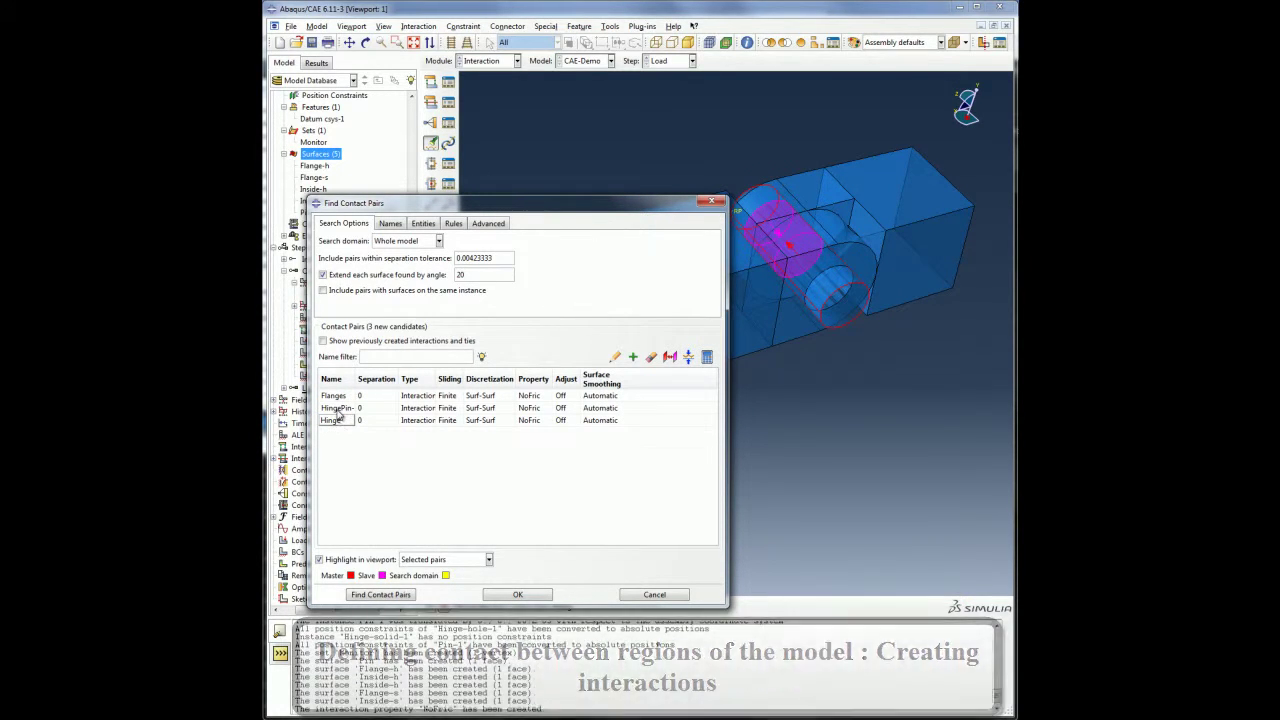
click(372, 421)
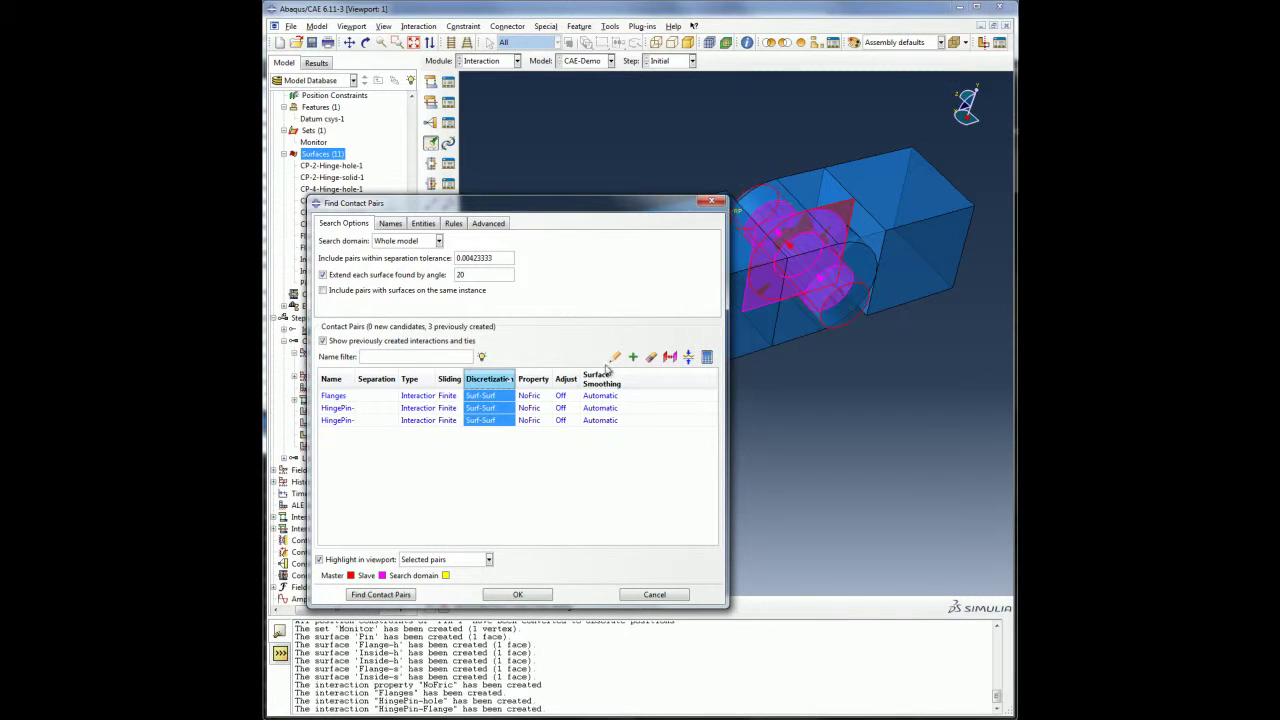
Set all pairs to node-to-surface discretization, create them, and switch to the Load module.
click(614, 357)
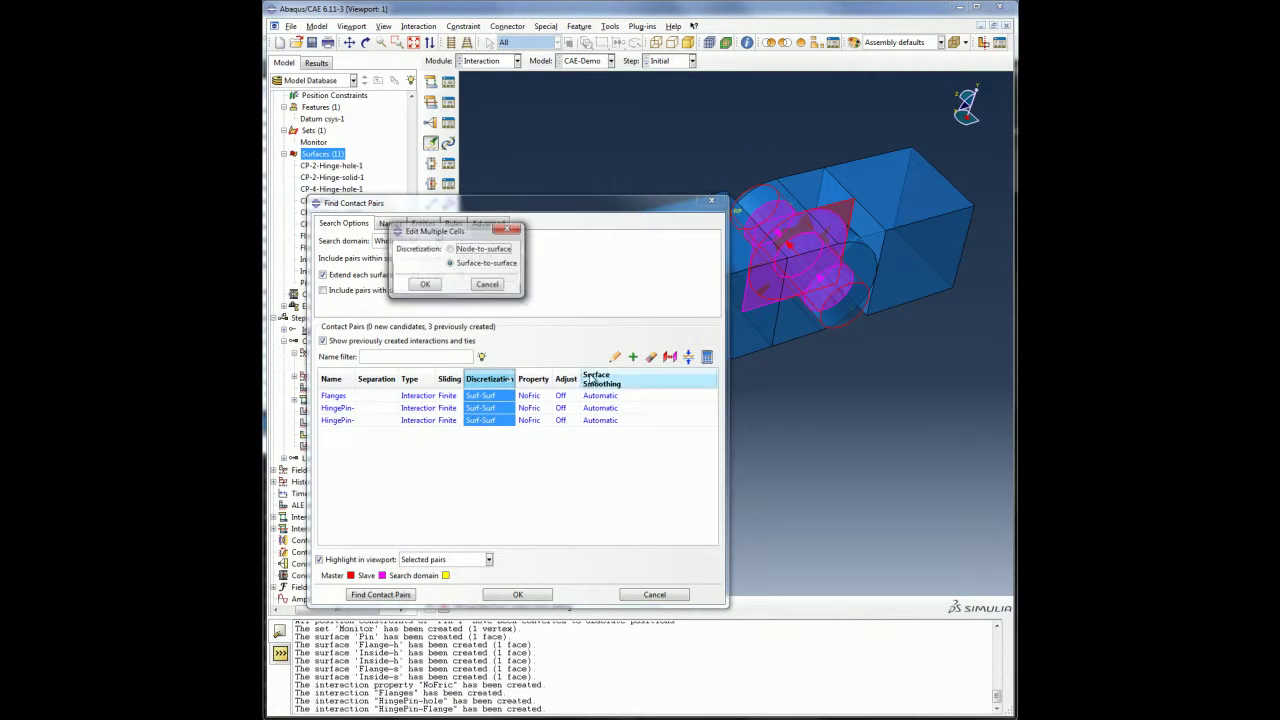
click(424, 285)
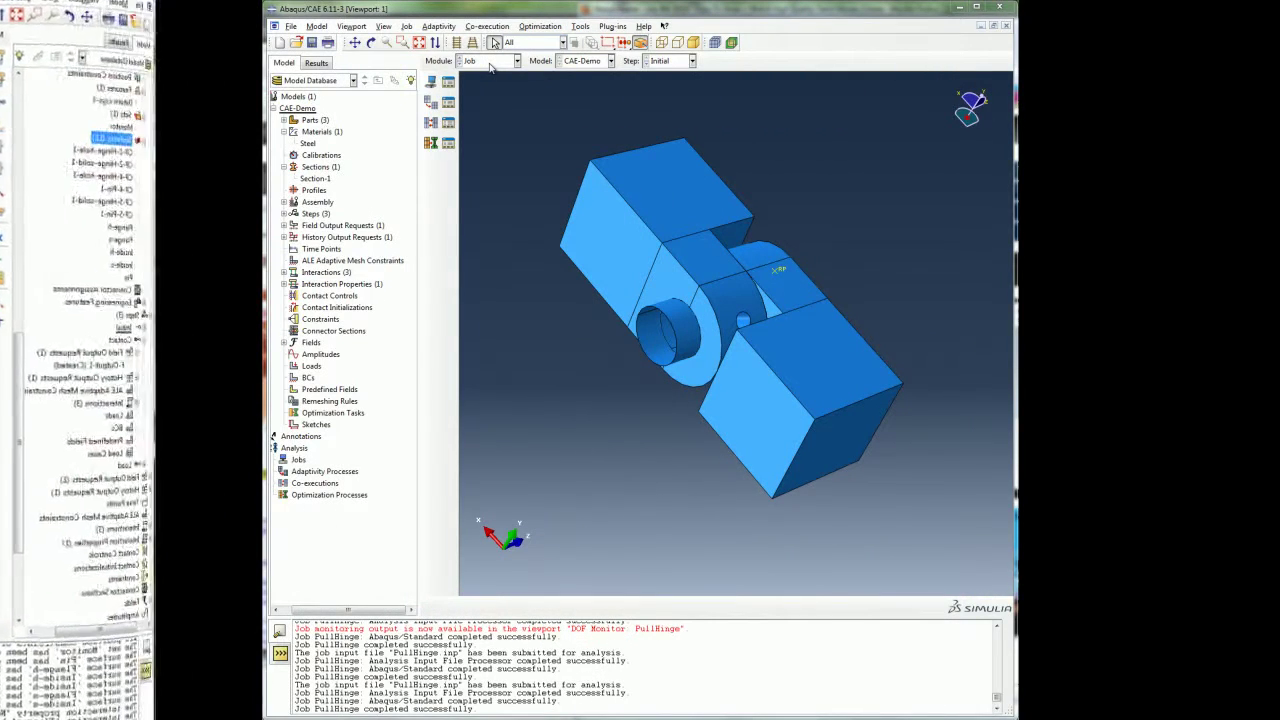
click(500, 61)
click(484, 121)
click(500, 61)
Start a Displacement/Rotation boundary condition named Fixed in the Initial step.
click(474, 133)
click(431, 26)
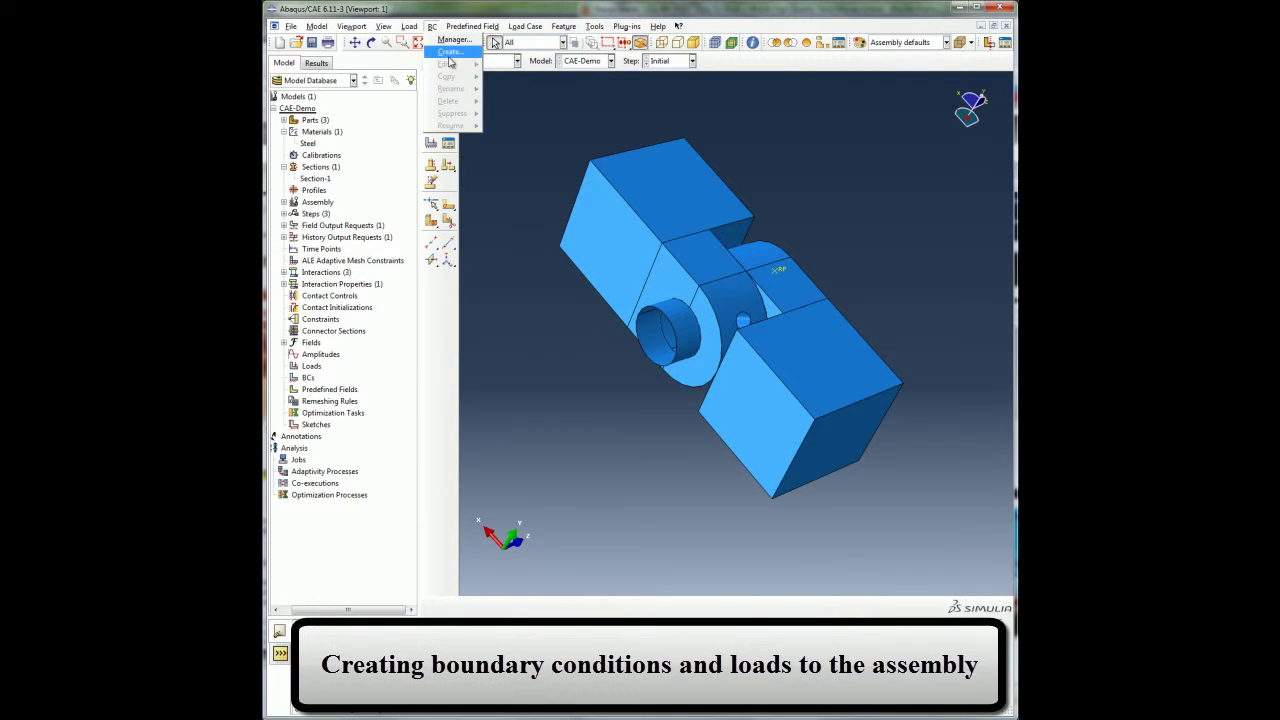
click(445, 46)
click(551, 292)
click(551, 294)
click(538, 462)
Apply Fixed to the block's end face, restraining U1, U2 and U3.
click(371, 42)
drag(700, 420, 617, 368)
key(Escape)
click(599, 311)
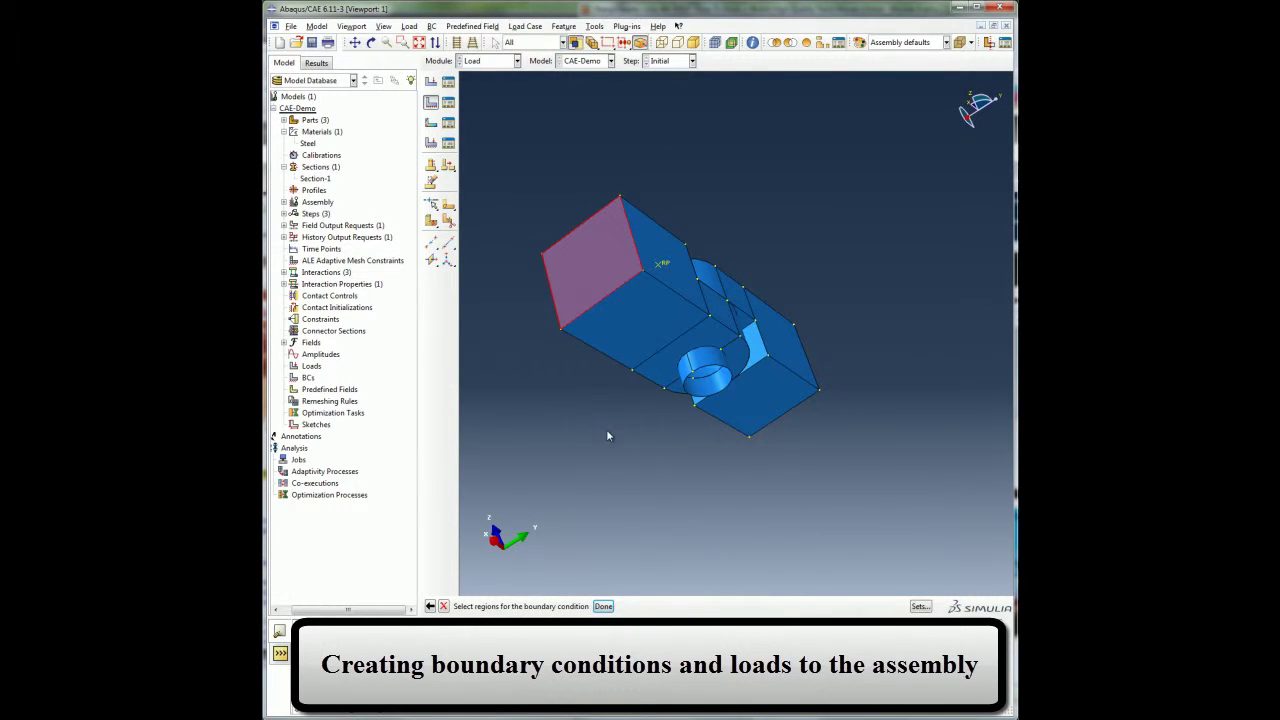
middle_click(600, 428)
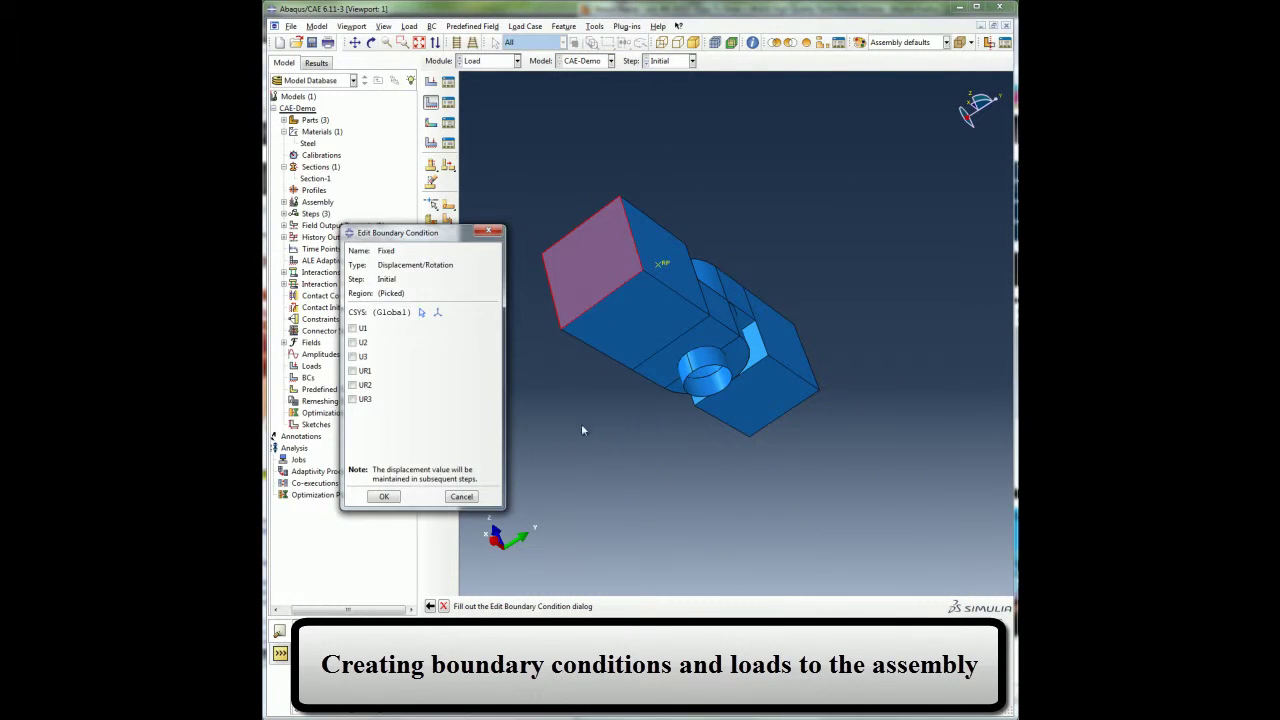
click(386, 497)
Show all boundary conditions in the Boundary Condition Manager.
click(431, 26)
click(442, 63)
drag(443, 300, 538, 277)
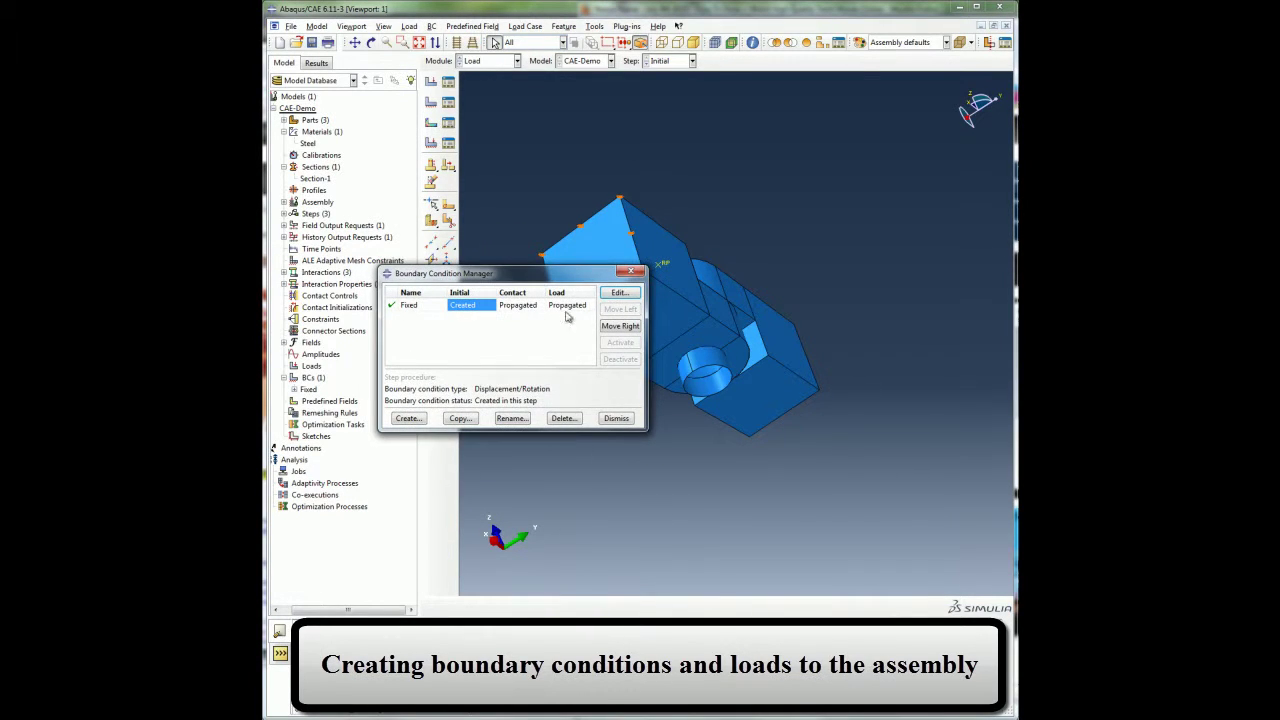
Create a No-Slip boundary condition in the Initial step on the region inside the hinge hole.
click(408, 418)
text(No-Slip)
click(550, 288)
click(550, 300)
click(538, 463)
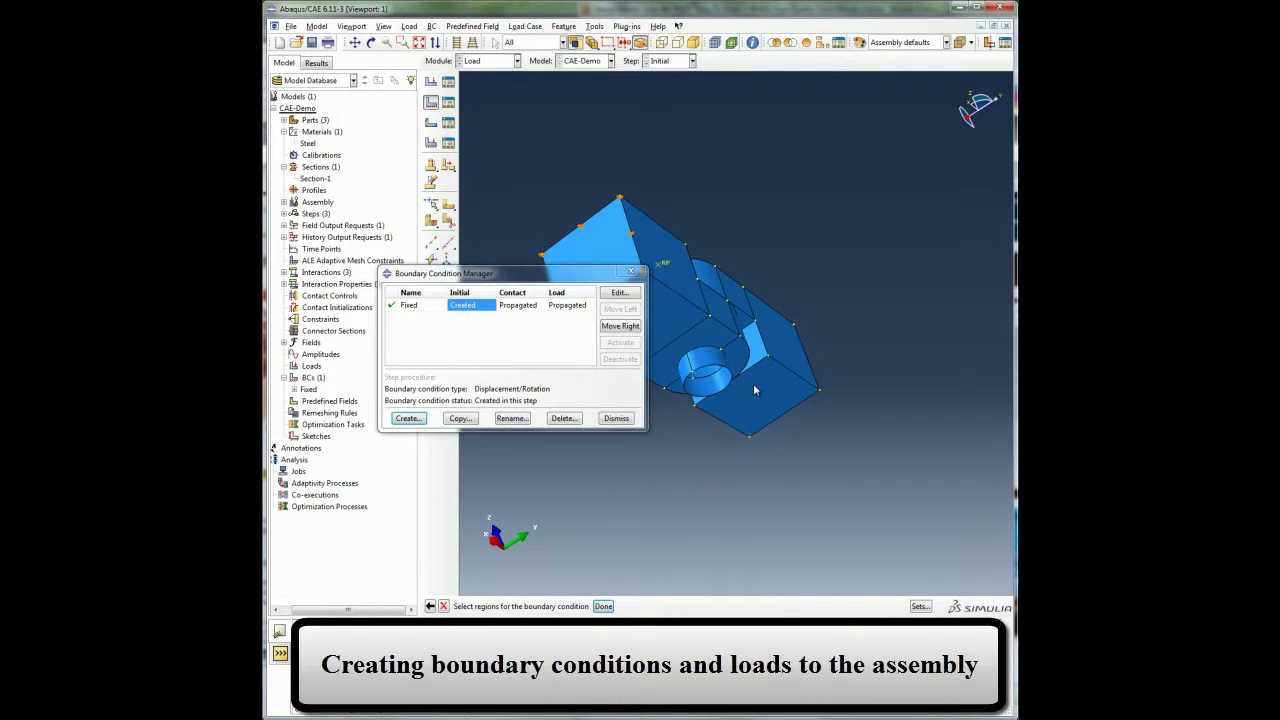
click(371, 42)
drag(720, 330, 789, 355)
scroll(737, 368, down, 5)
key(Escape)
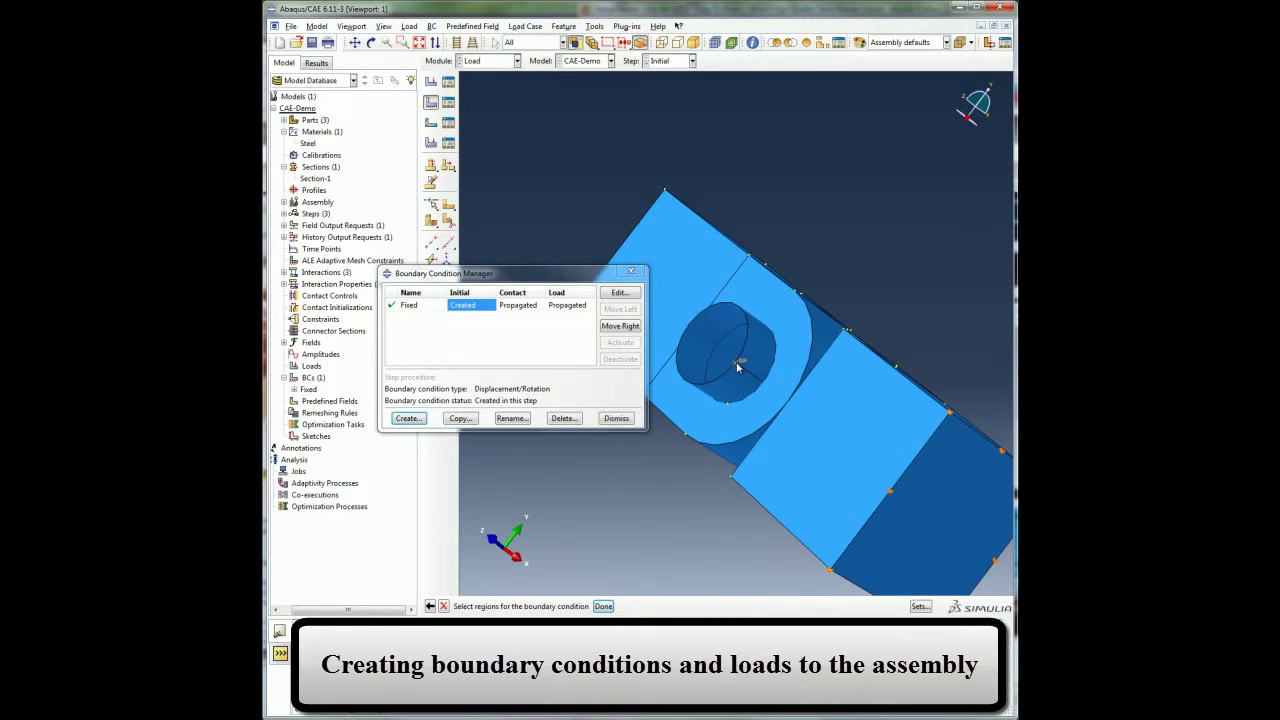
click(737, 368)
click(603, 606)
Constrain all six degrees of freedom, U1 through UR3, and save No-Slip.
click(353, 328)
click(362, 342)
click(362, 356)
click(362, 370)
click(362, 384)
click(362, 398)
click(383, 496)
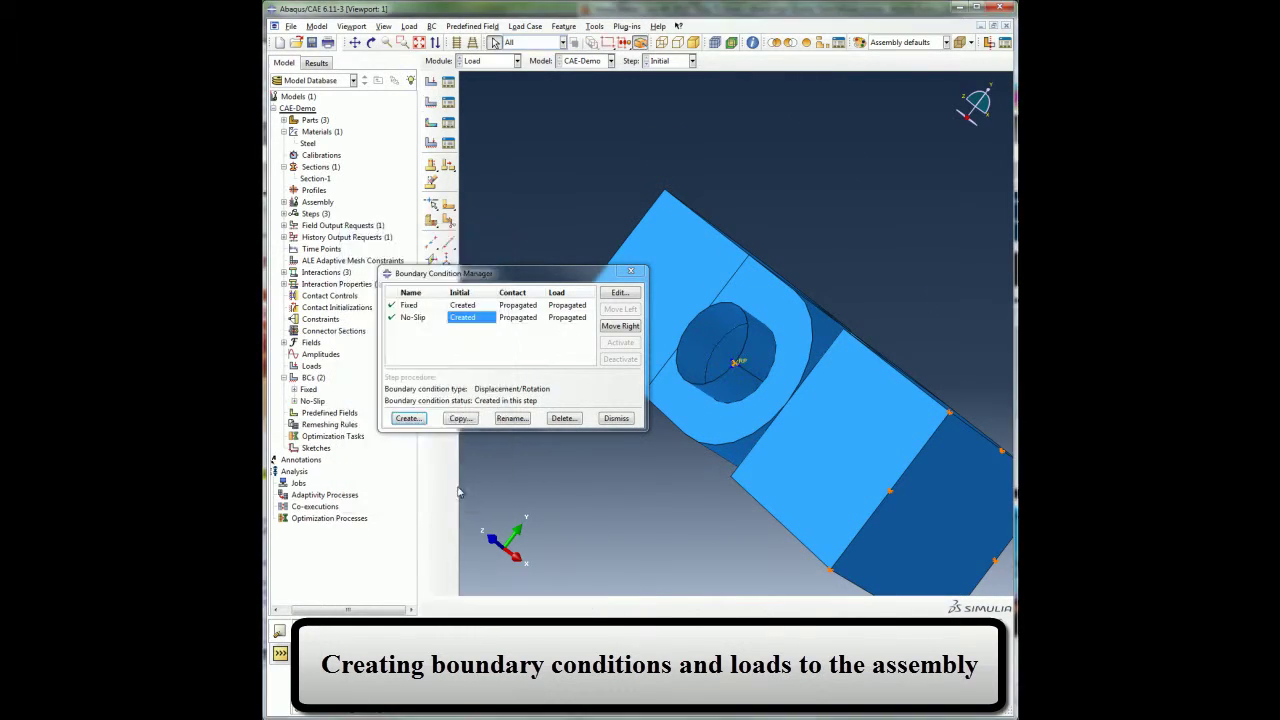
Release U1 for No-Slip in the Load step.
click(567, 317)
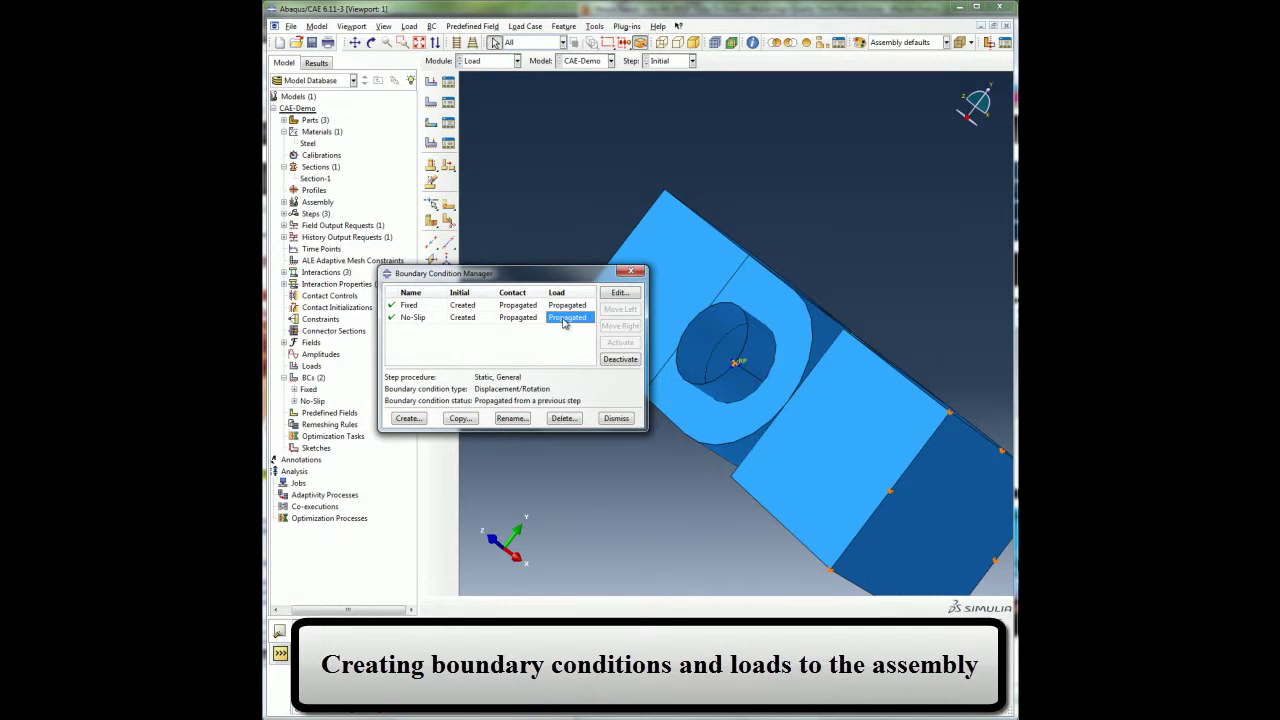
click(618, 292)
click(360, 361)
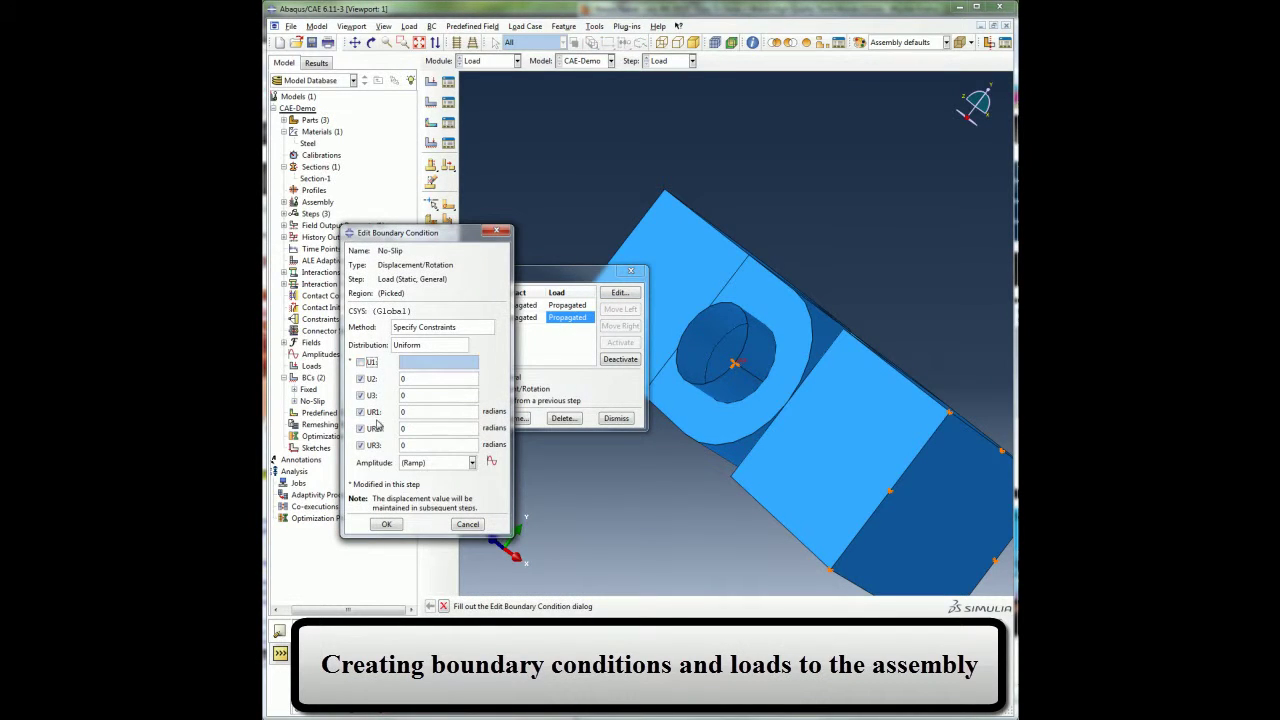
click(360, 428)
click(386, 524)
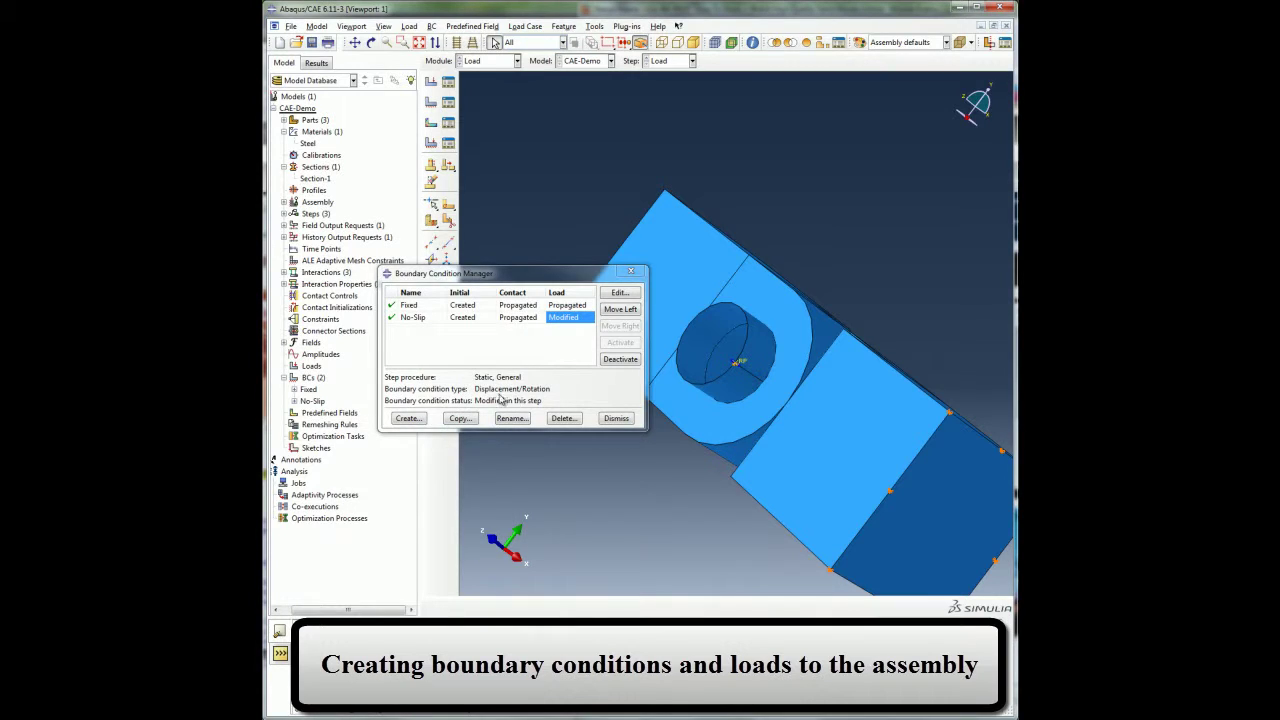
Create a Constraint boundary condition in the Initial step on the Monitor set.
click(415, 419)
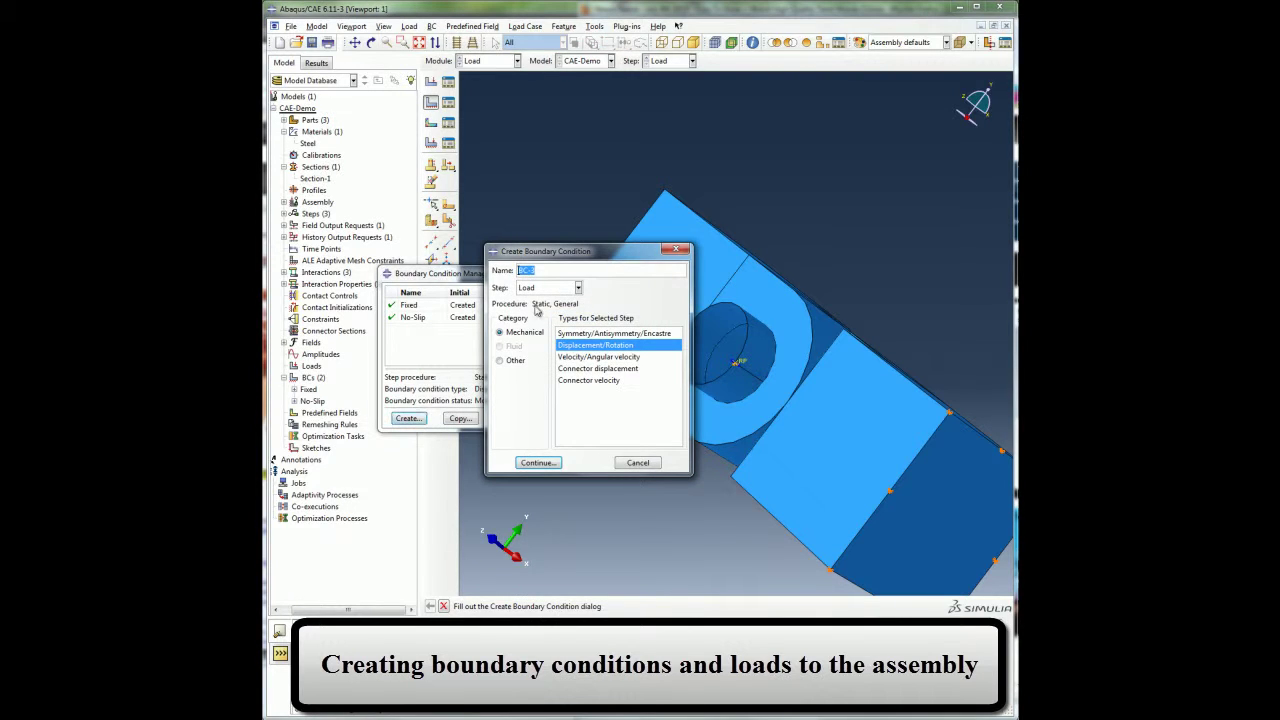
text(Constraint)
click(548, 287)
click(541, 306)
click(538, 462)
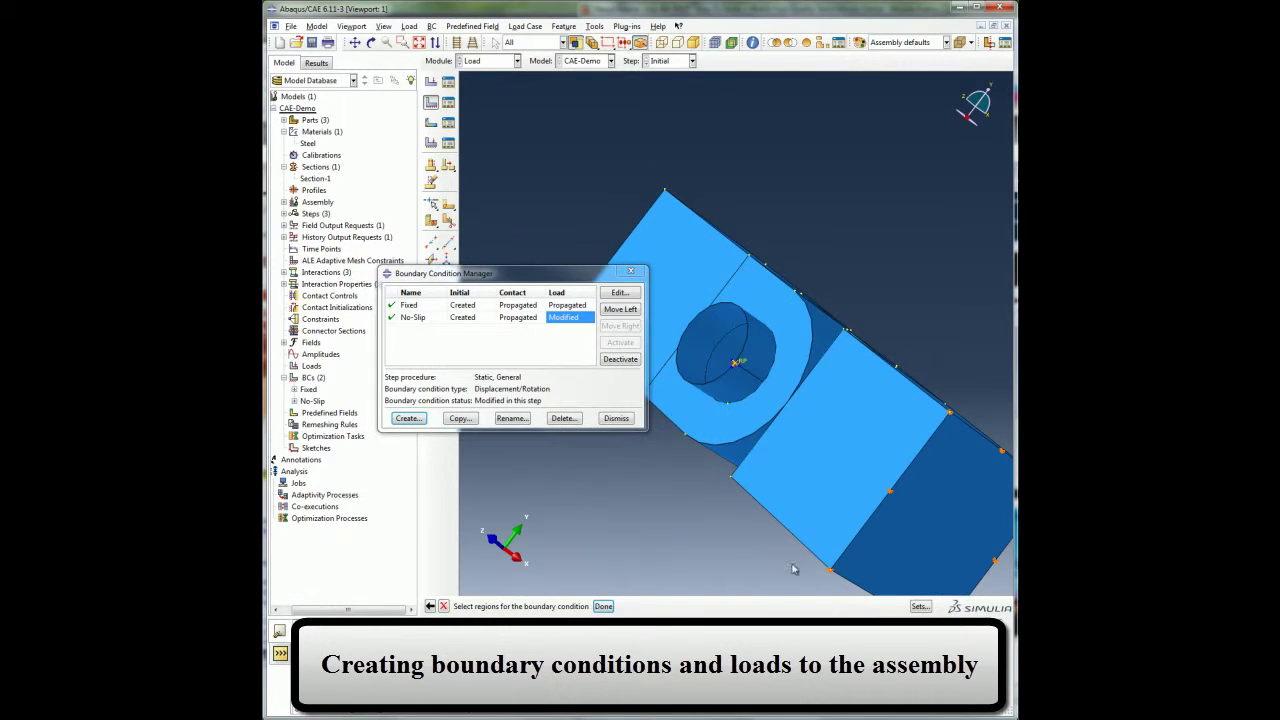
click(915, 606)
click(352, 368)
ctrl+alt+drag(760, 330, 771, 368)
click(408, 447)
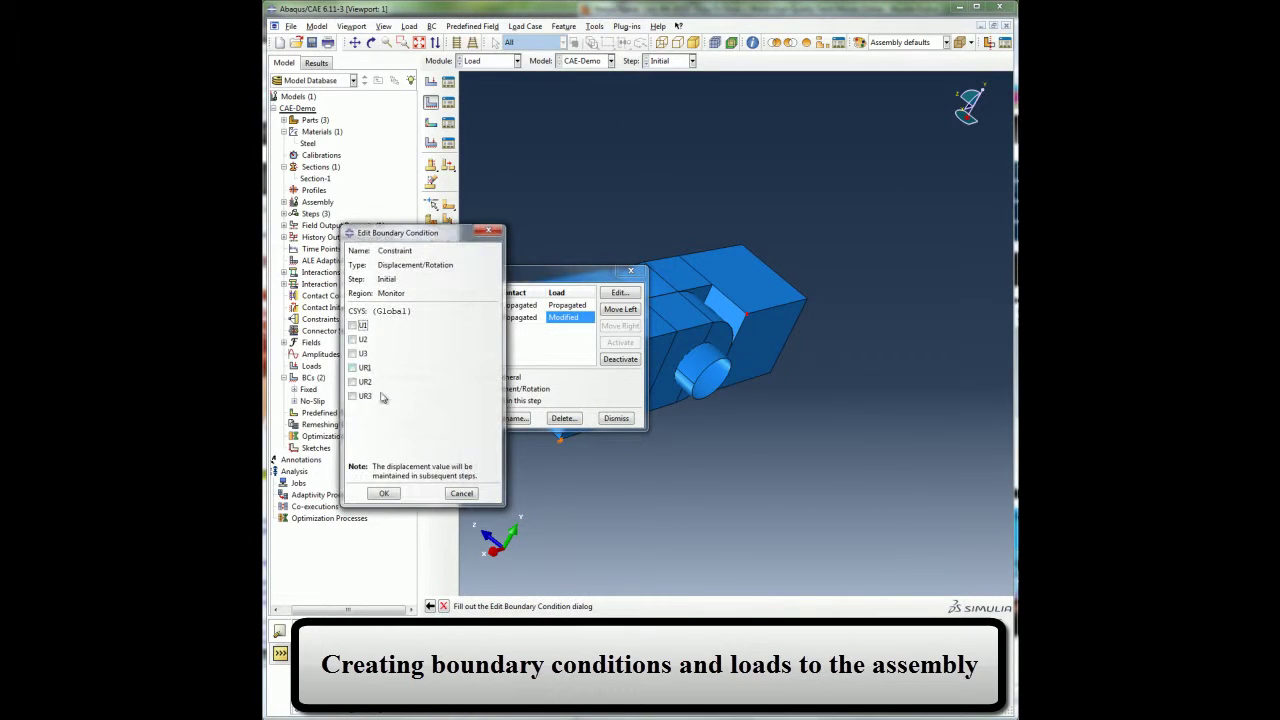
Constrain U1 through UR3 and save the Constraint condition.
click(357, 325)
click(357, 339)
click(357, 353)
click(357, 367)
click(357, 381)
click(357, 395)
click(384, 493)
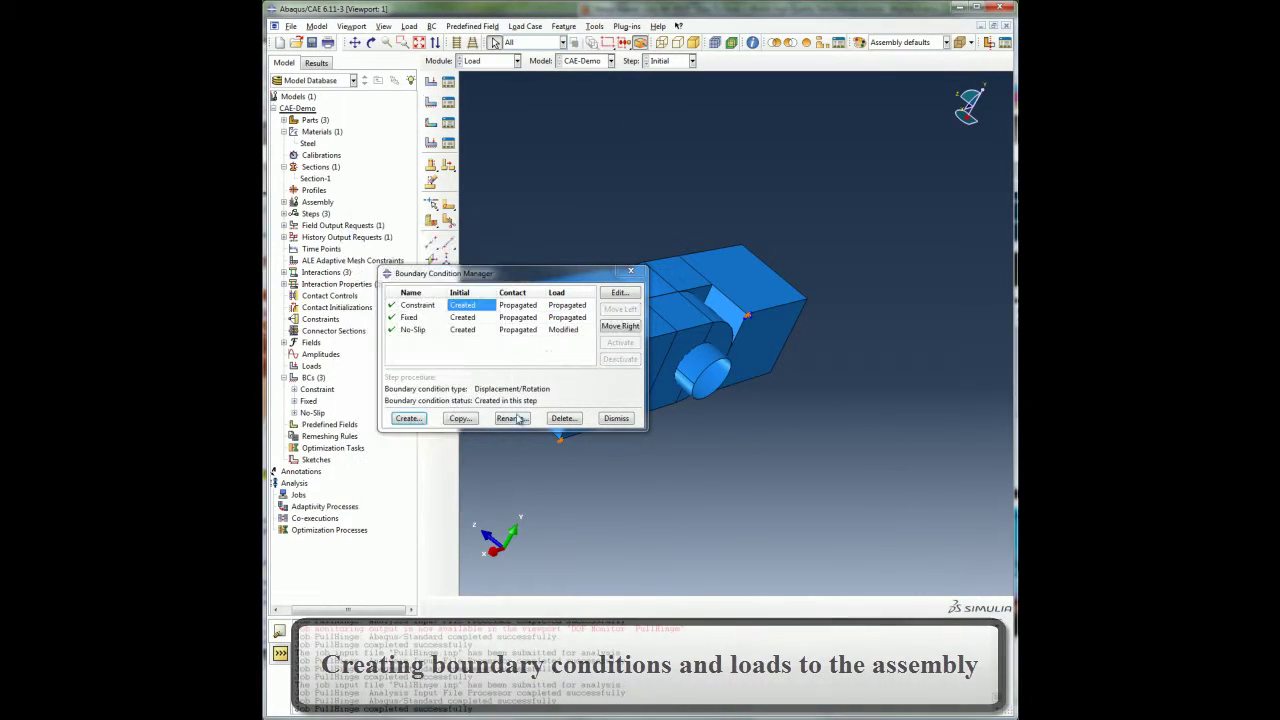
Release U1 for Constraint in the Load step and close the boundary condition list.
click(585, 306)
double_click(585, 306)
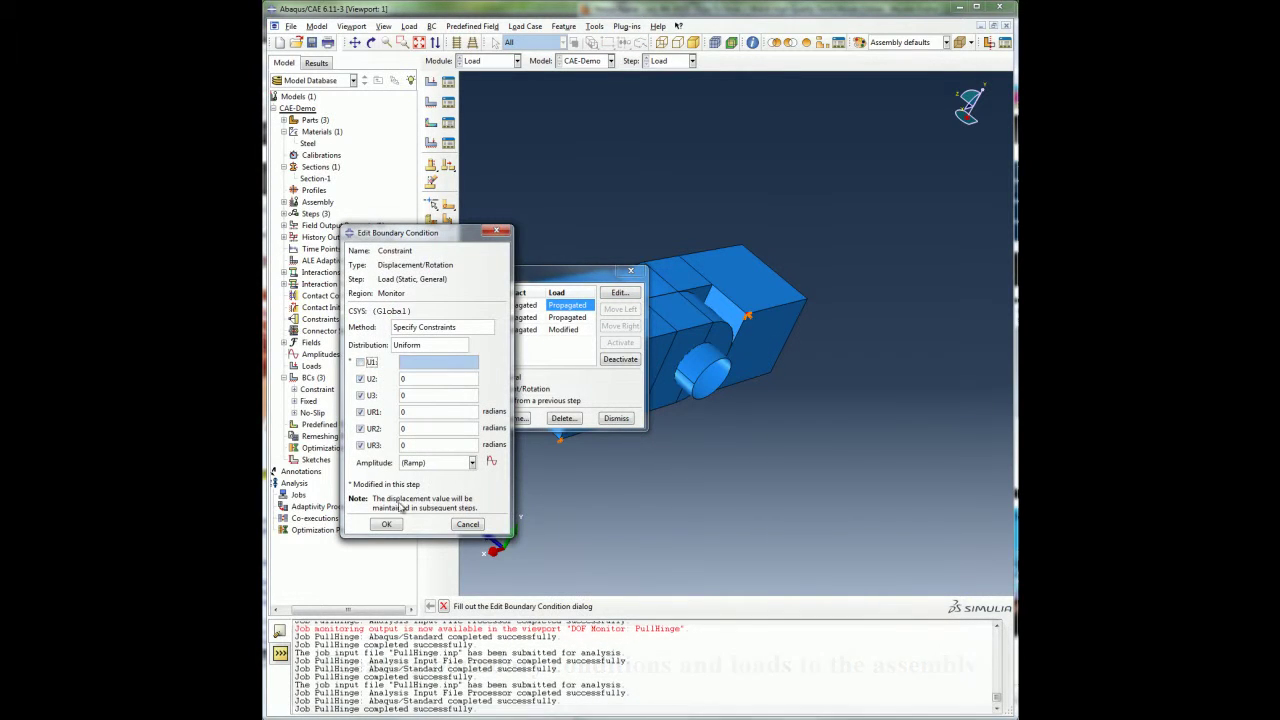
click(400, 521)
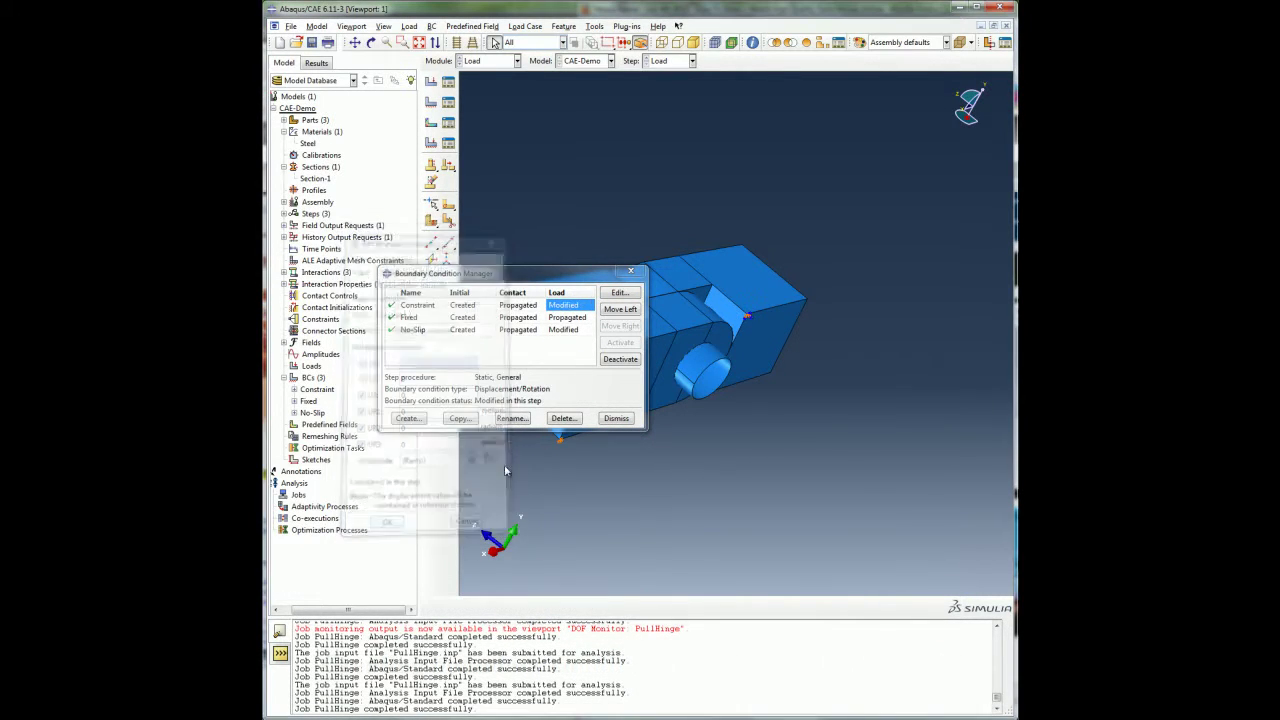
click(613, 418)
Create a load named Pressure in the Load step on the opposite block's far end face.
click(409, 26)
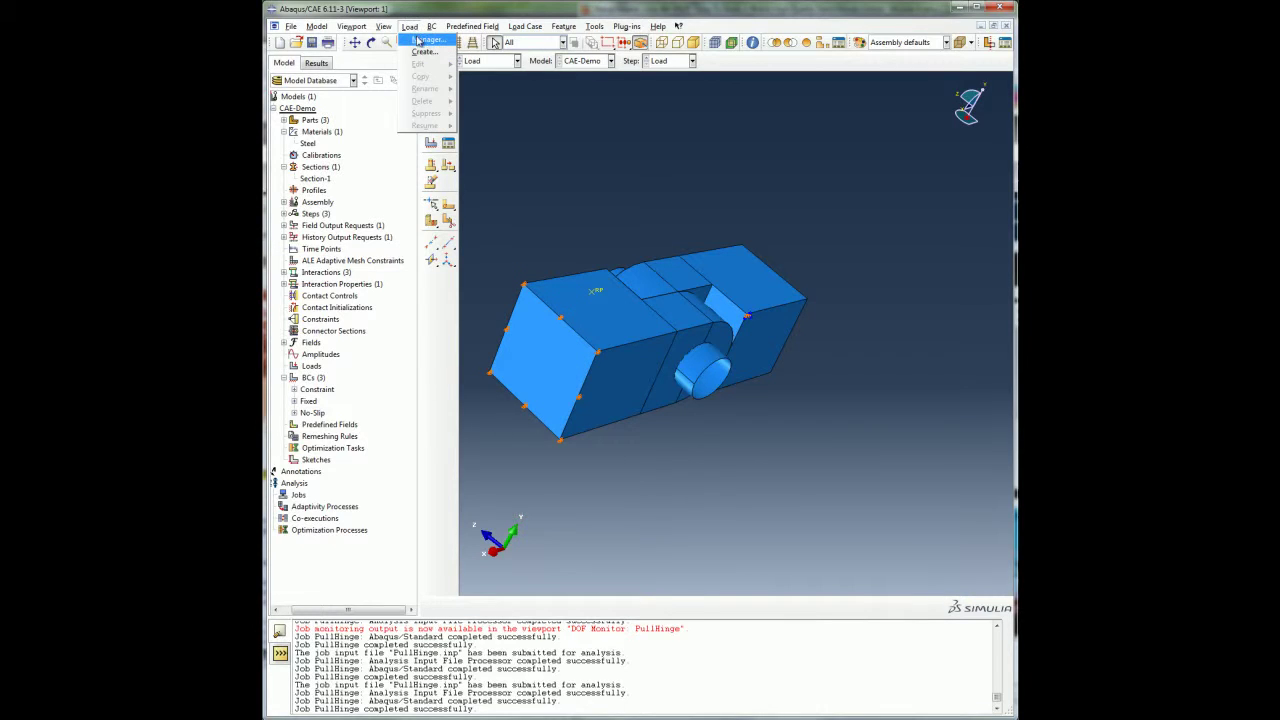
click(425, 43)
text(Pressure)
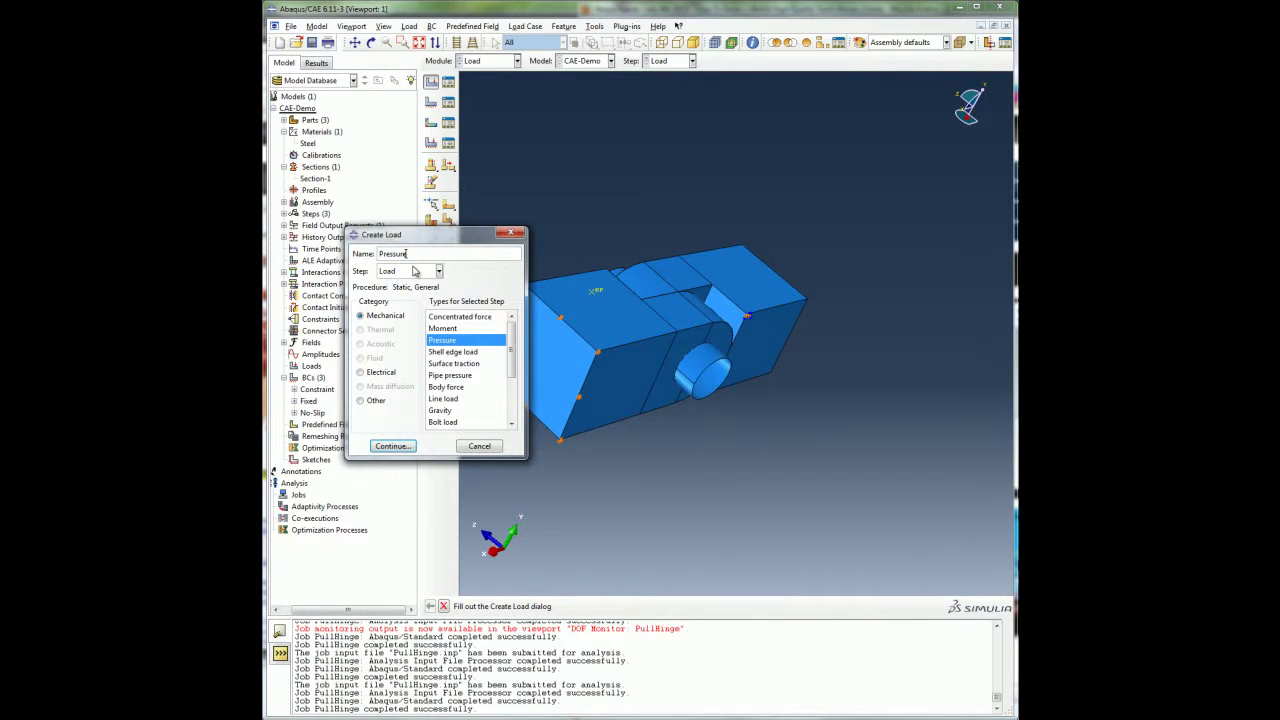
click(393, 446)
click(371, 42)
drag(700, 330, 782, 368)
key(Escape)
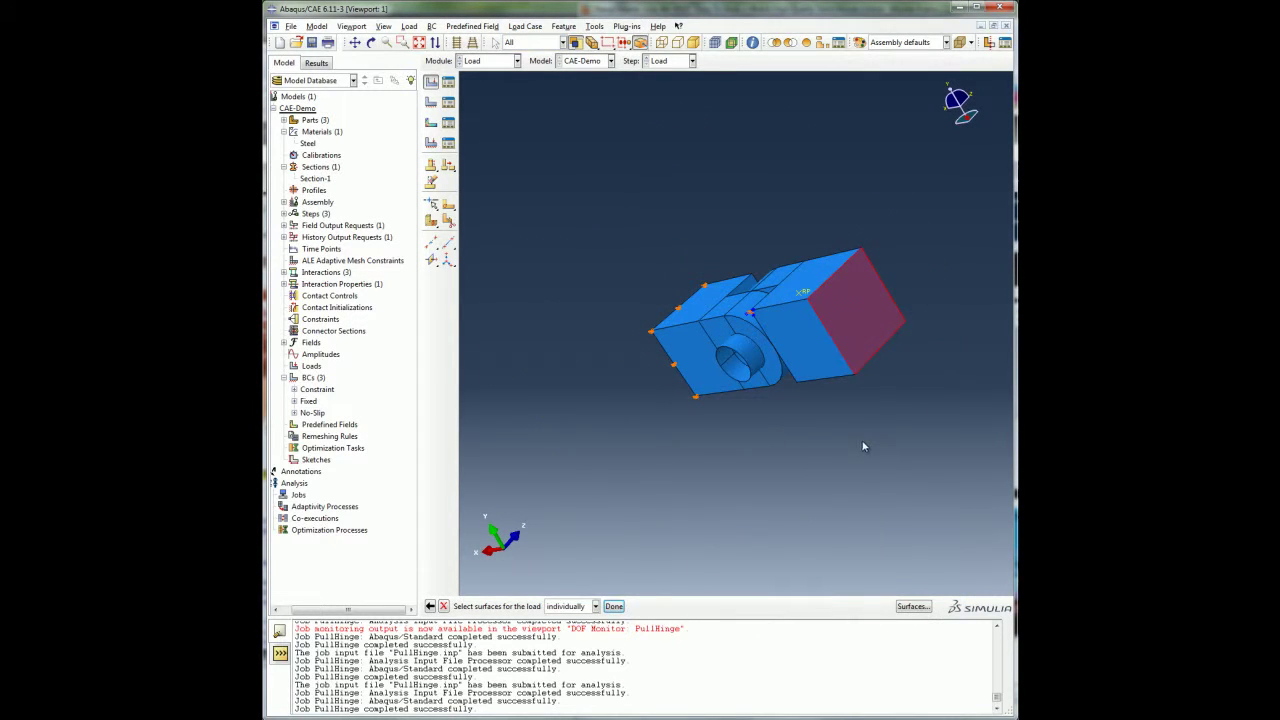
middle_click(864, 446)
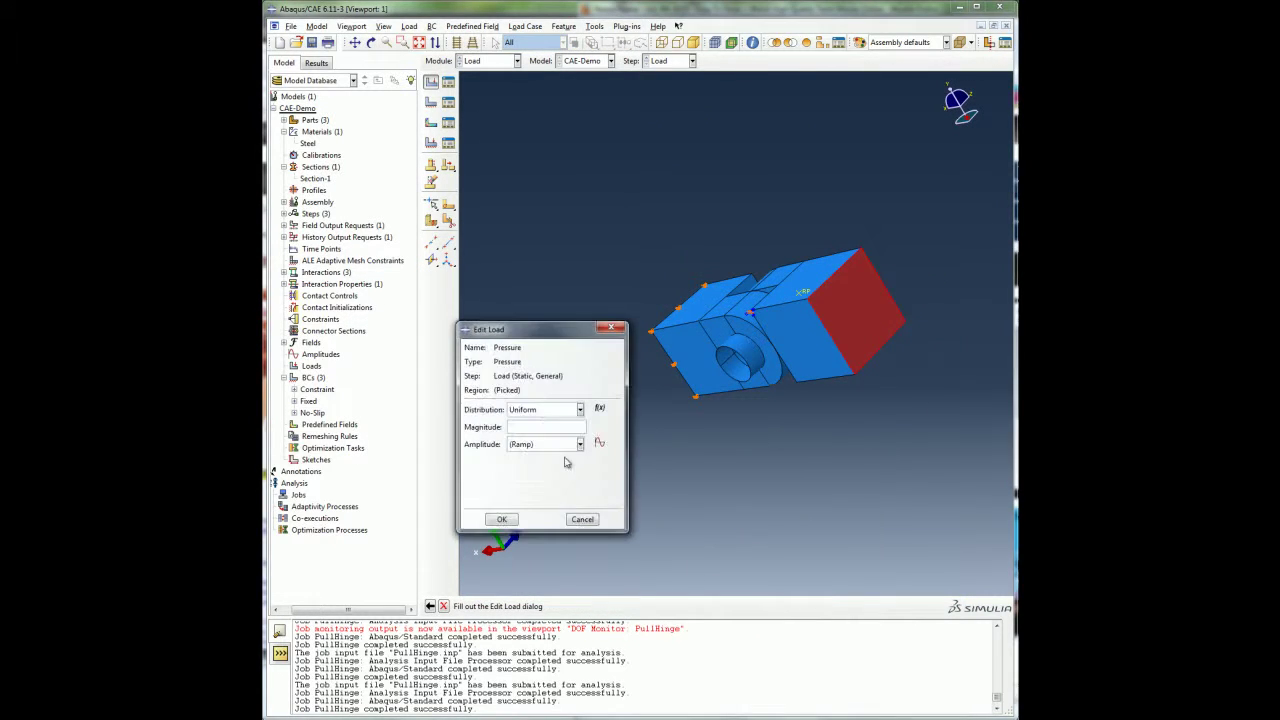
click(501, 519)
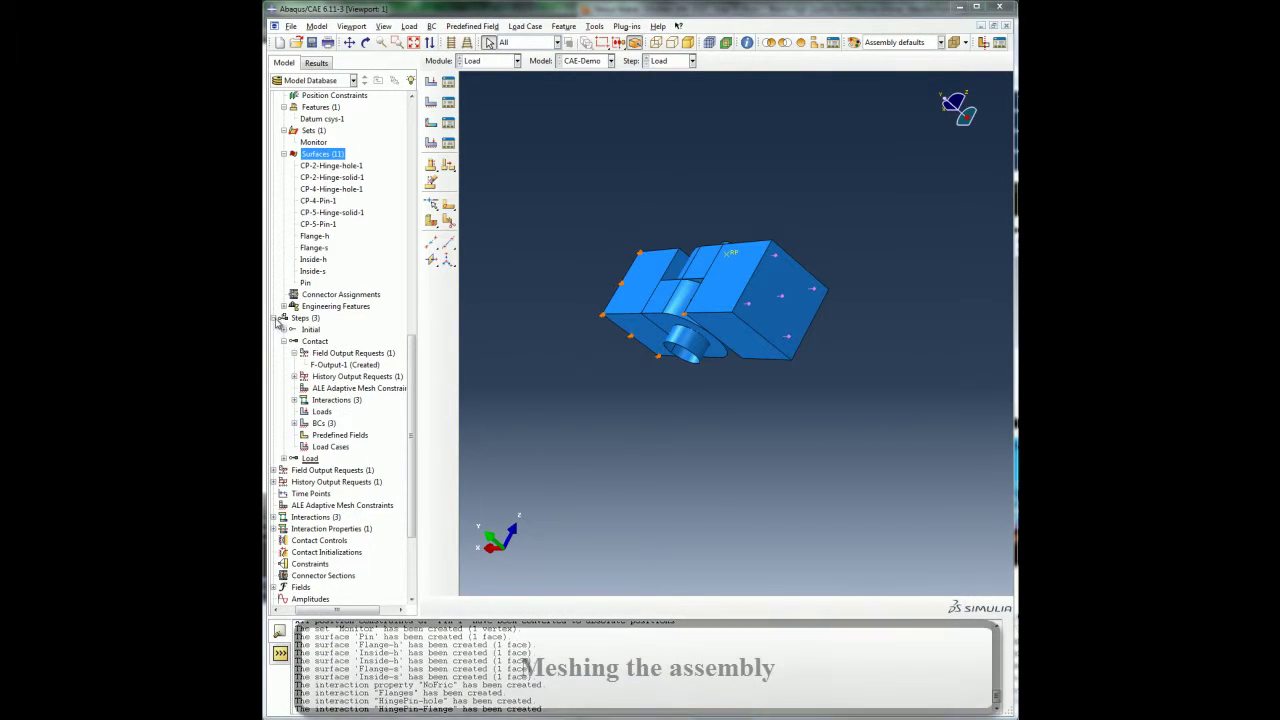
Collapse the Steps, Hinge-hole and Parts tree branches, enter the Mesh module, and display part Hinge-hole.
scroll(330, 350, up, 5)
click(274, 183)
scroll(276, 170, up, 5)
click(285, 133)
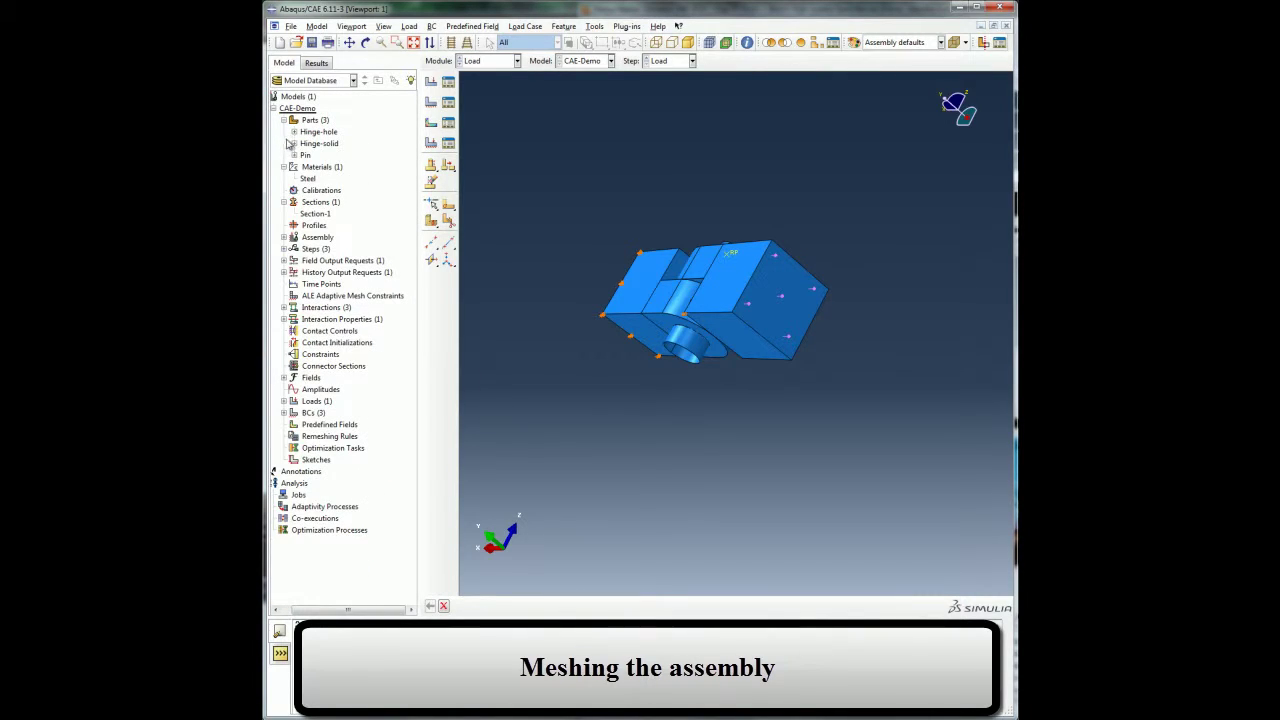
click(285, 120)
click(518, 61)
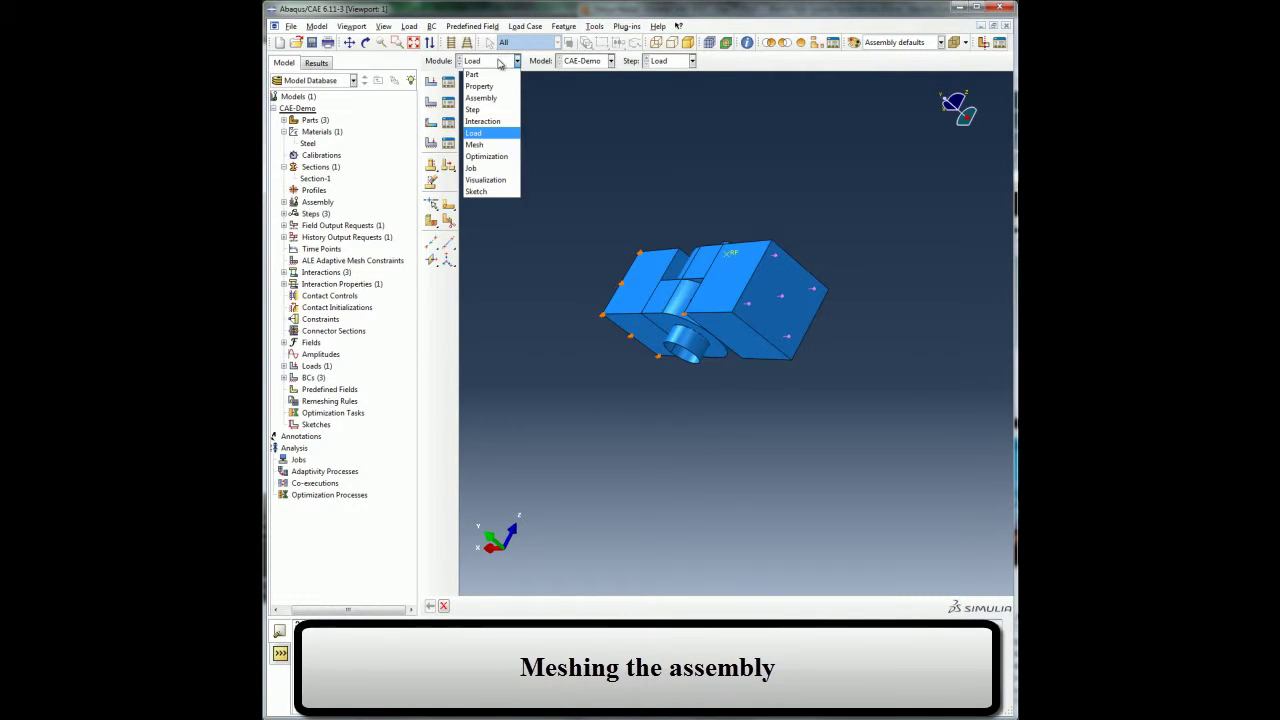
click(492, 146)
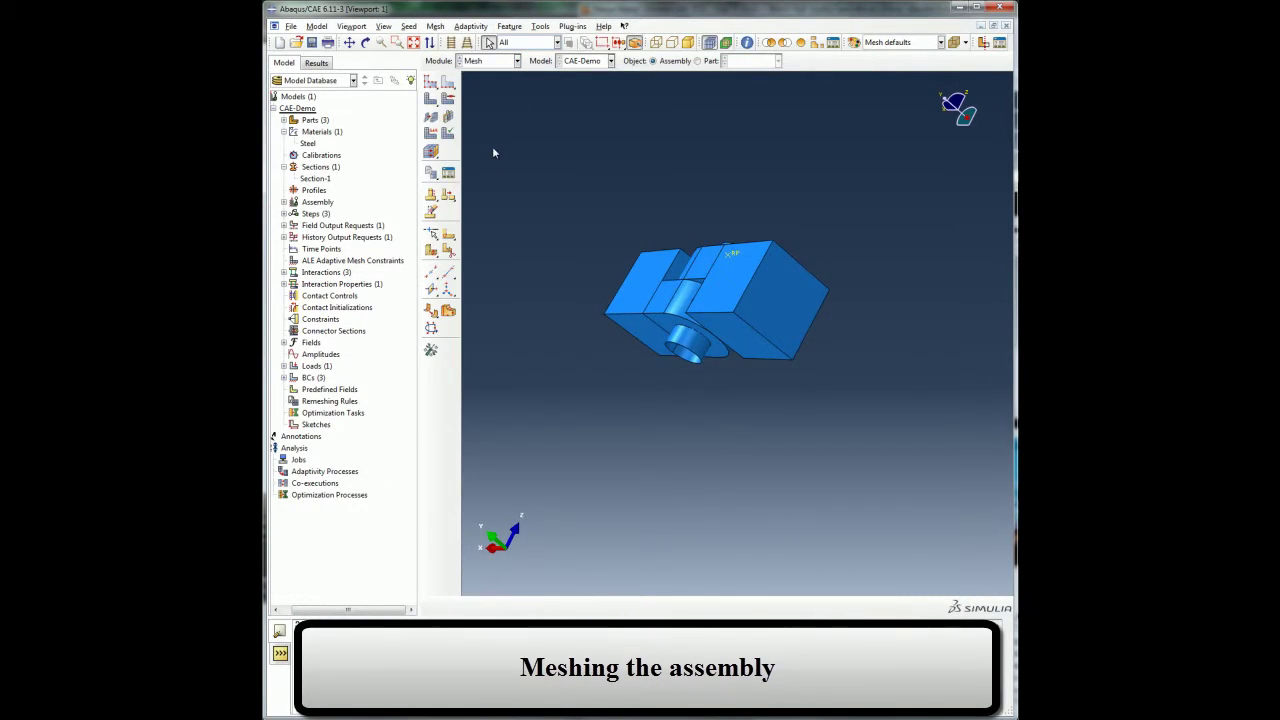
click(697, 61)
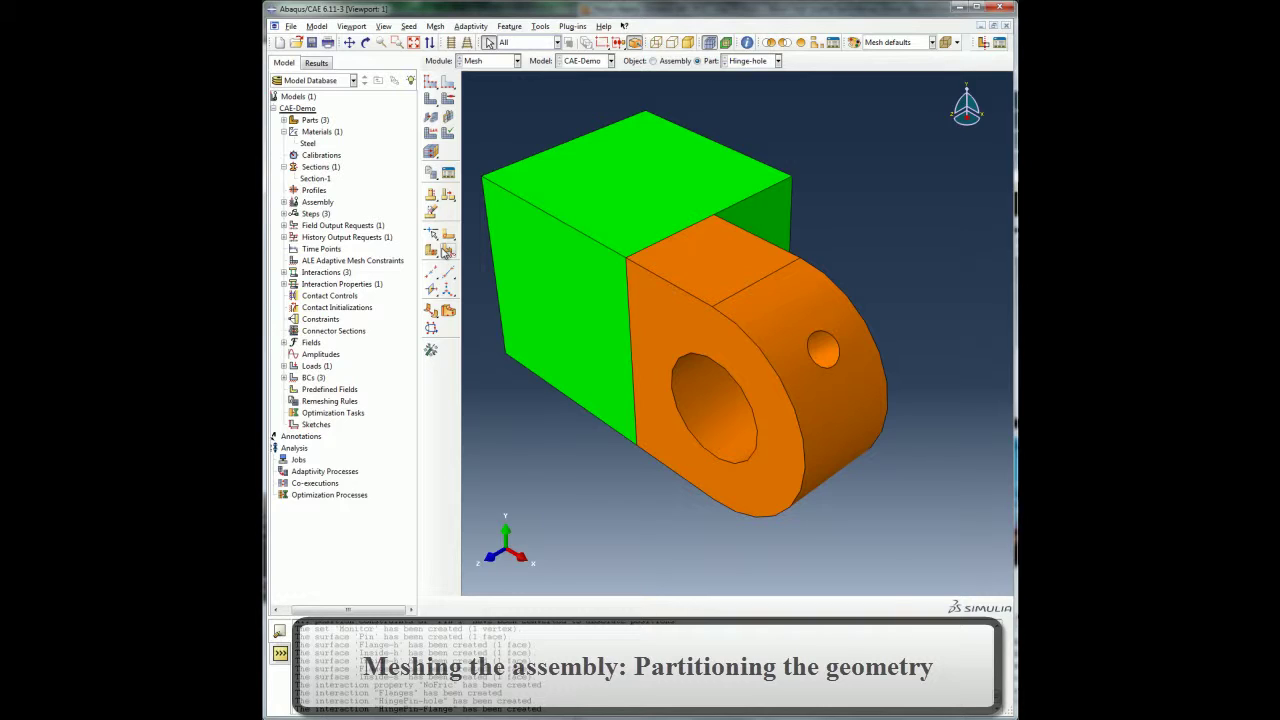
Partition Hinge-hole's orange eyelet cell with a three-point cutting plane, then display Hinge-solid.
drag(446, 252, 452, 256)
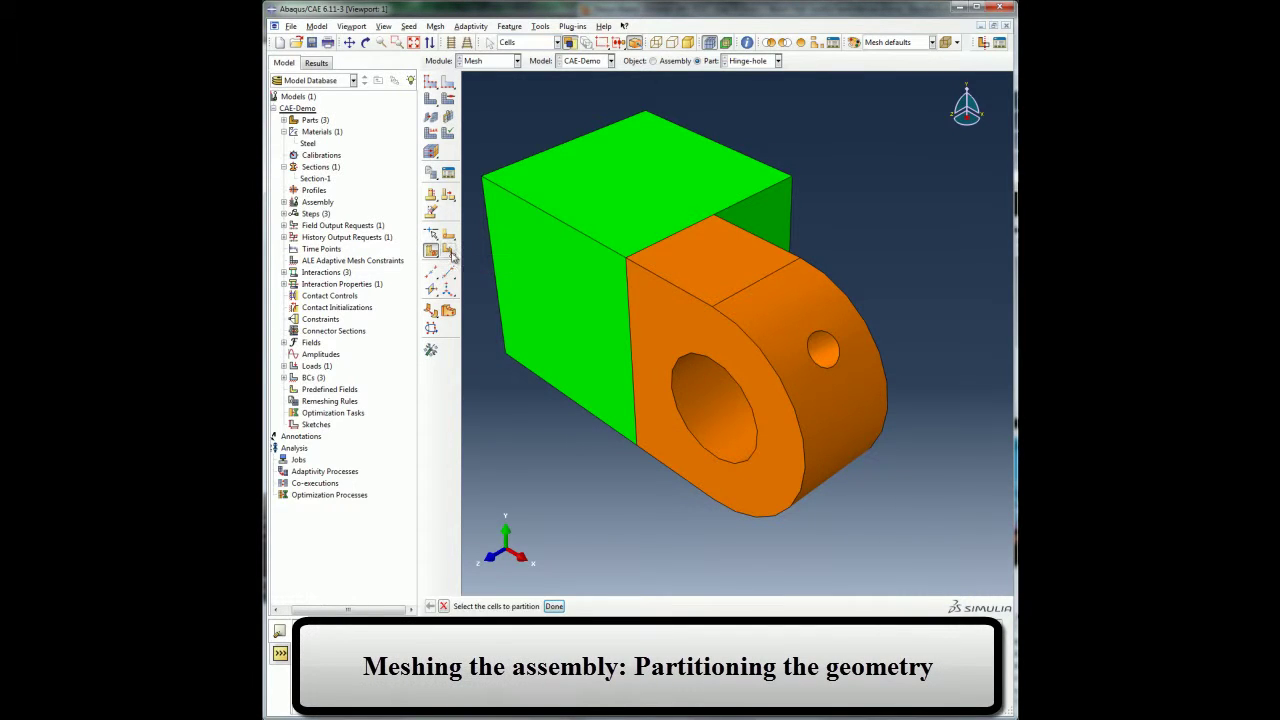
click(722, 330)
middle_click(871, 242)
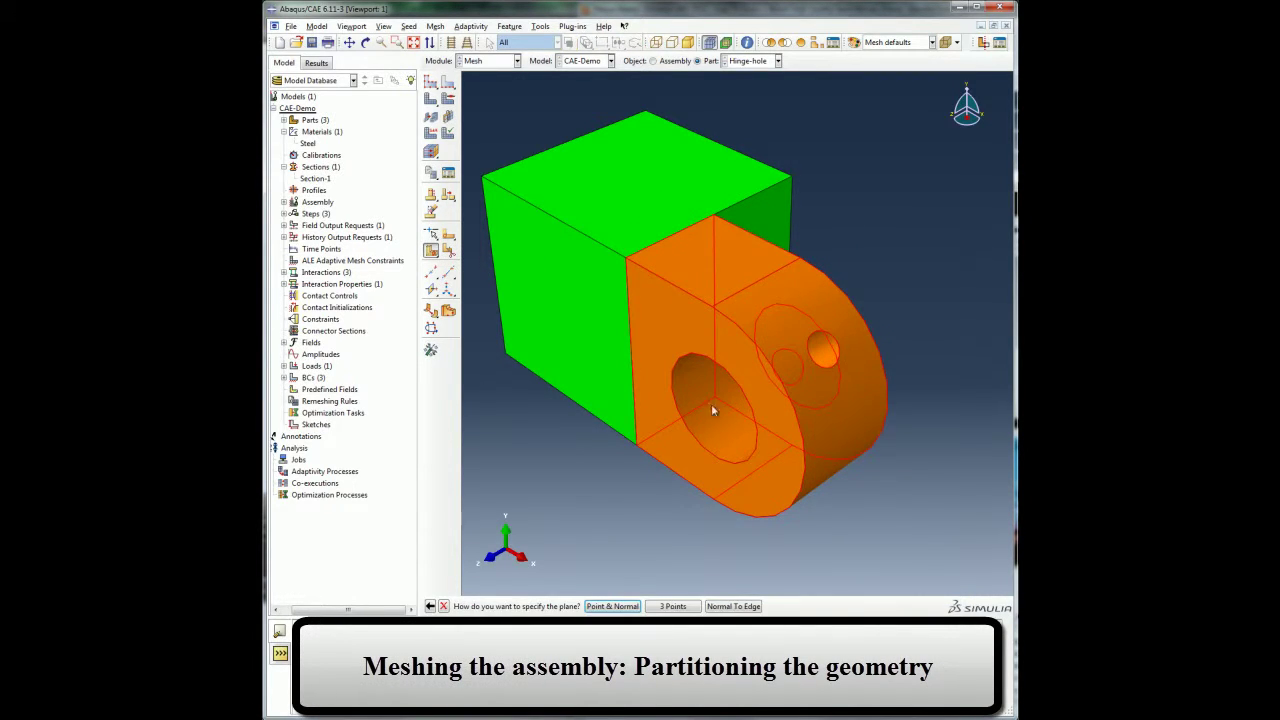
click(672, 606)
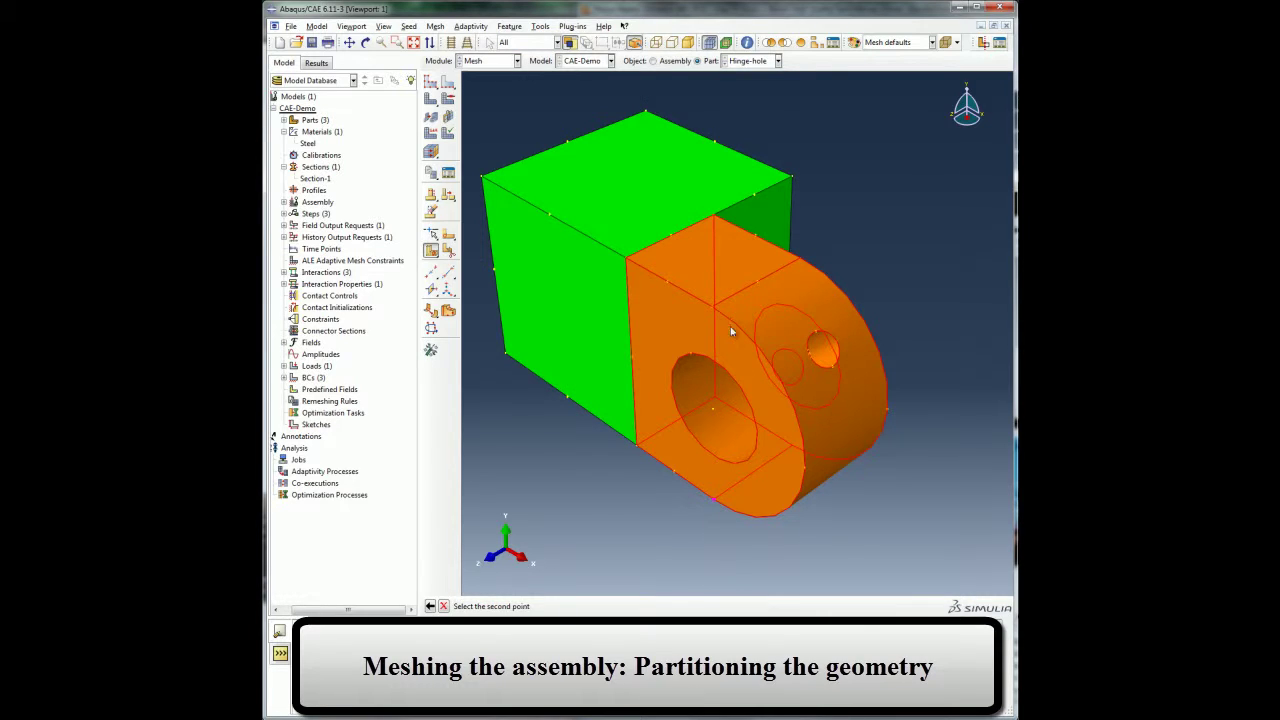
click(801, 263)
click(578, 606)
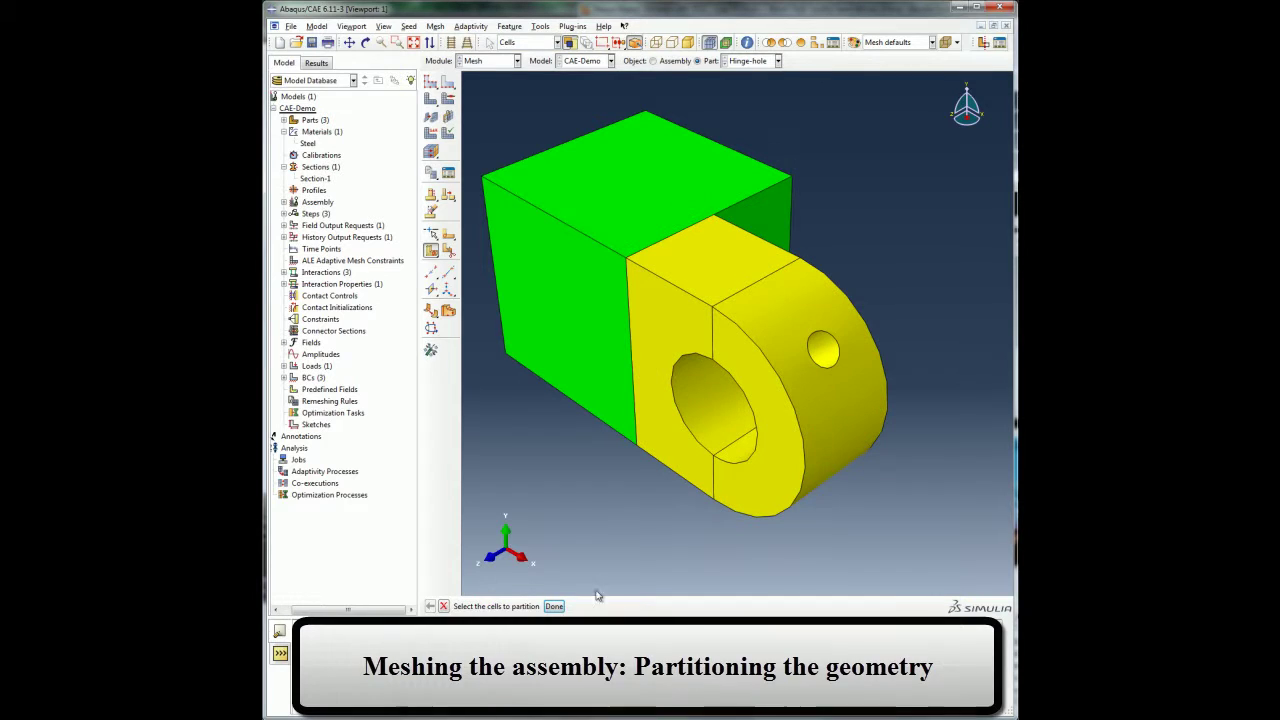
middle_click(598, 532)
click(752, 61)
click(750, 86)
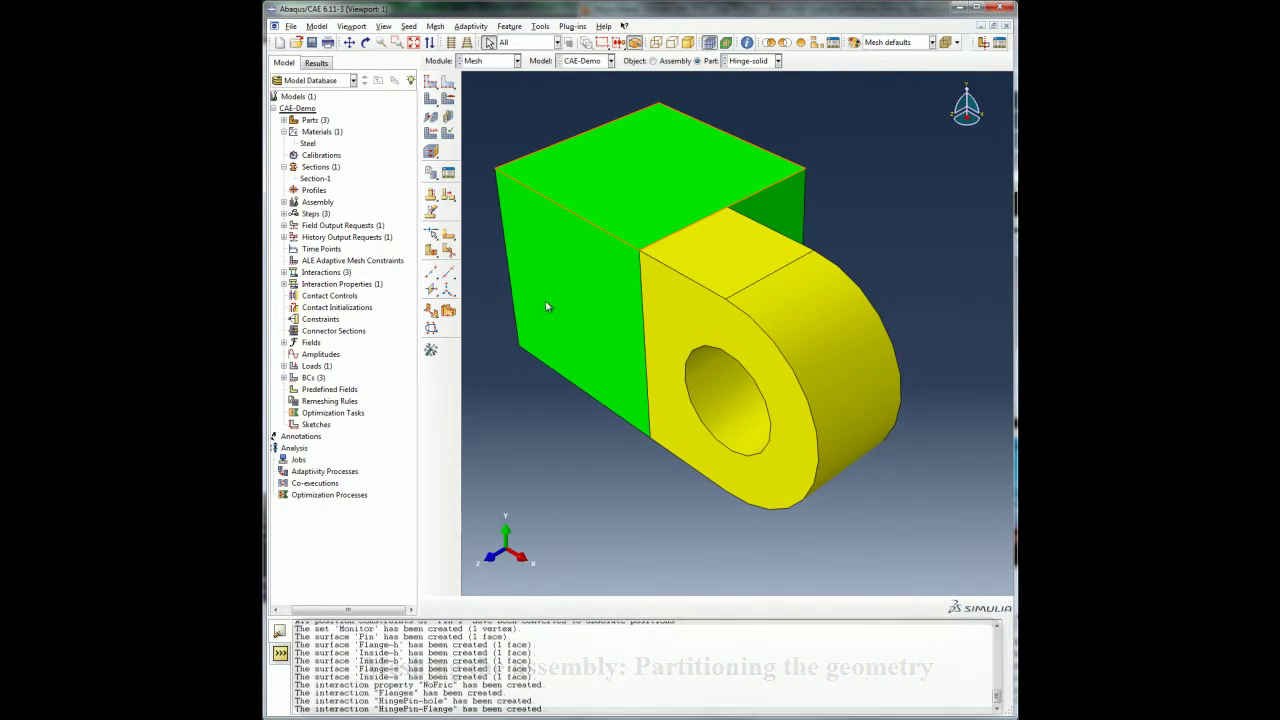
Assign sweep hex mesh controls to all cells of Hinge-solid.
click(435, 26)
click(462, 66)
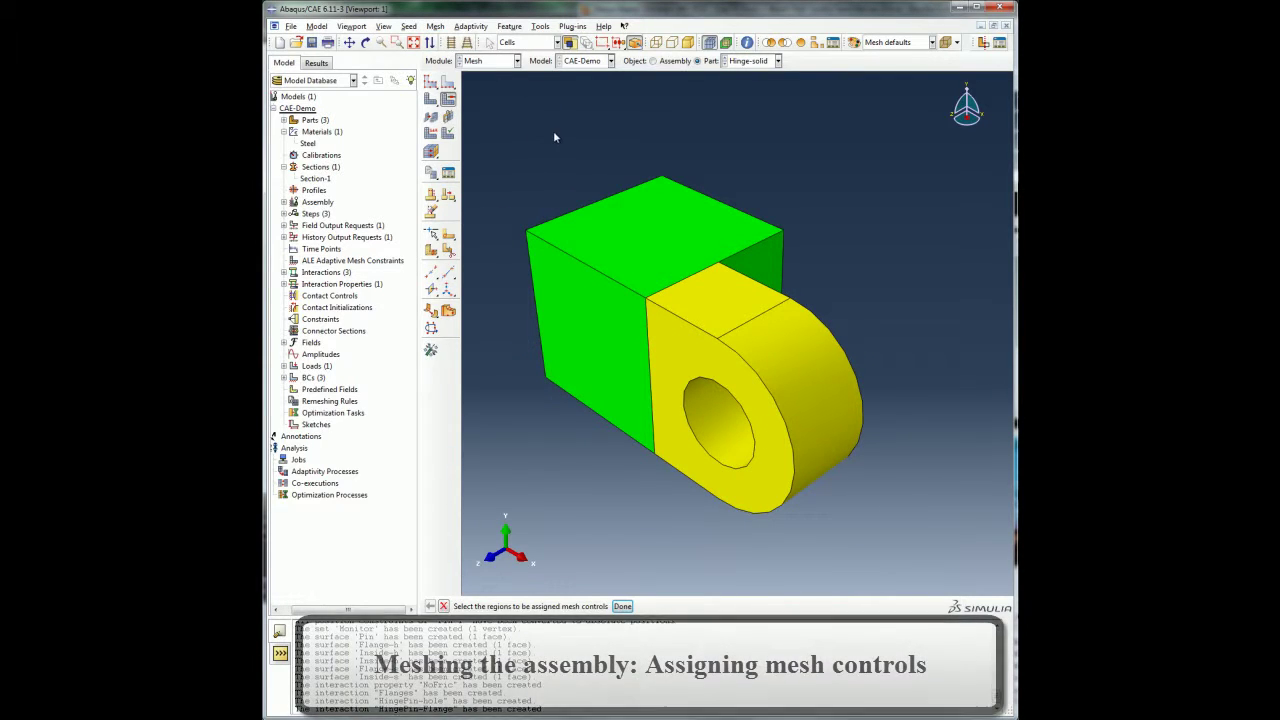
drag(553, 130, 897, 456)
middle_click(897, 456)
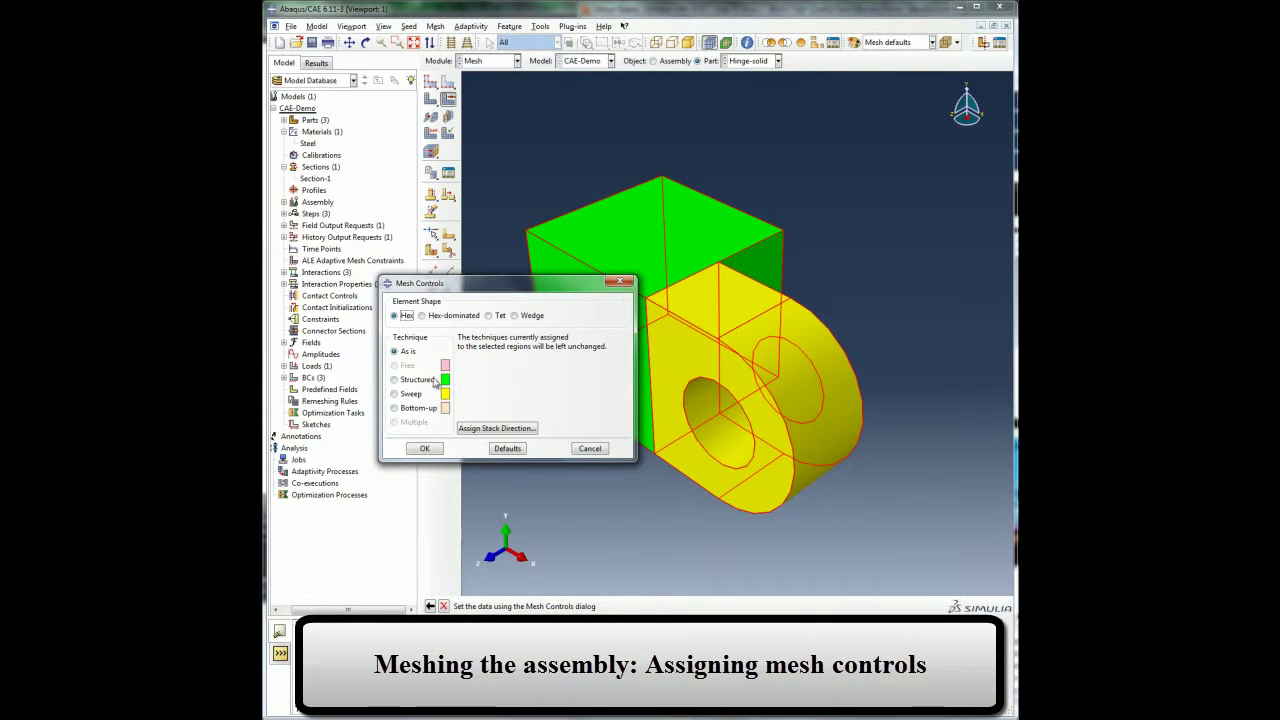
click(413, 394)
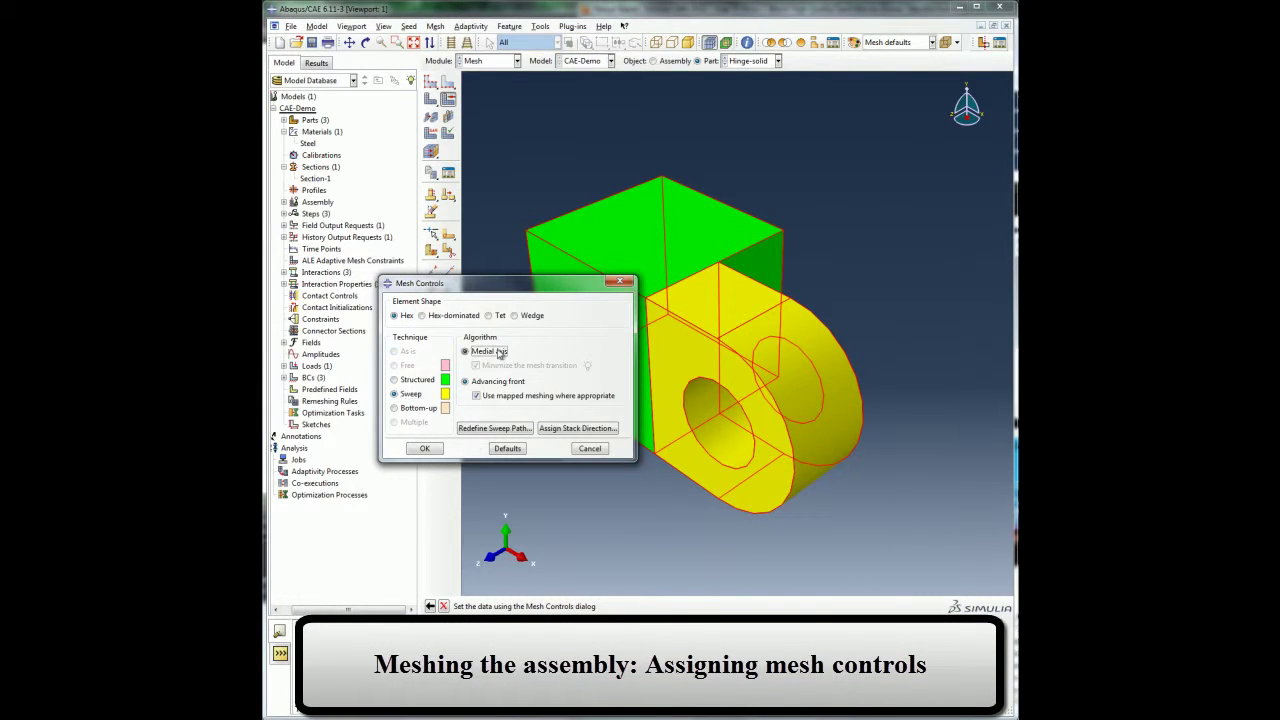
click(426, 449)
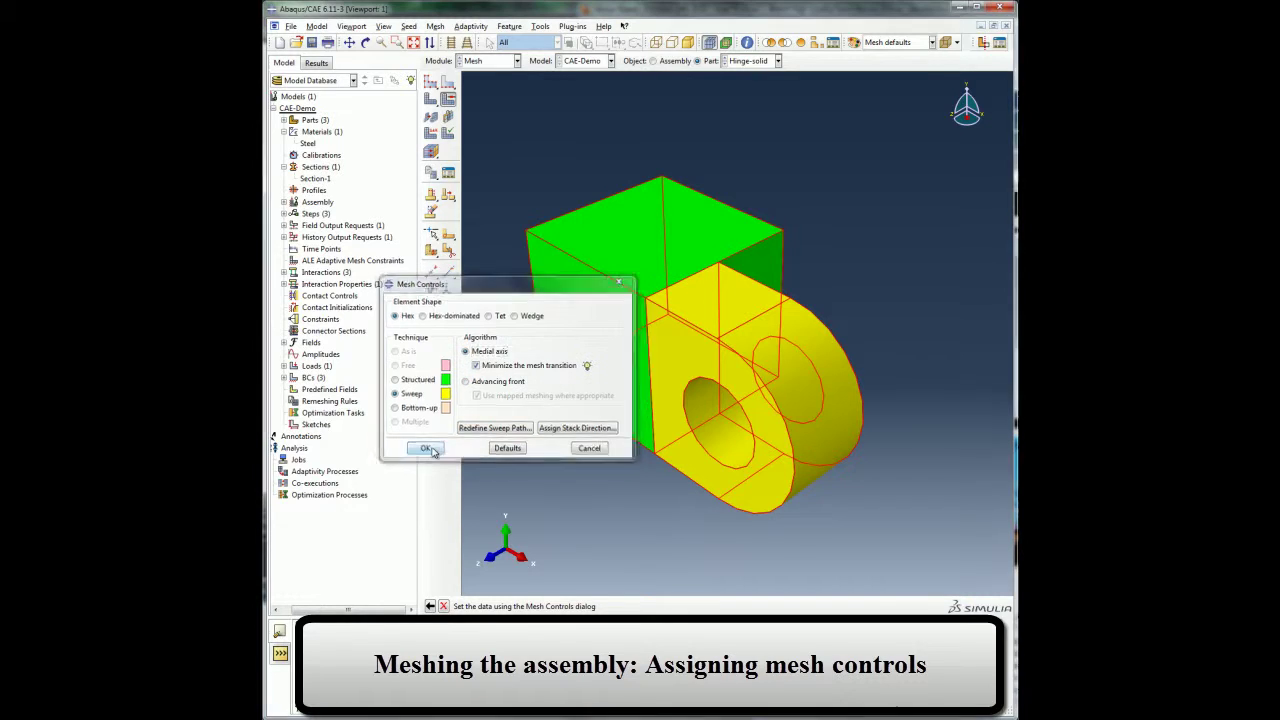
Assign the same sweep hex mesh controls to every cell of Hinge-hole.
click(745, 62)
click(748, 74)
click(435, 26)
click(455, 110)
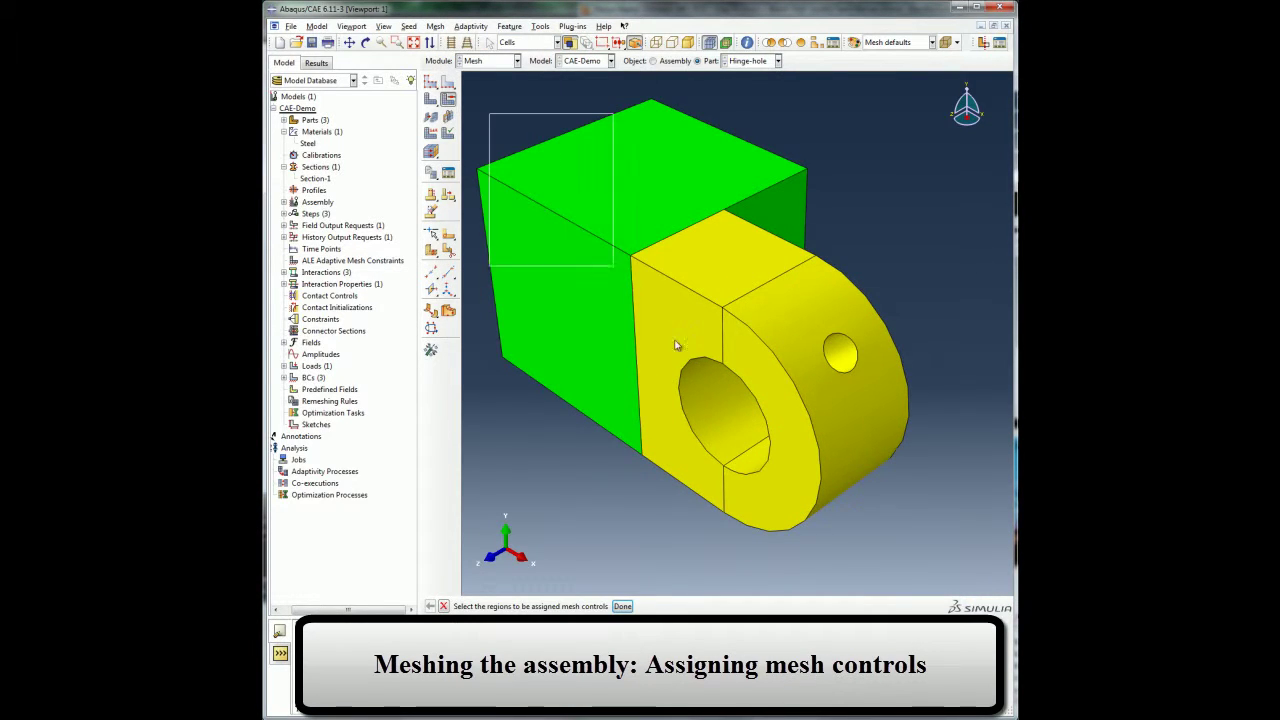
drag(753, 425, 934, 442)
middle_click(934, 442)
click(410, 394)
click(424, 448)
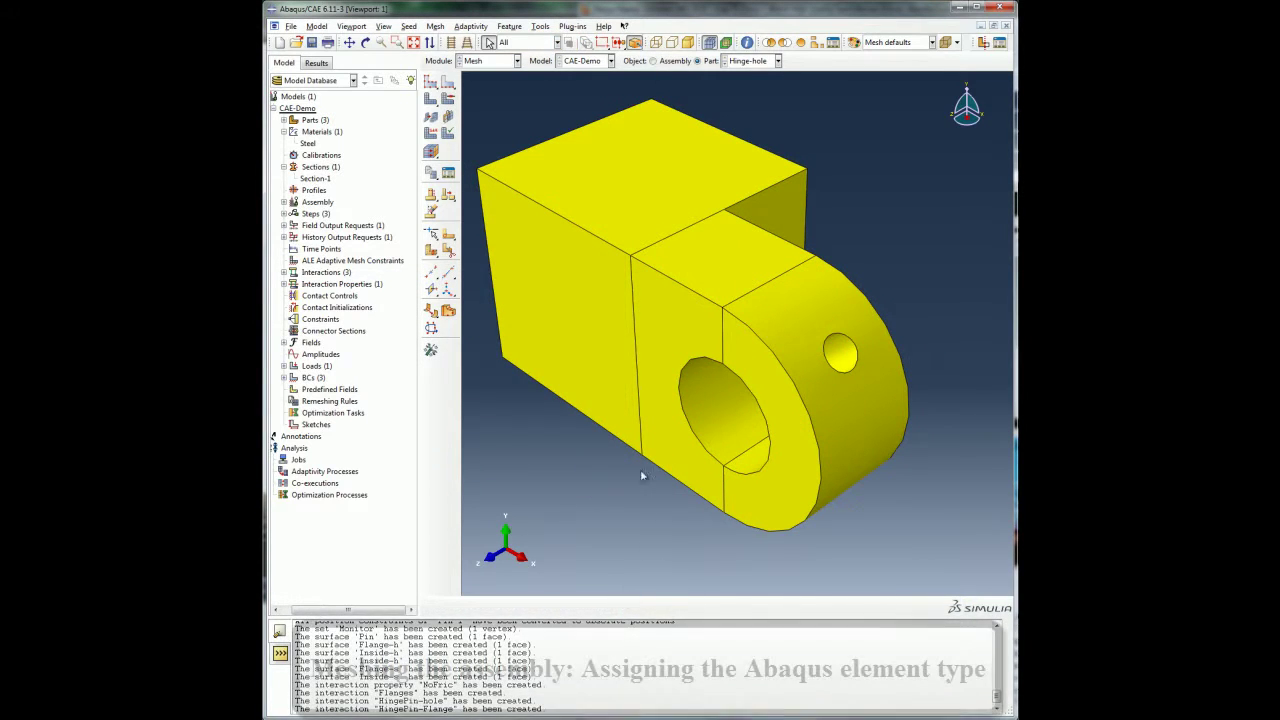
Assign C3D8R linear reduced-integration brick elements to all regions of Hinge-hole.
click(435, 26)
click(470, 55)
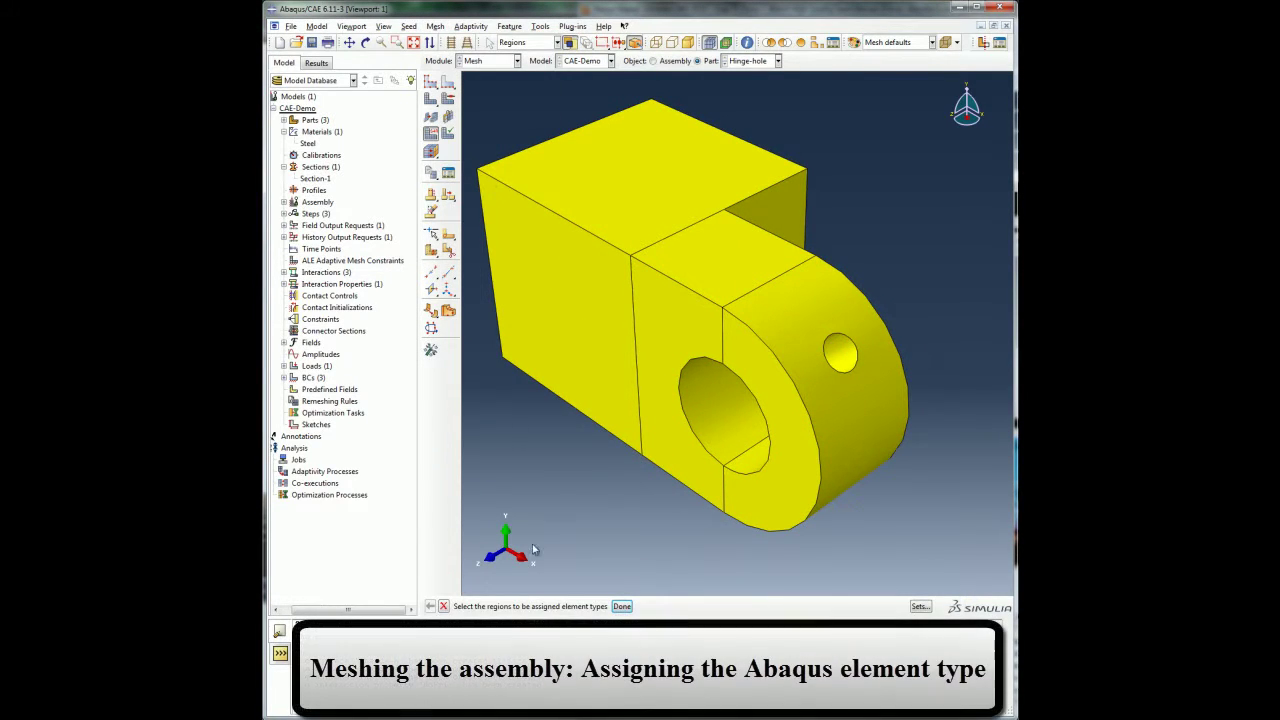
scroll(830, 520, down, 3)
drag(557, 253, 886, 484)
middle_click(925, 388)
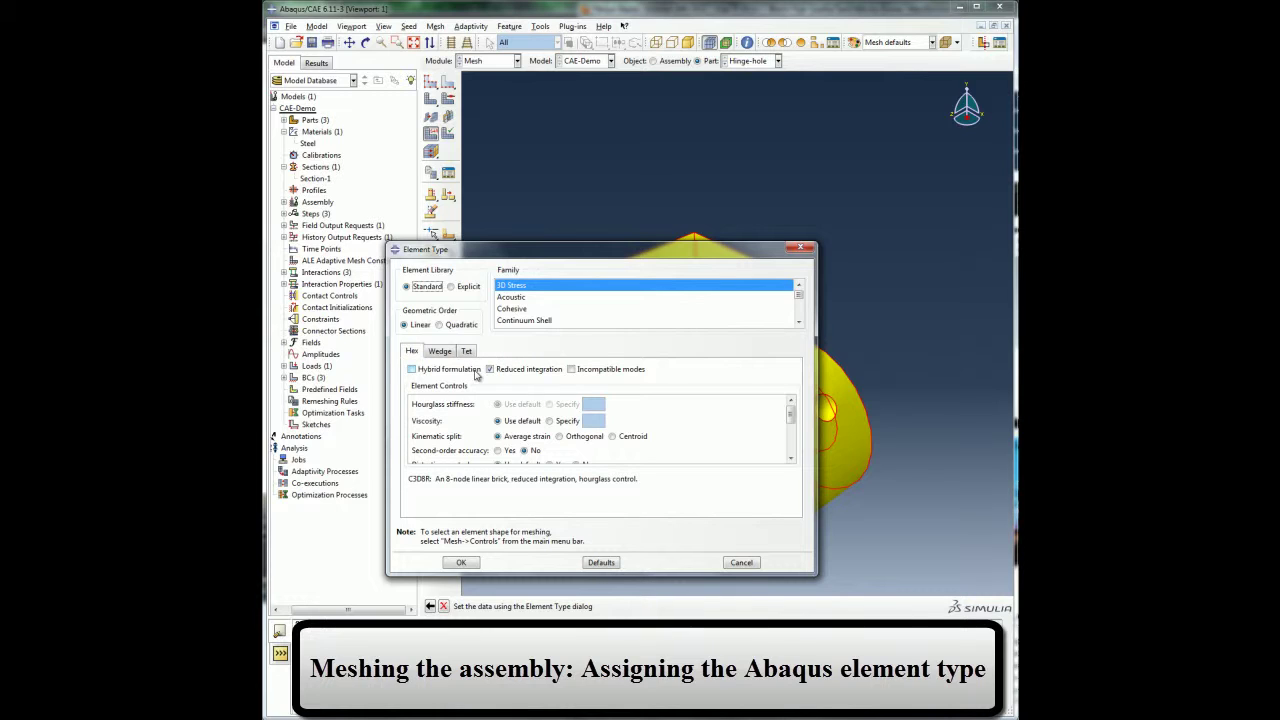
click(463, 563)
Assign C3D8R elements to all regions of Hinge-solid as well.
click(729, 61)
click(741, 87)
click(435, 26)
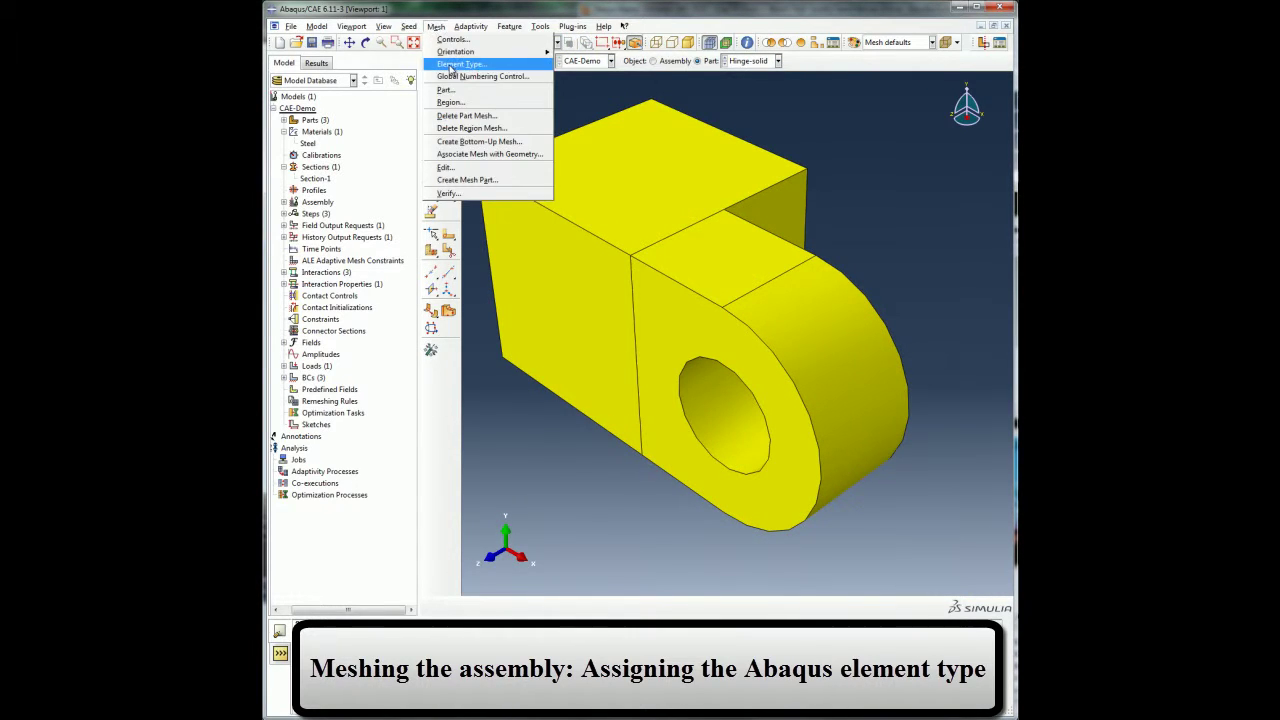
click(480, 59)
drag(520, 128, 832, 436)
middle_click(918, 407)
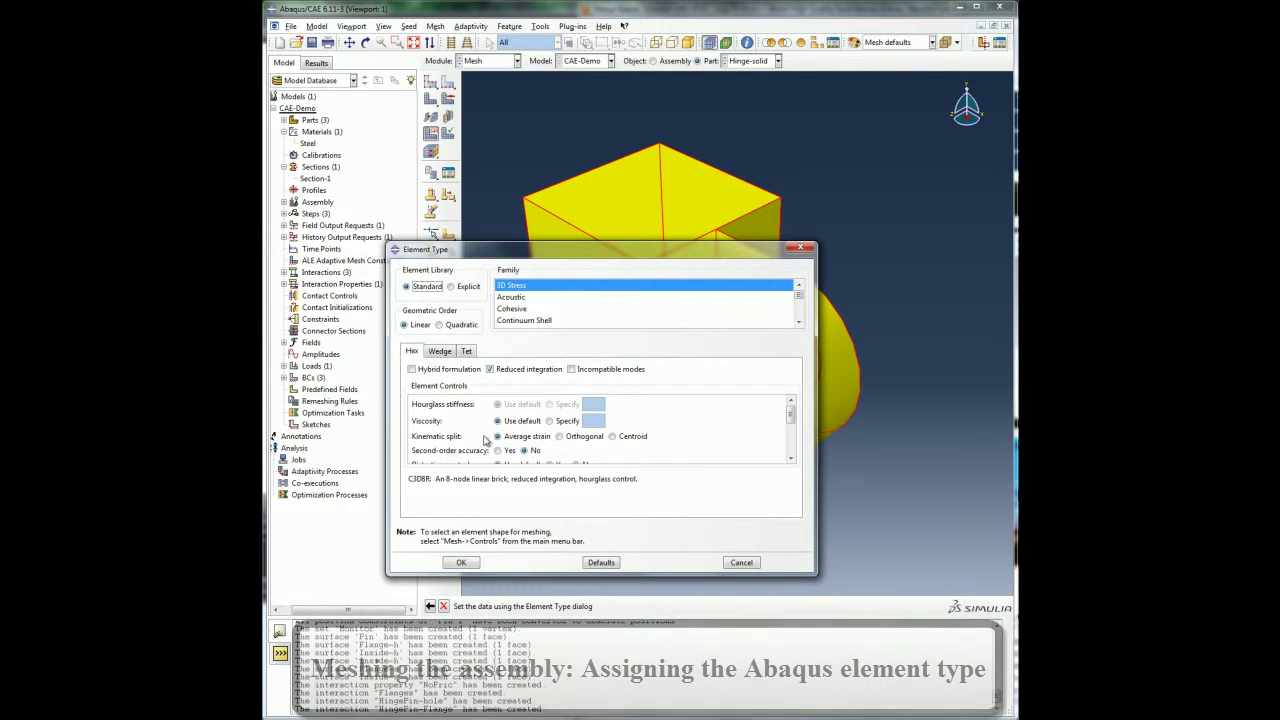
click(460, 563)
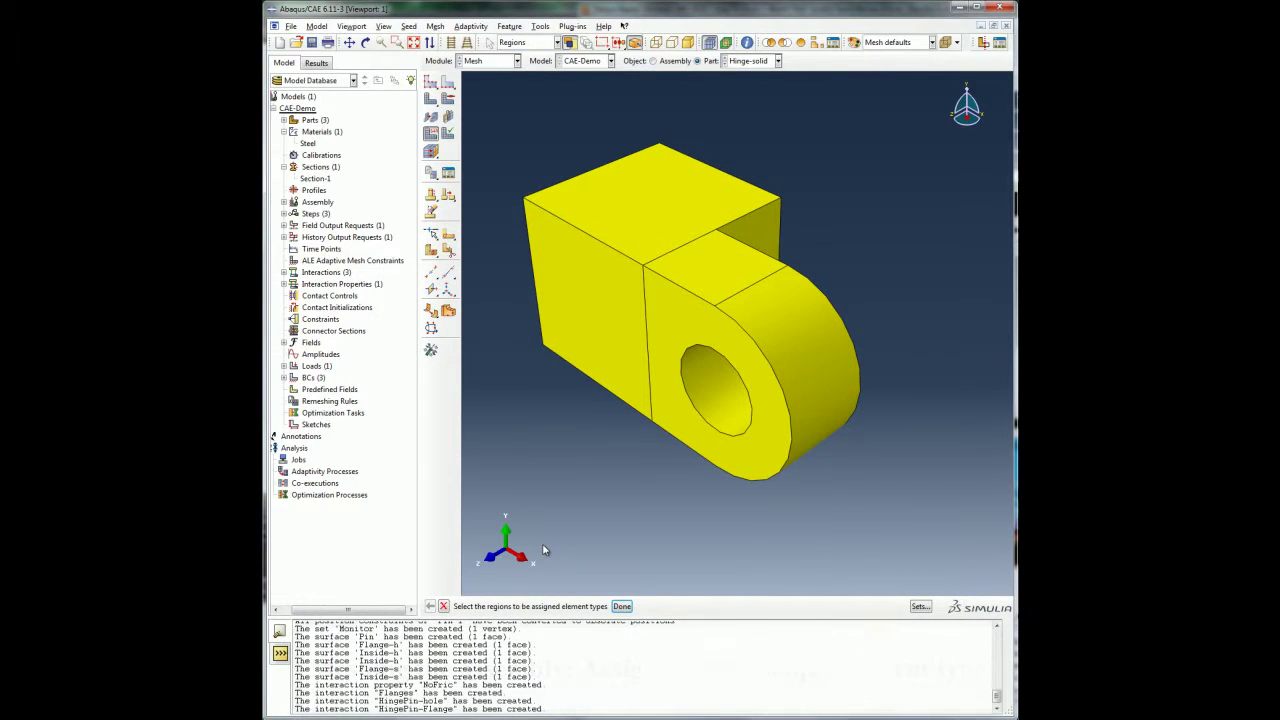
click(622, 607)
Assign approximate global seed sizes to the Hinge-solid and Hinge-hole parts.
click(408, 26)
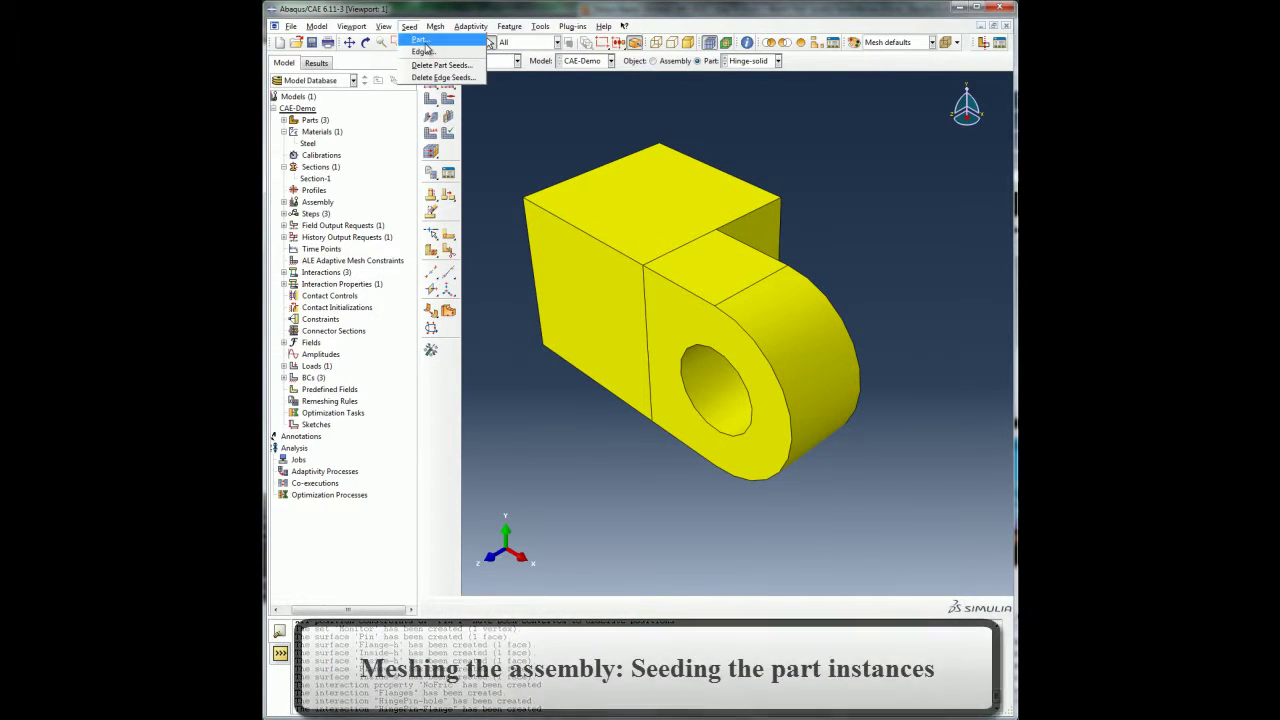
click(425, 46)
click(537, 349)
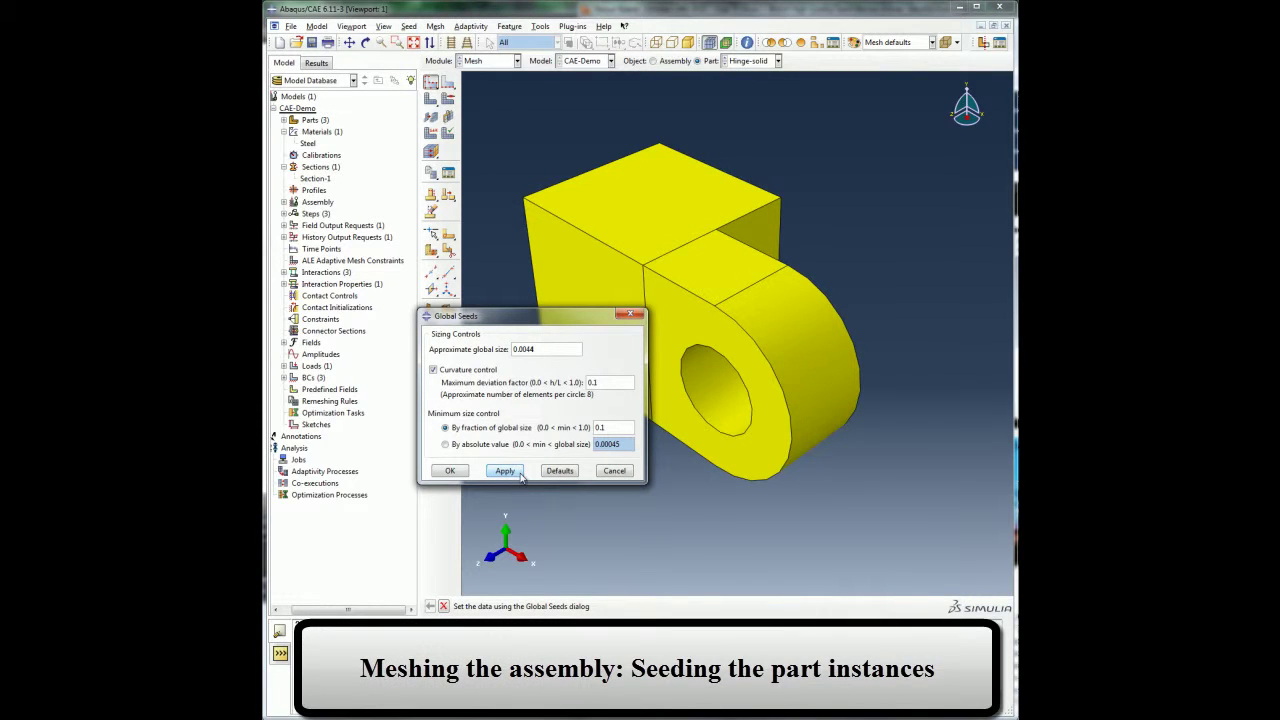
click(458, 471)
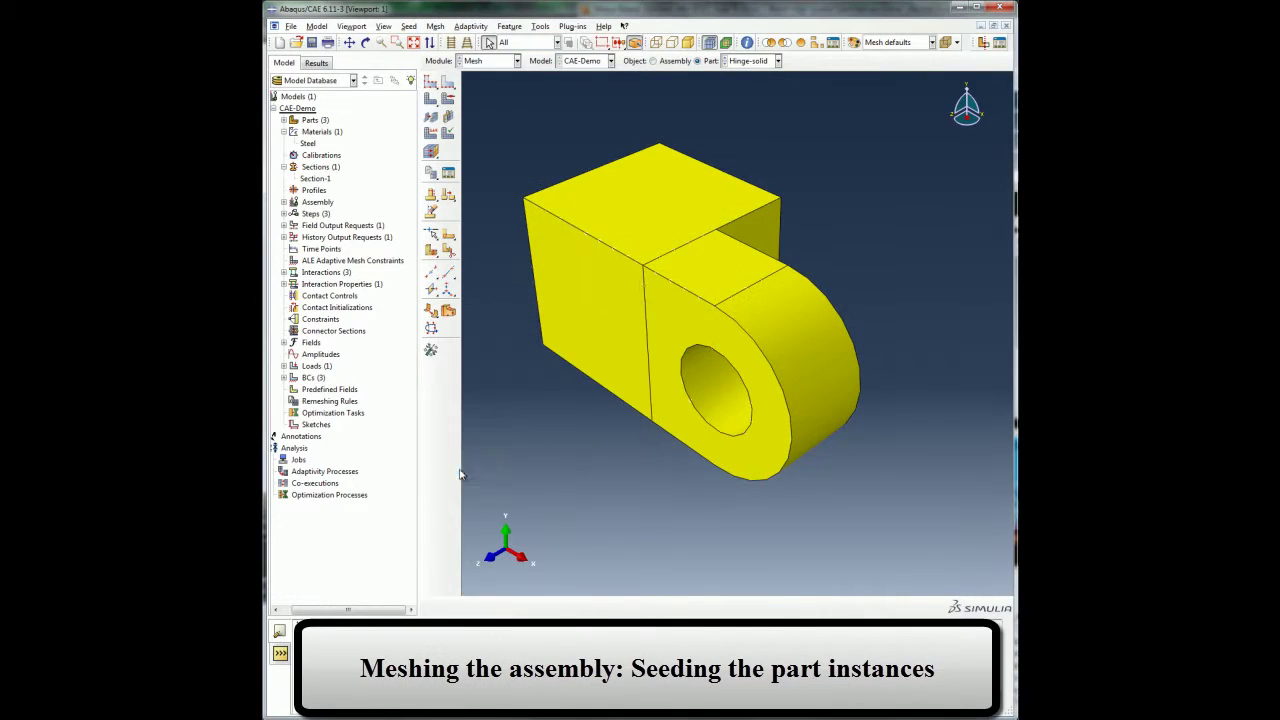
click(752, 61)
click(752, 72)
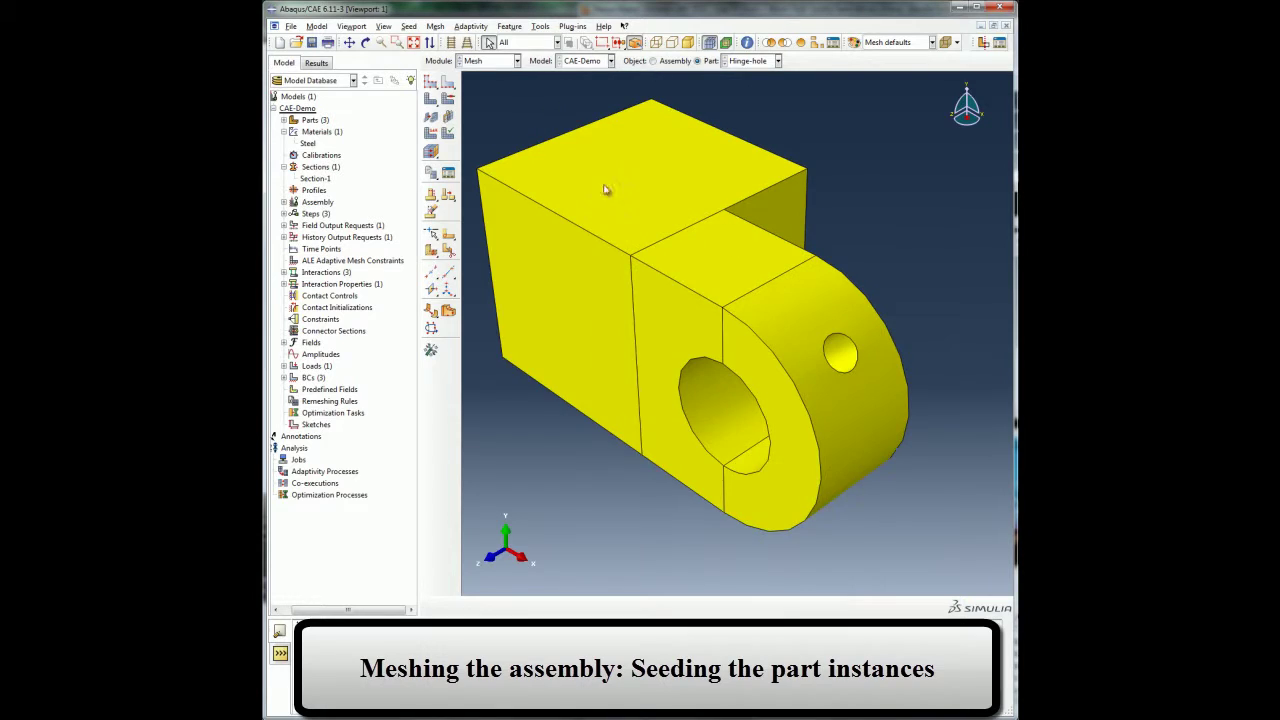
click(408, 26)
click(421, 39)
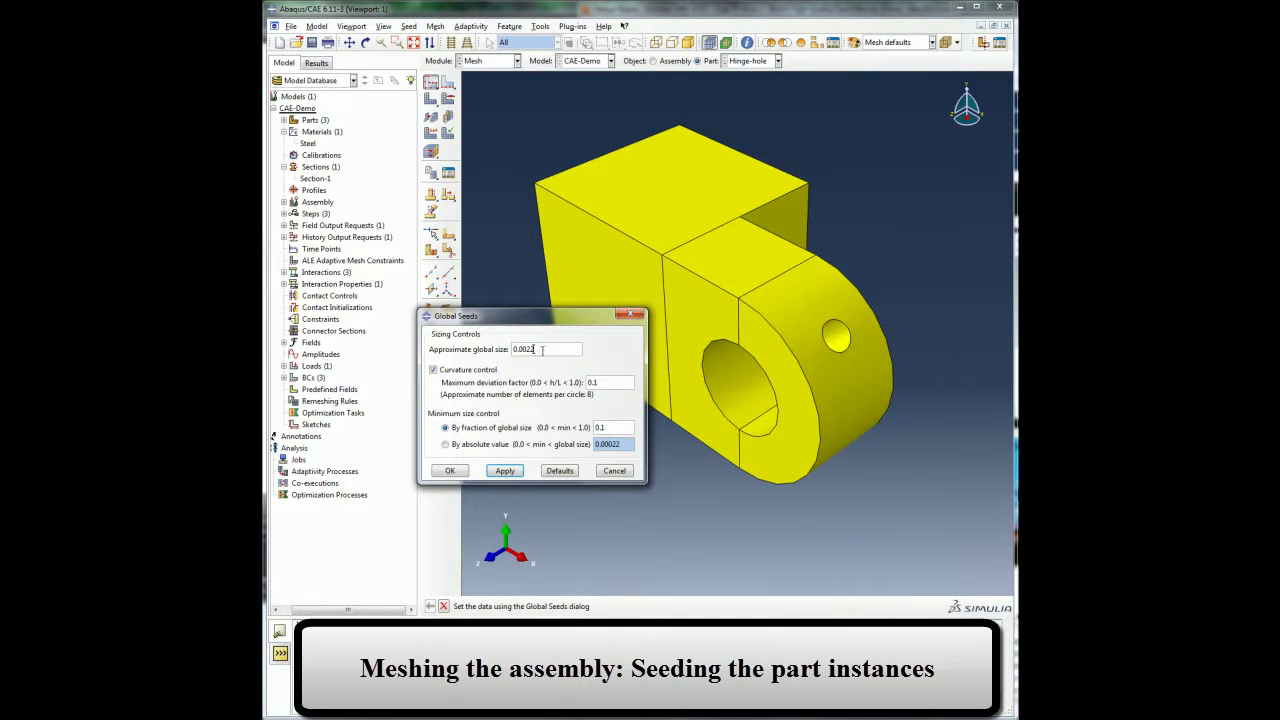
click(460, 472)
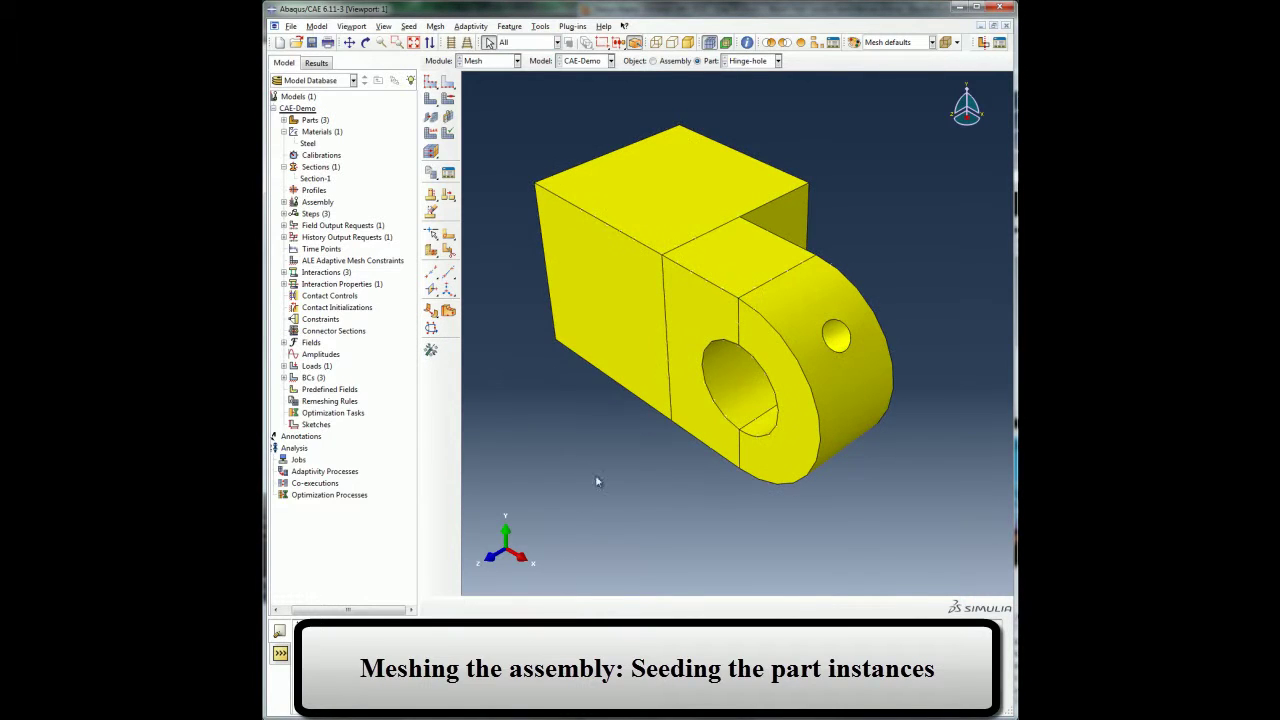
Generate the meshes on Hinge-hole and Hinge-solid, confirming each part mesh.
click(436, 26)
click(465, 92)
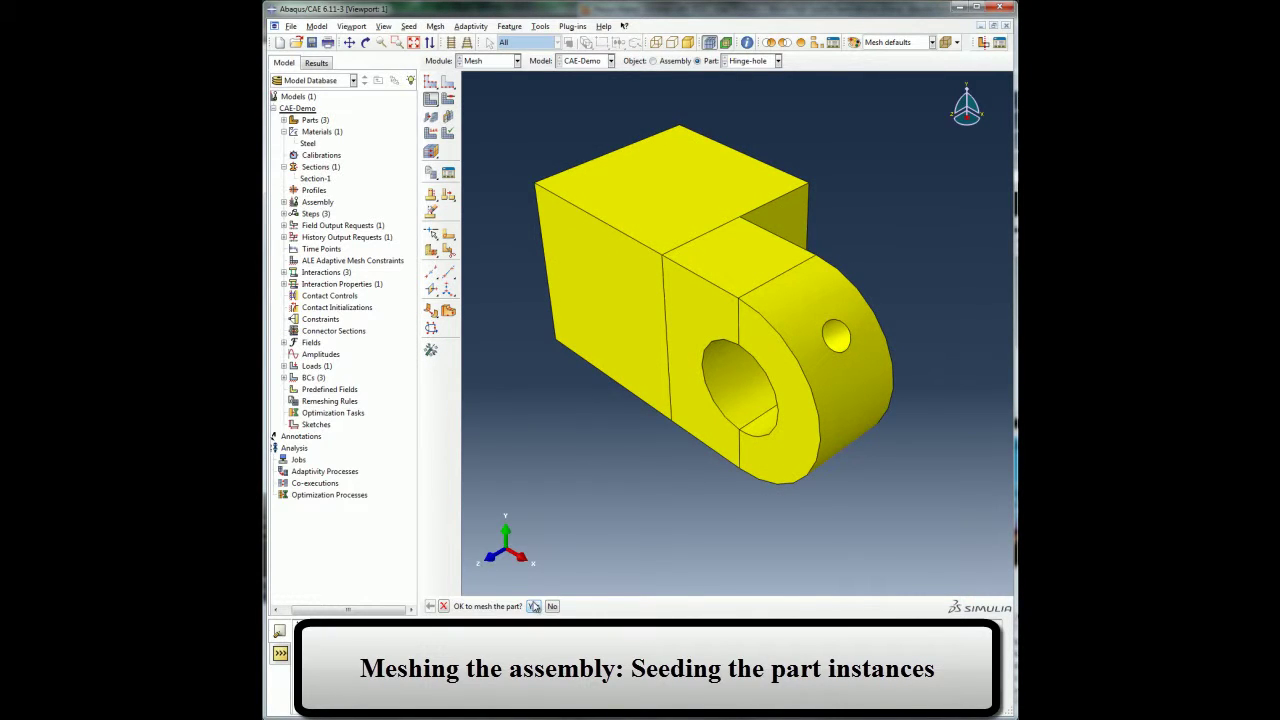
middle_click(548, 552)
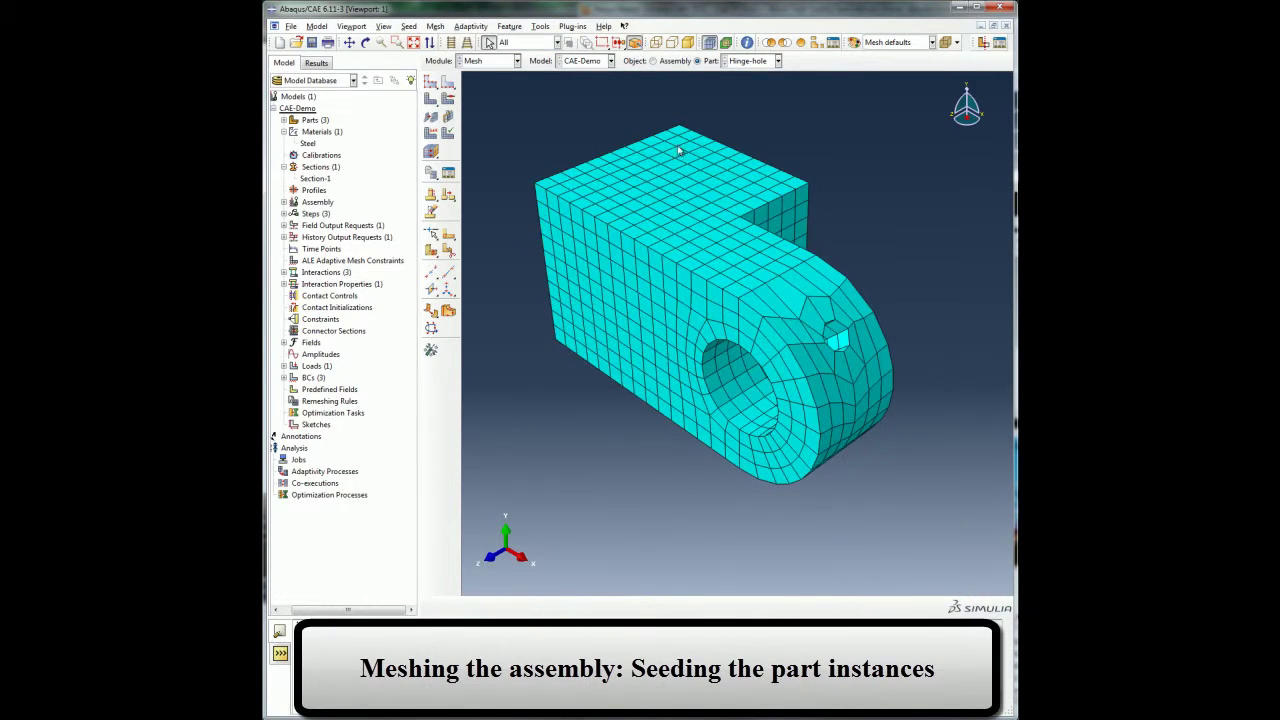
click(760, 61)
click(750, 84)
click(436, 26)
click(445, 90)
middle_click(638, 527)
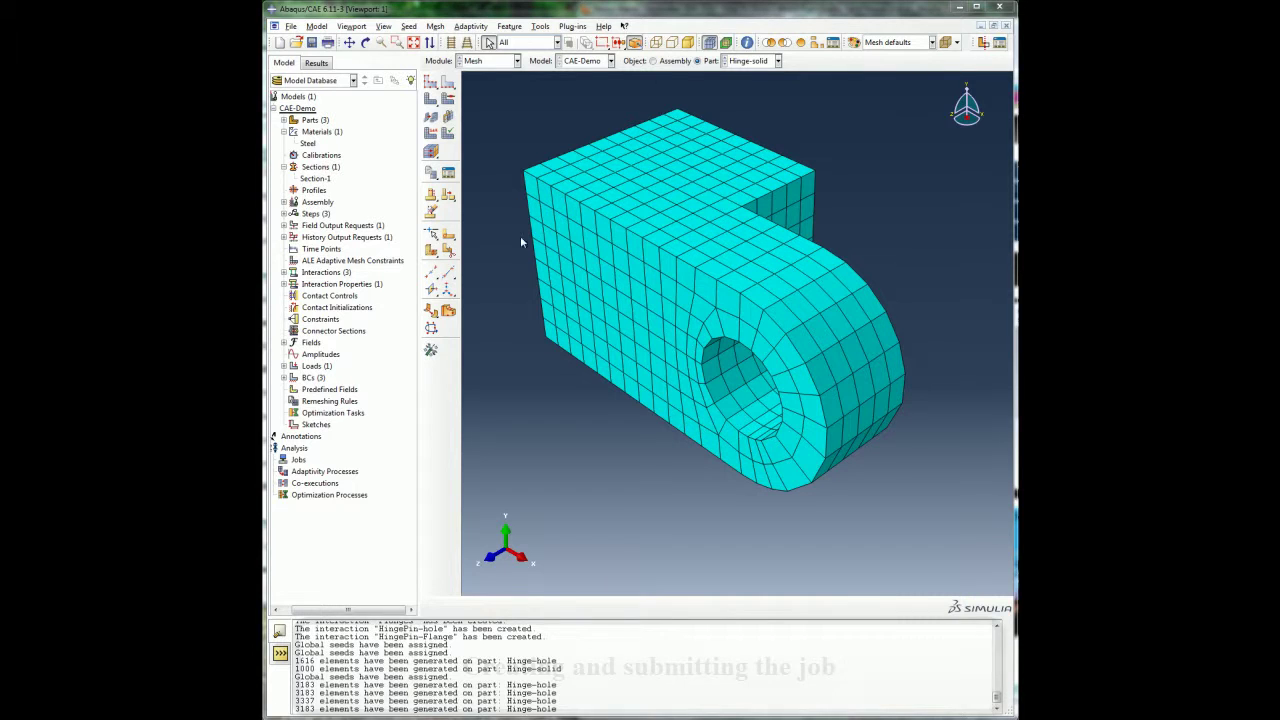
In the Job module, create the PullHinge job with description 'Hinge tutorial'.
click(490, 61)
click(490, 160)
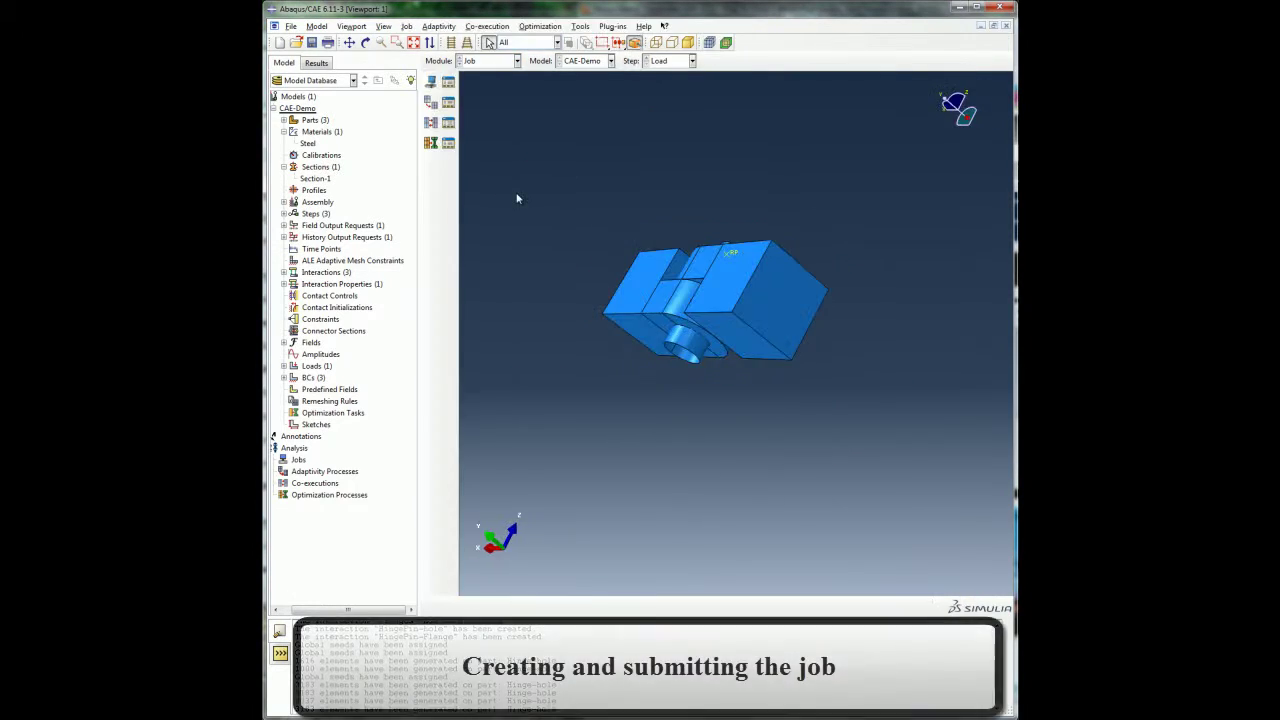
click(431, 82)
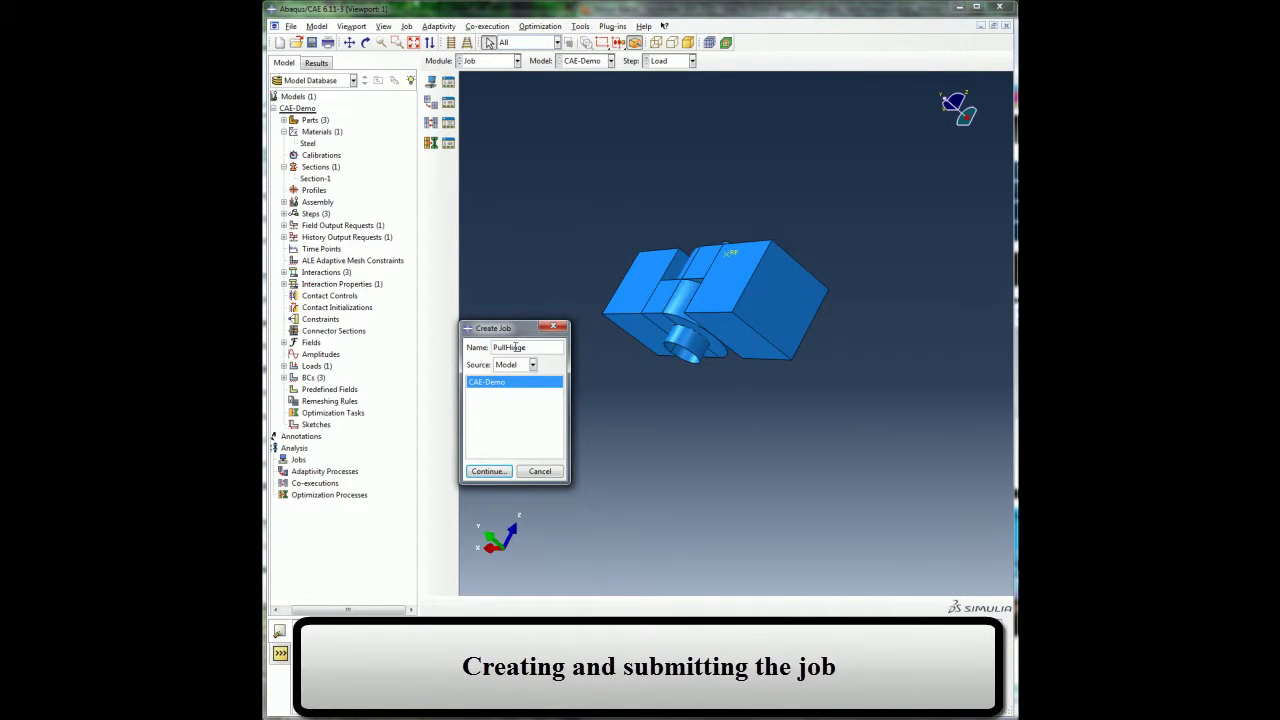
click(489, 471)
text(Hinge tutorial)
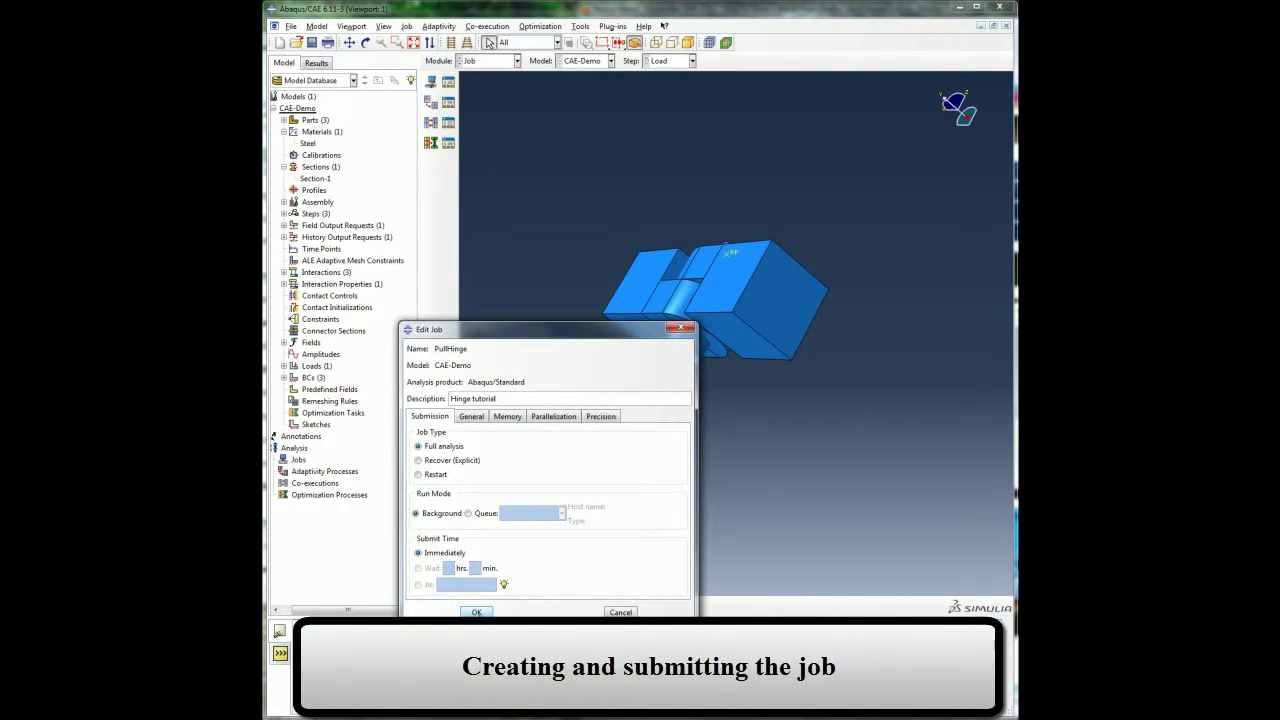
click(471, 416)
click(507, 416)
click(553, 416)
click(600, 416)
click(429, 416)
click(476, 612)
Submit PullHinge from the Job Manager and open its progress monitor.
click(448, 82)
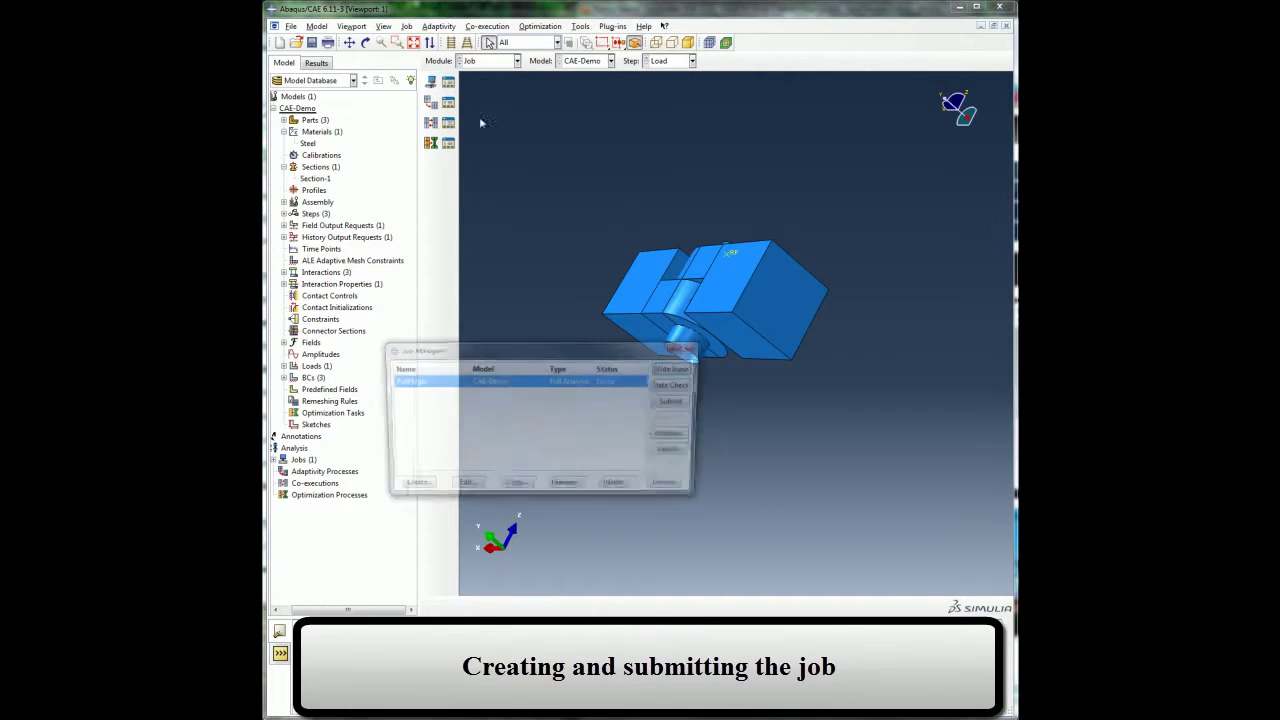
click(677, 403)
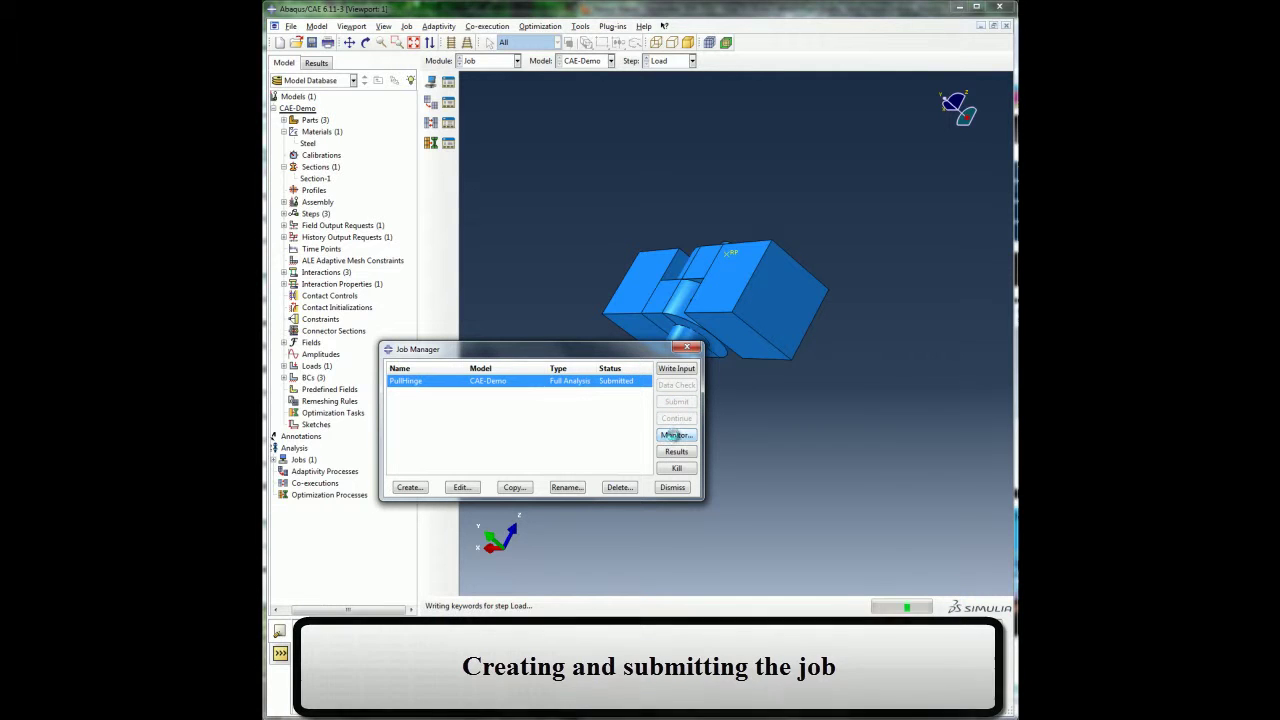
click(675, 434)
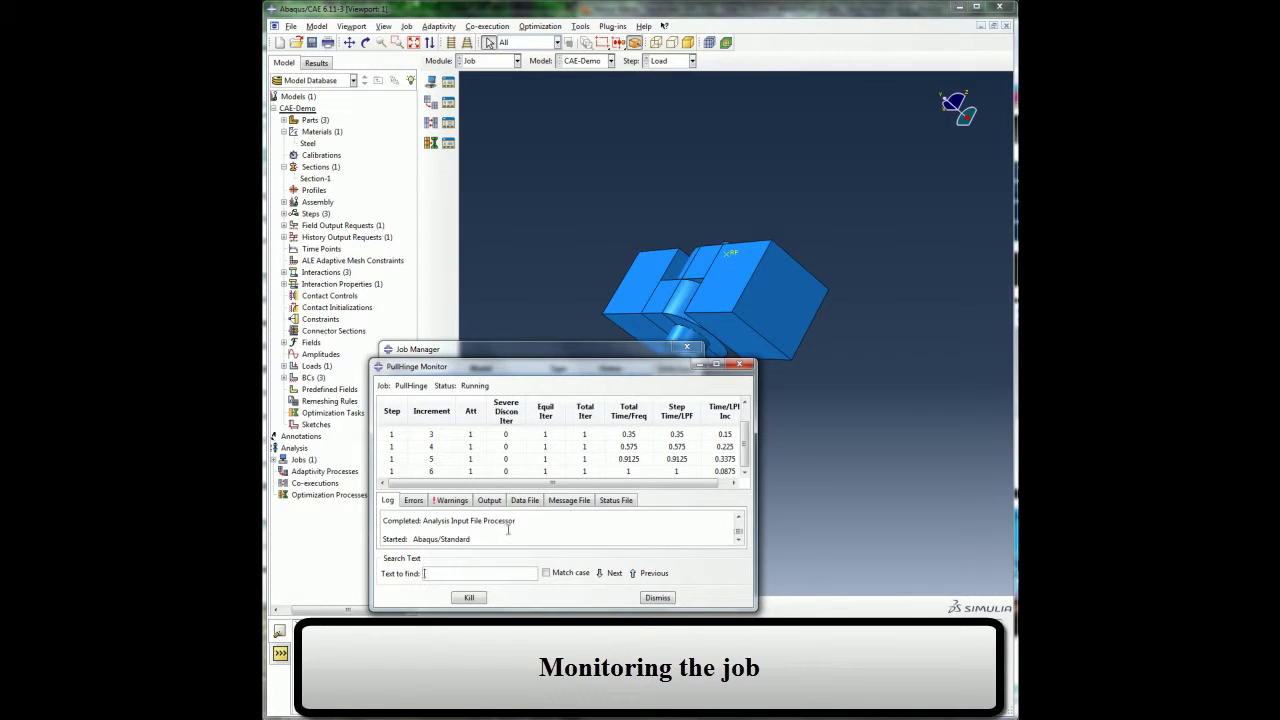
Enlarge the job monitor and check its Data File, Warnings, Errors, Log and Status File tabs.
drag(684, 361, 684, 235)
drag(625, 369, 639, 419)
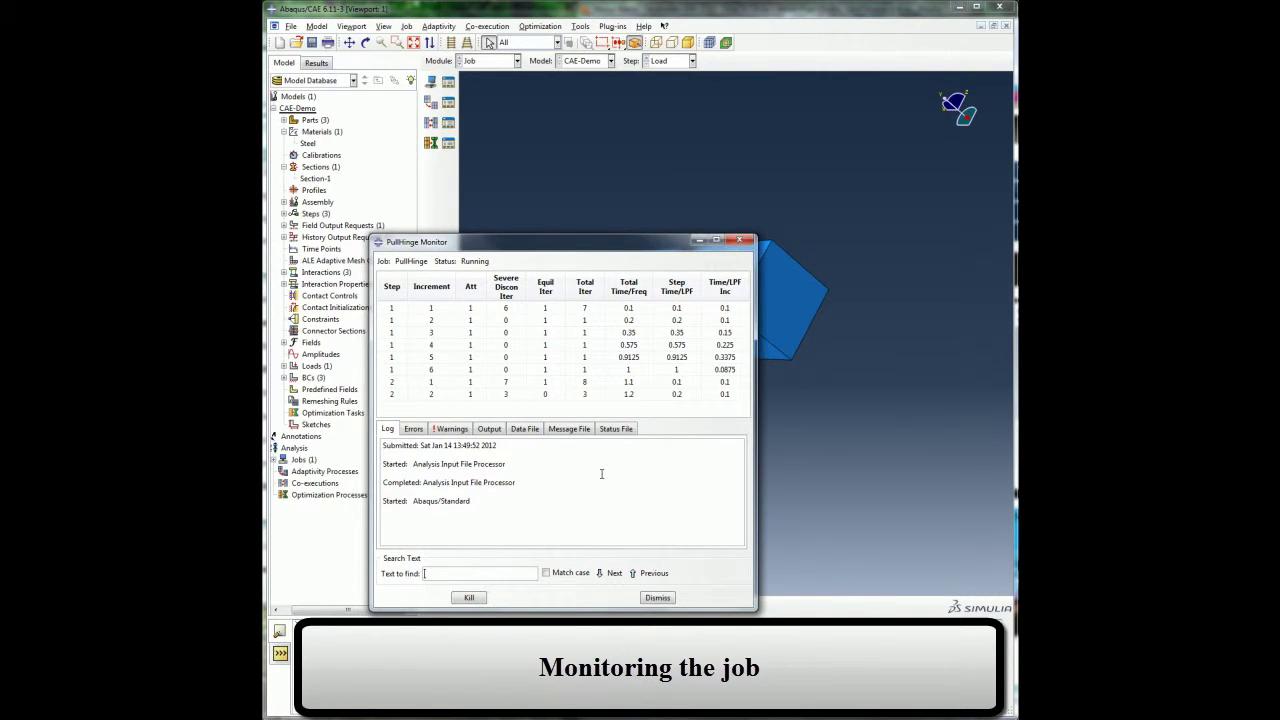
click(512, 429)
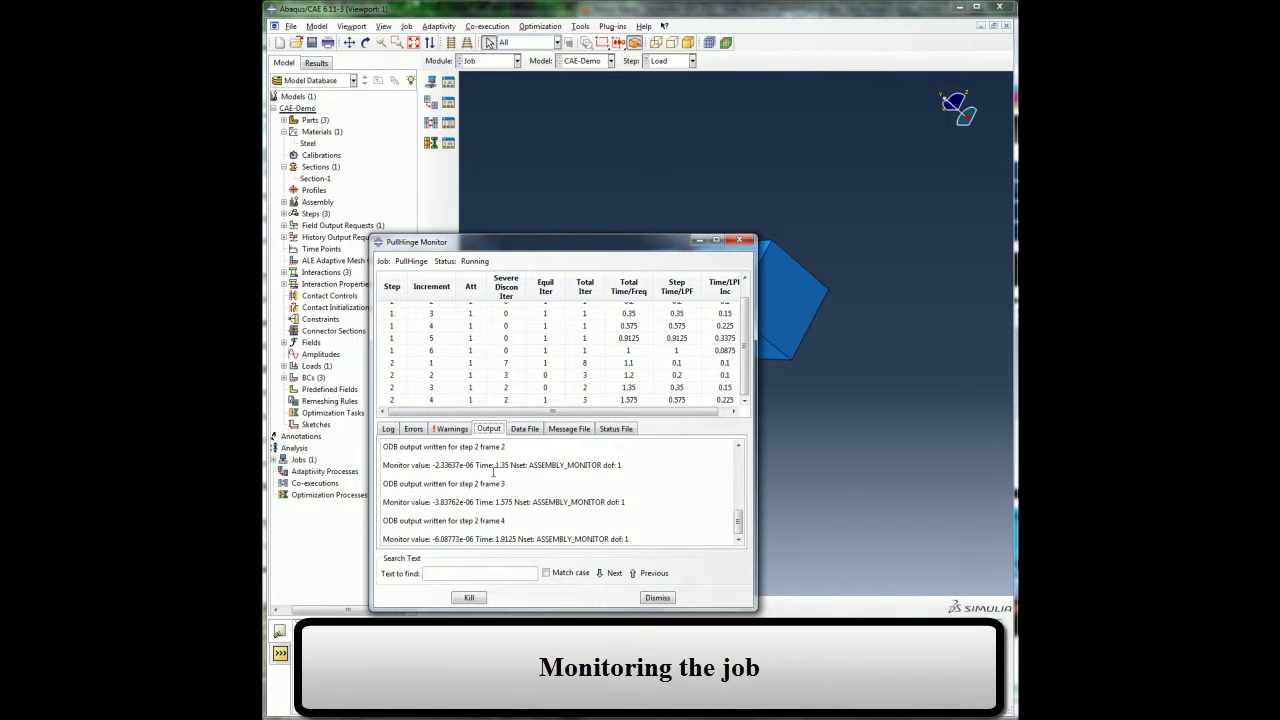
click(450, 428)
click(414, 429)
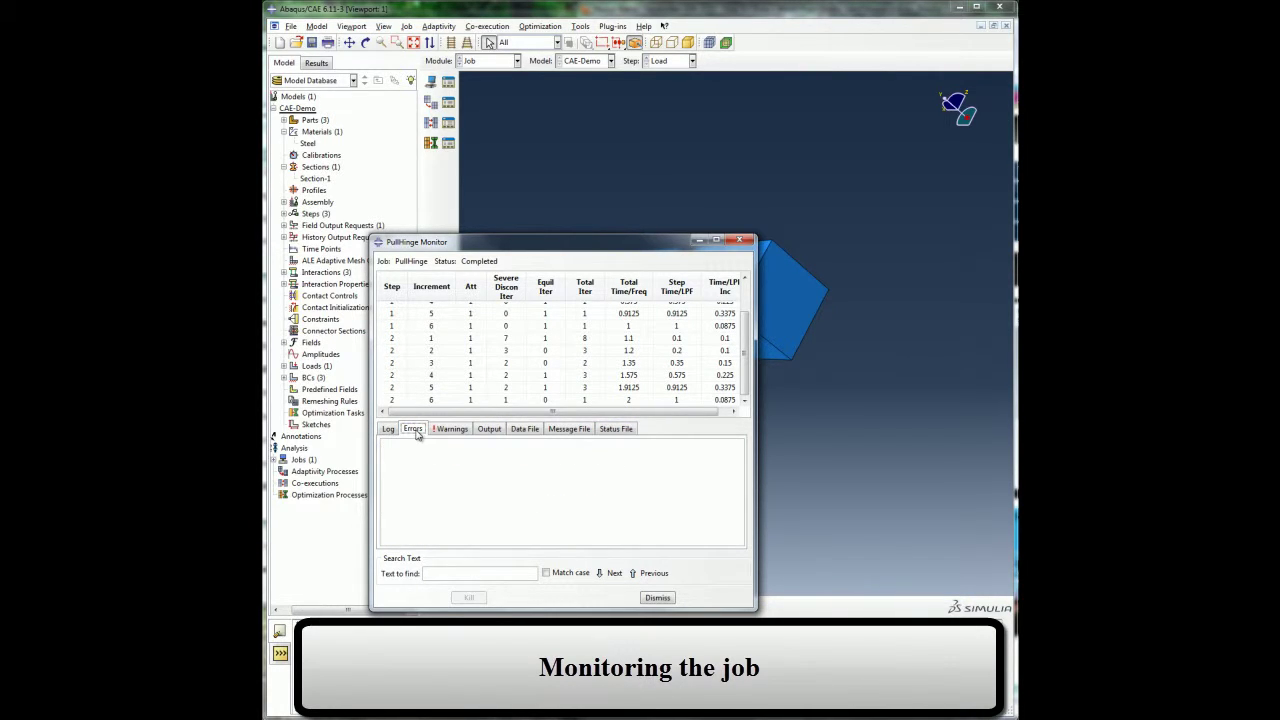
click(388, 429)
click(615, 428)
drag(741, 470, 852, 510)
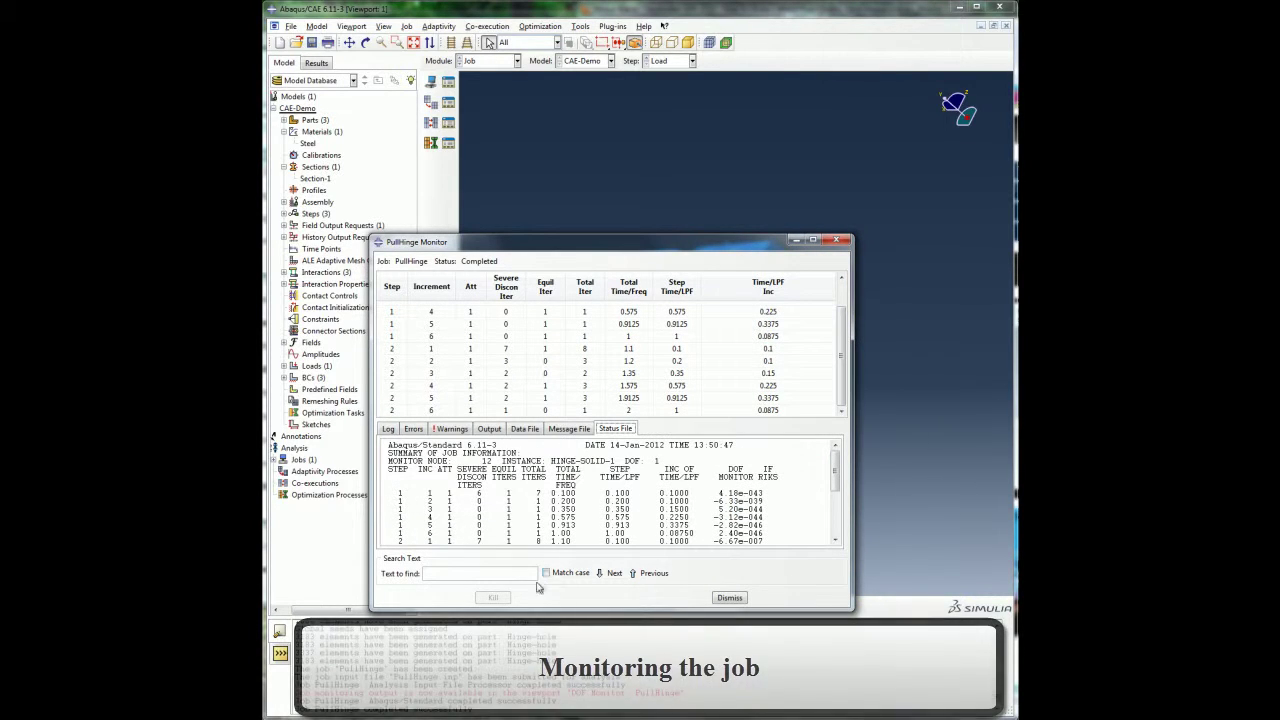
Dismiss the monitor and open PullHinge results as contours on the deformed shape.
click(729, 598)
click(677, 451)
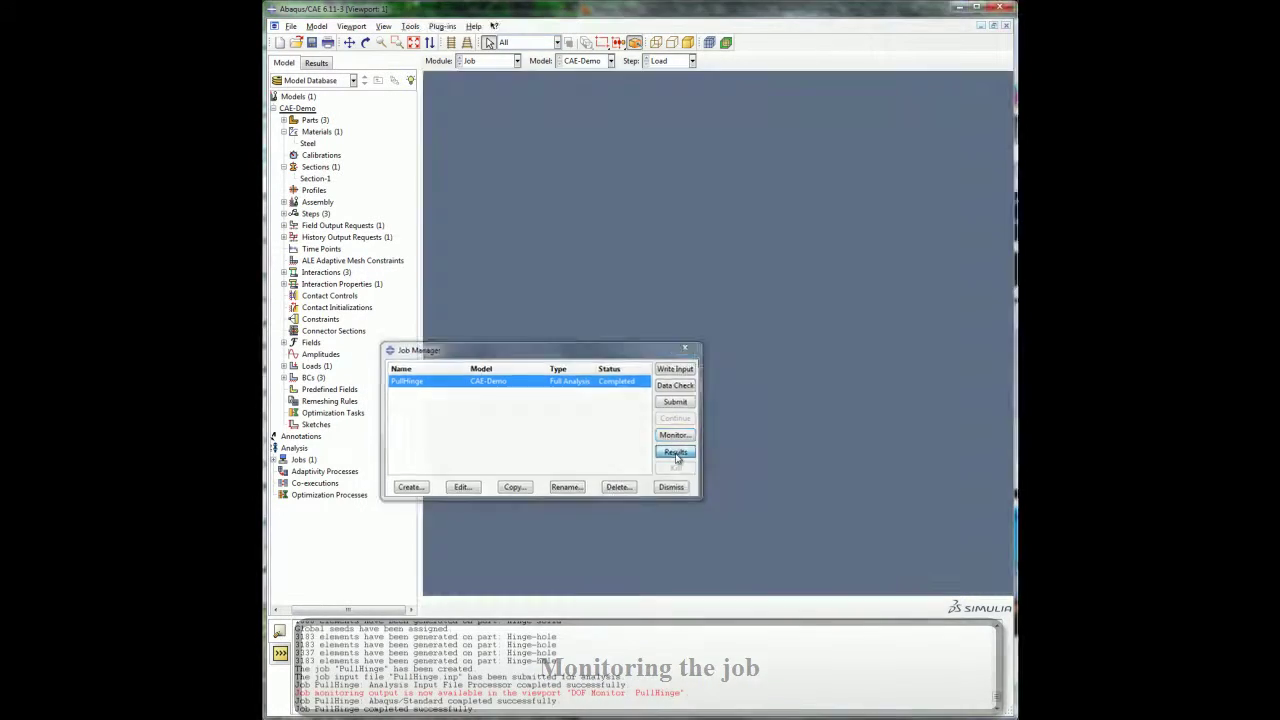
click(431, 157)
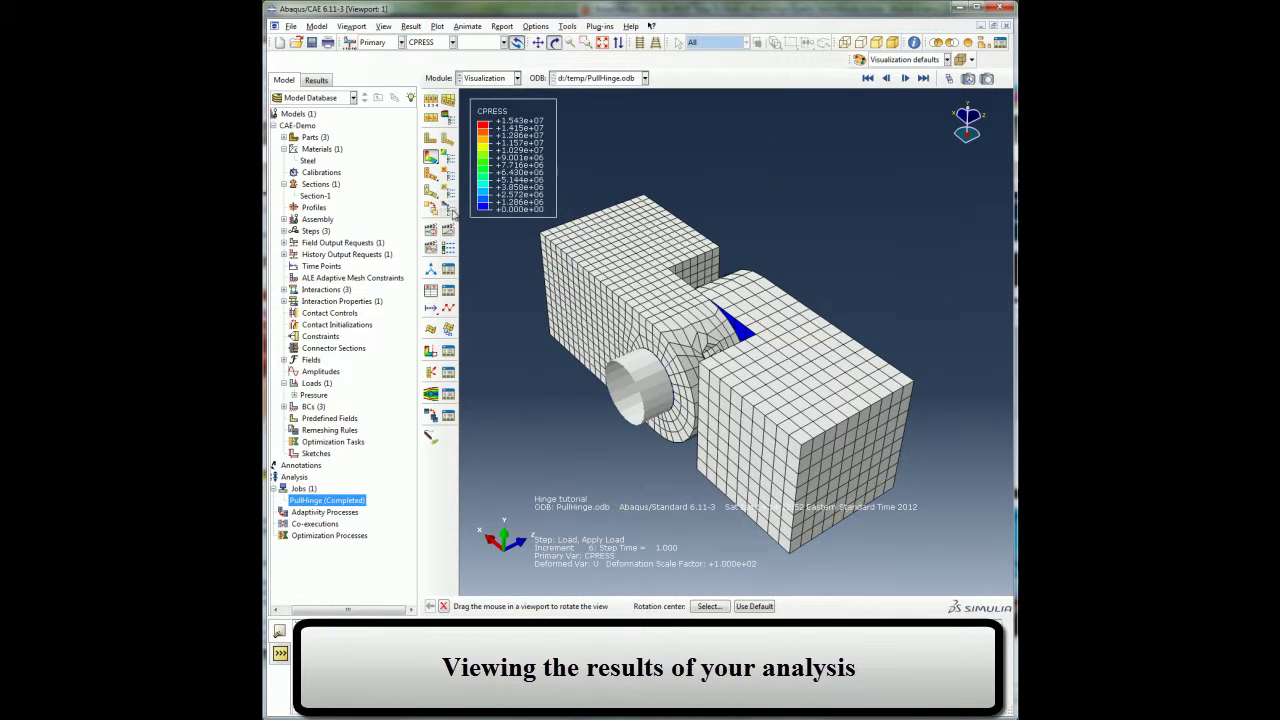
Switch the primary field from PEMAG to S to show Mises stress contours.
click(452, 42)
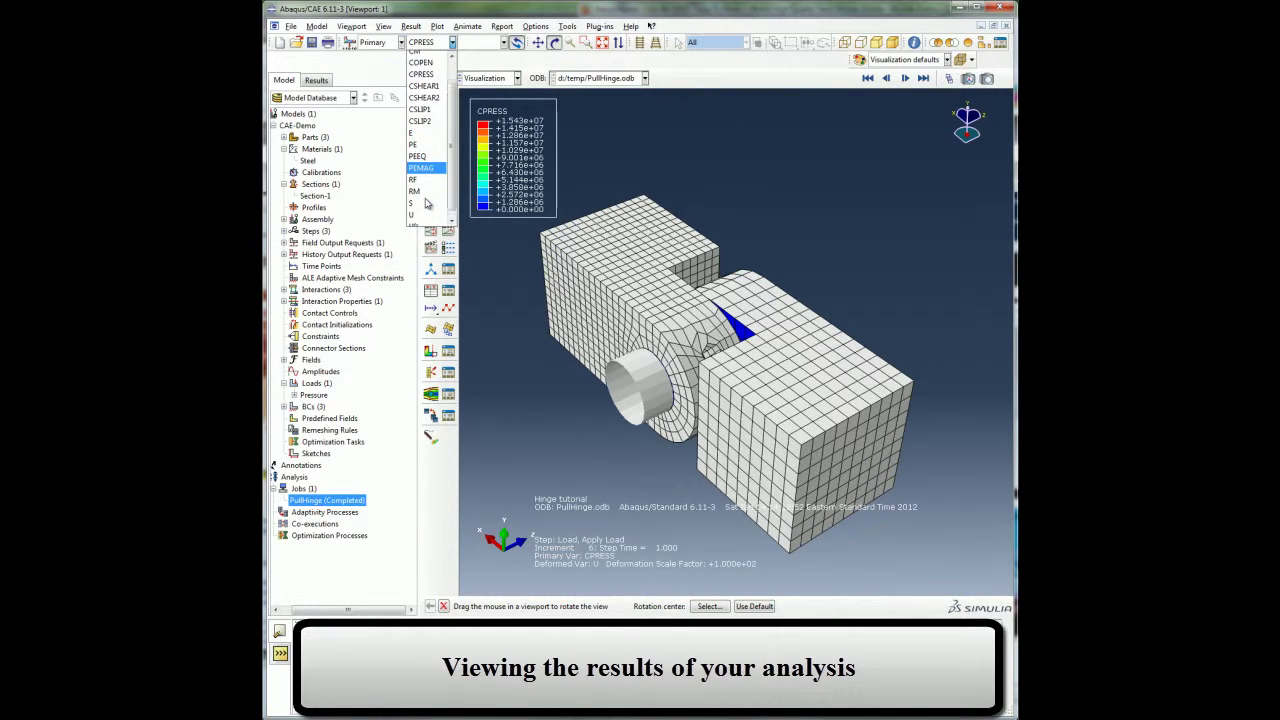
click(430, 205)
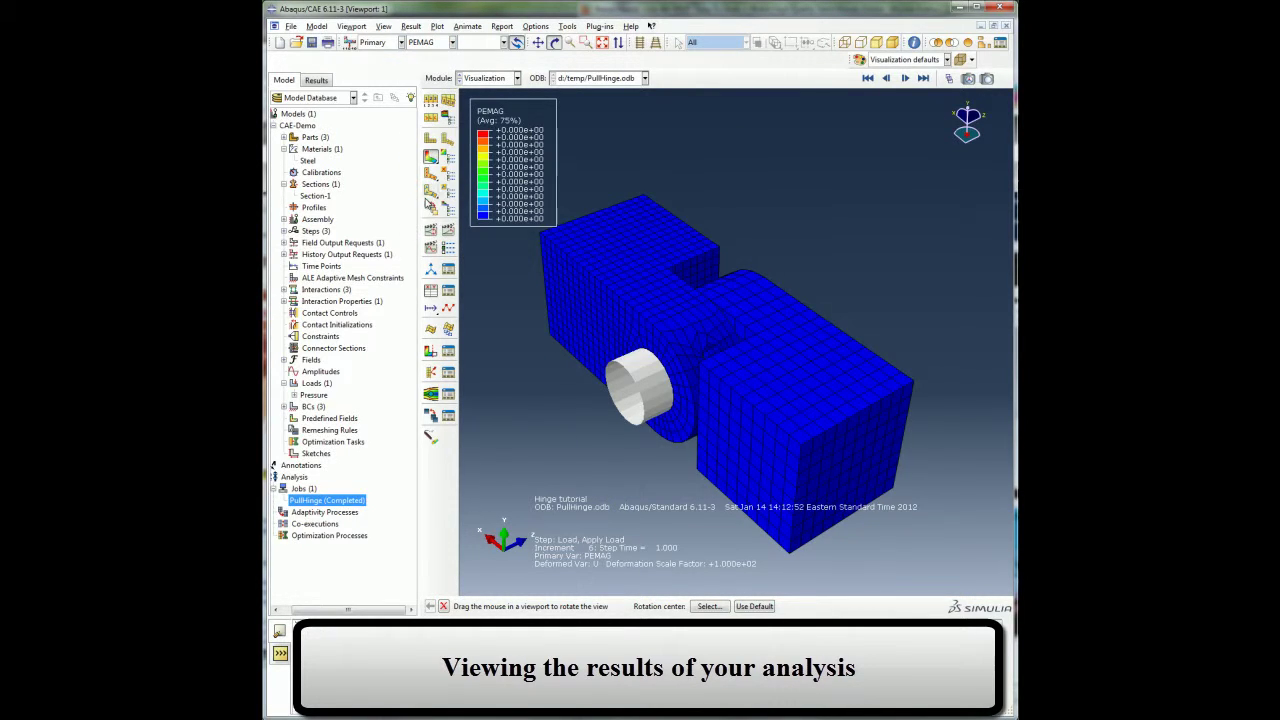
click(431, 43)
click(413, 196)
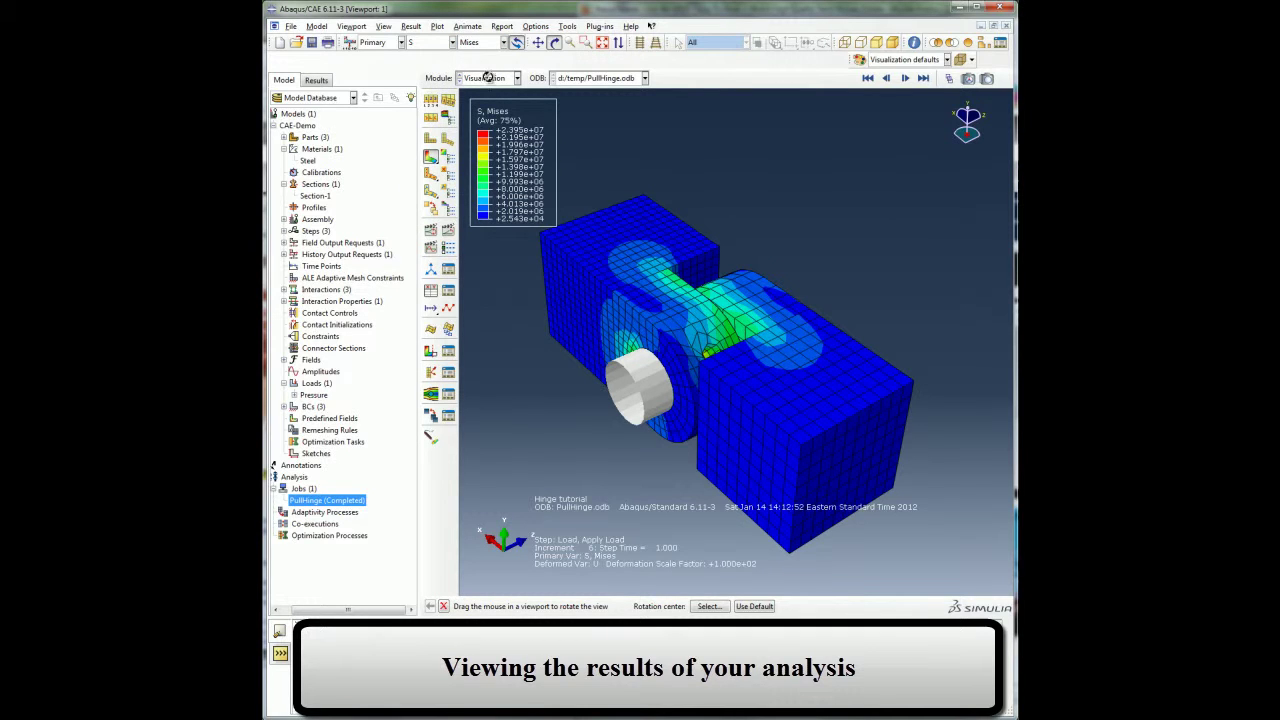
mouse_move(833, 431)
mouse_down()
mouse_move(864, 342)
mouse_move(850, 345)
mouse_up()
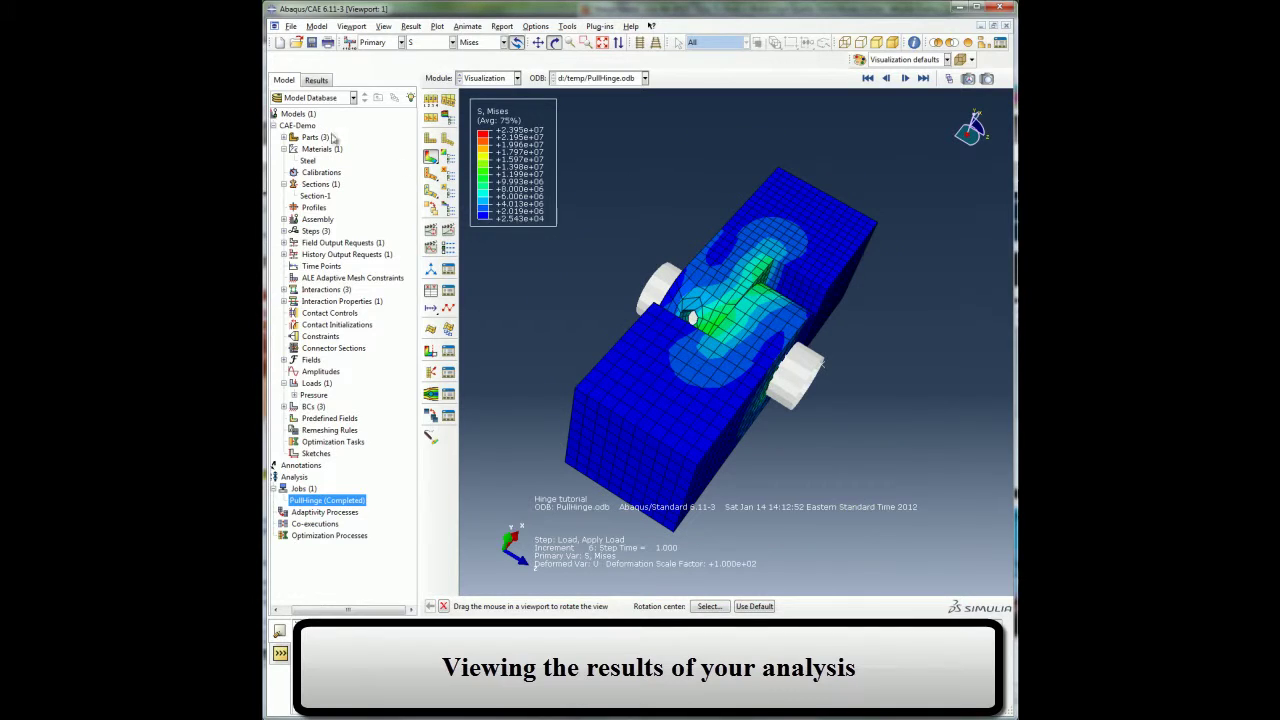
Remove all surface sets from the display in the Results tree, hiding the pin.
click(316, 82)
click(331, 267)
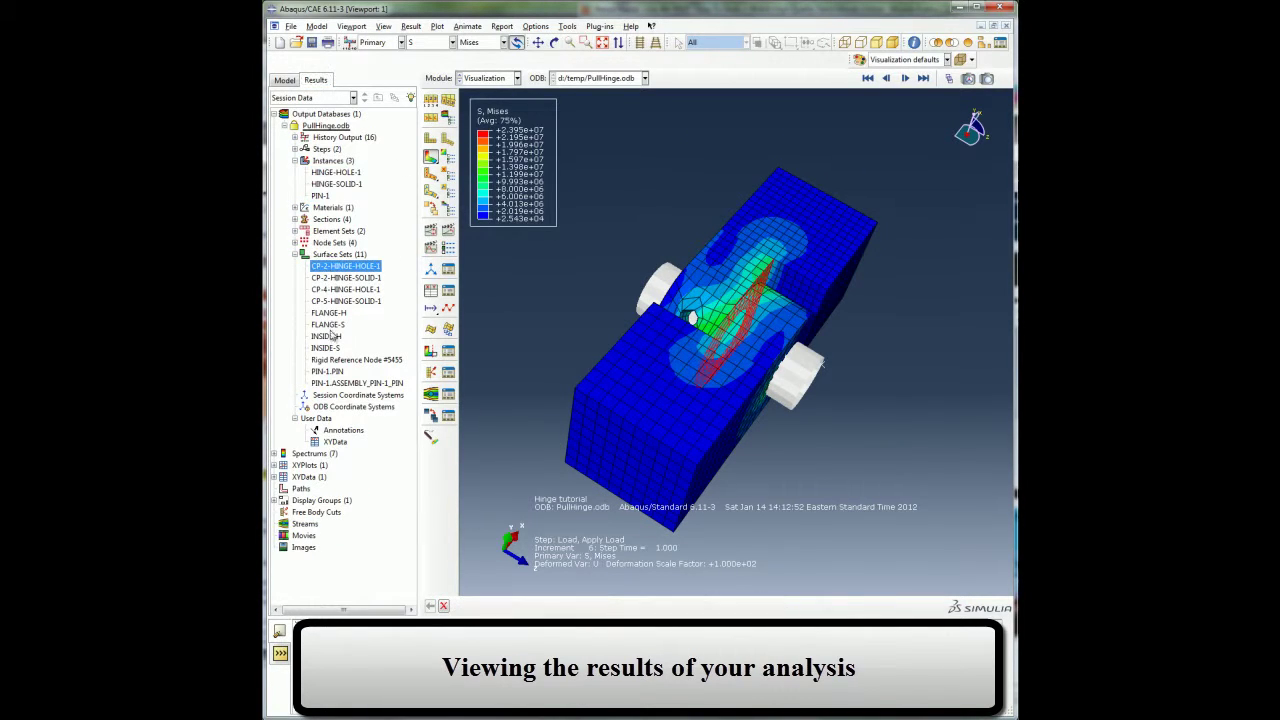
shift+click(335, 383)
right_click(340, 383)
click(362, 428)
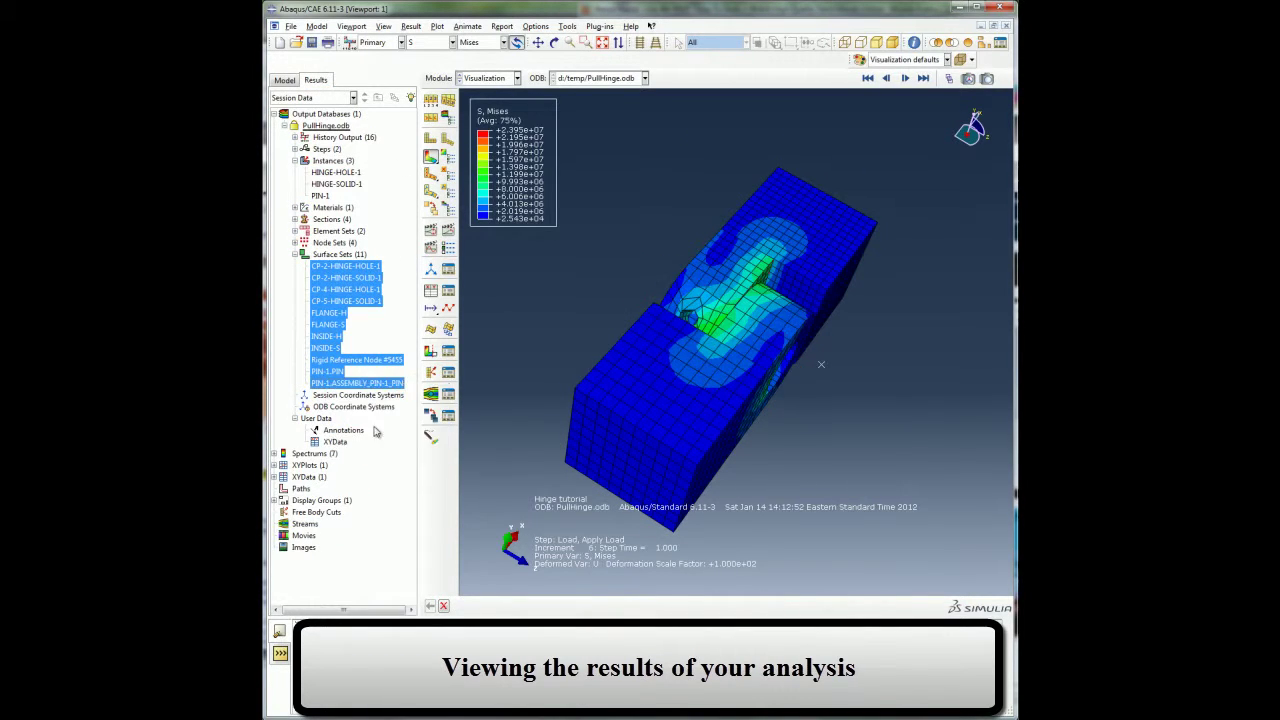
click(555, 43)
drag(760, 330, 728, 350)
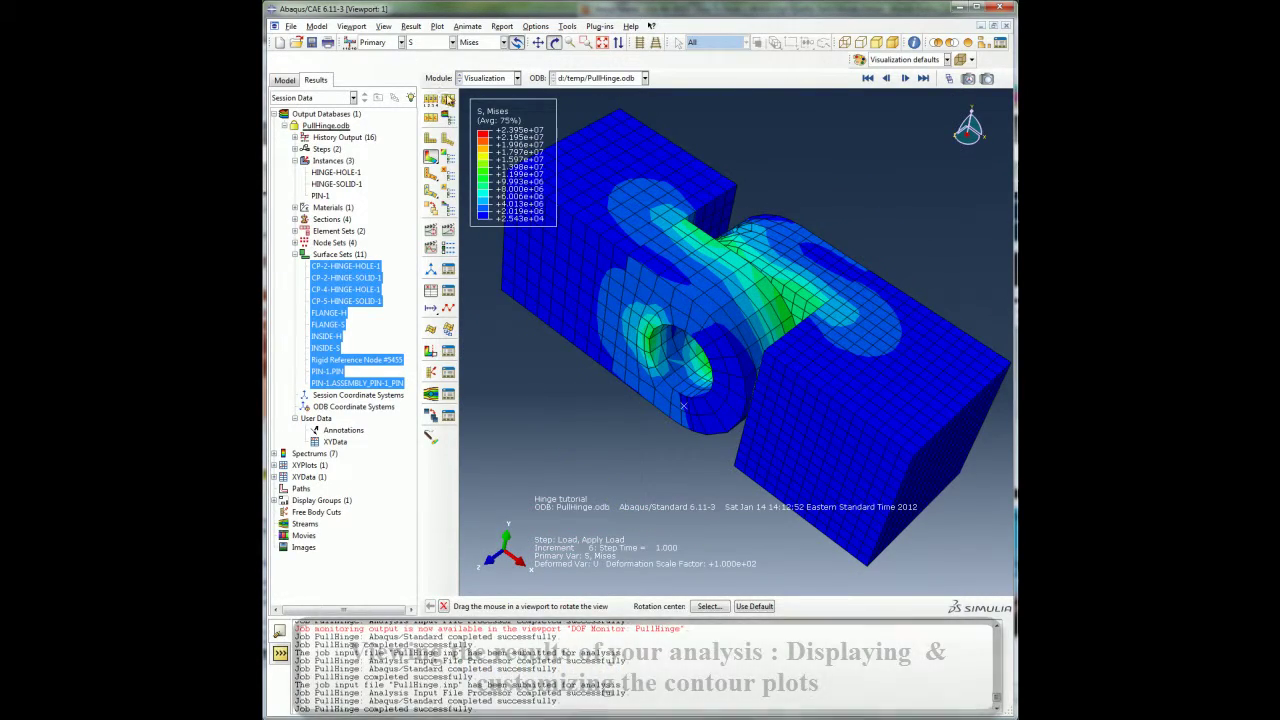
Set Common Plot Options to auto-compute the deformation scale factor (1.218e+03).
click(535, 26)
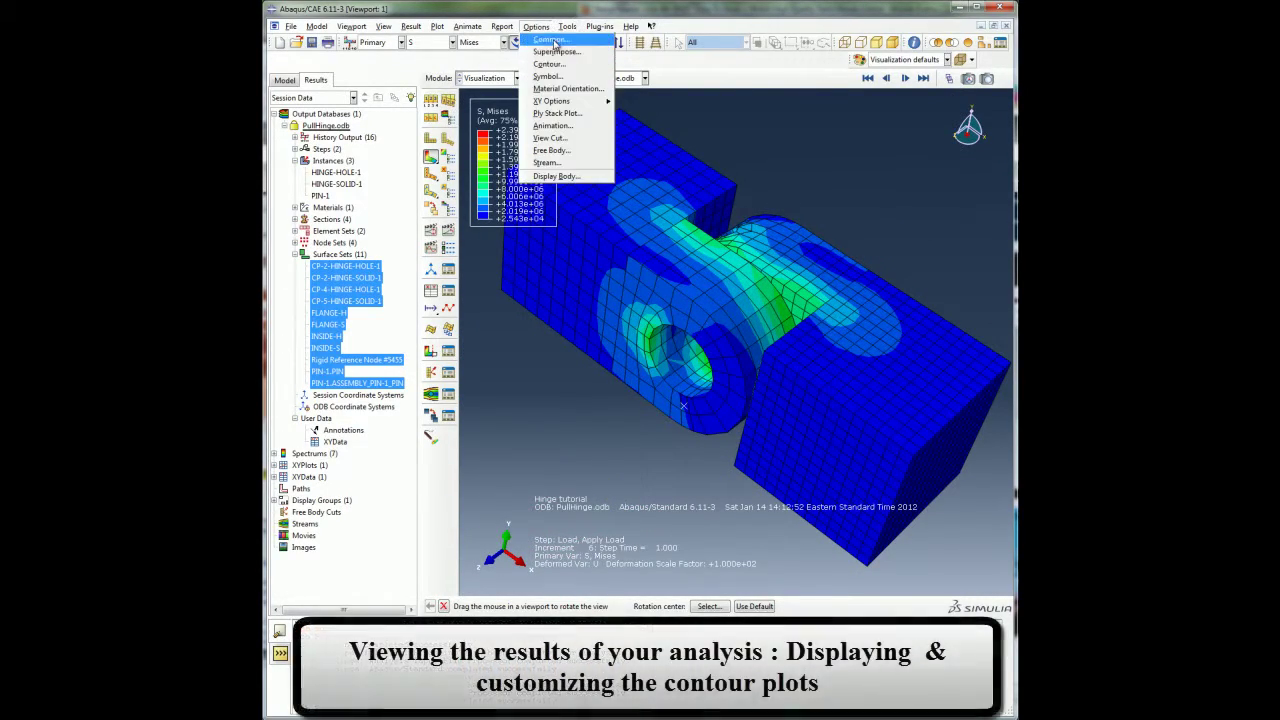
click(557, 48)
click(370, 251)
click(406, 385)
click(353, 385)
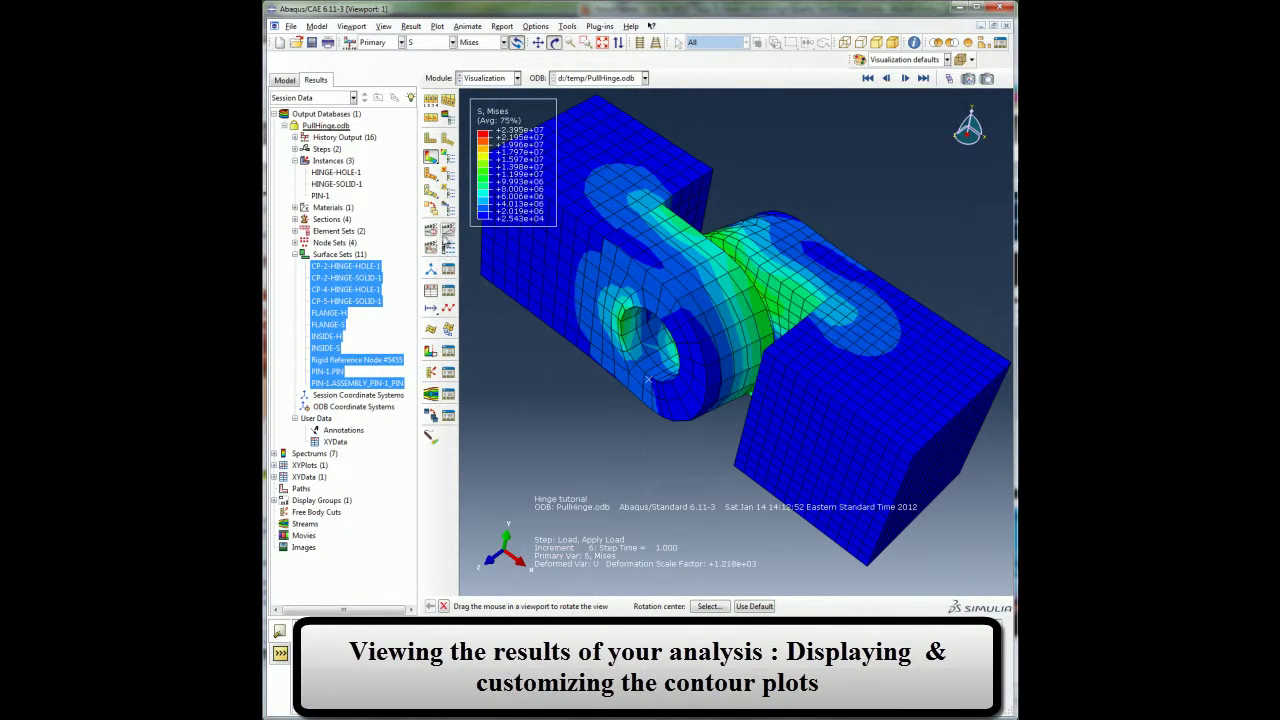
Animate the deformation by scale factor and slow the animation frame rate.
click(447, 236)
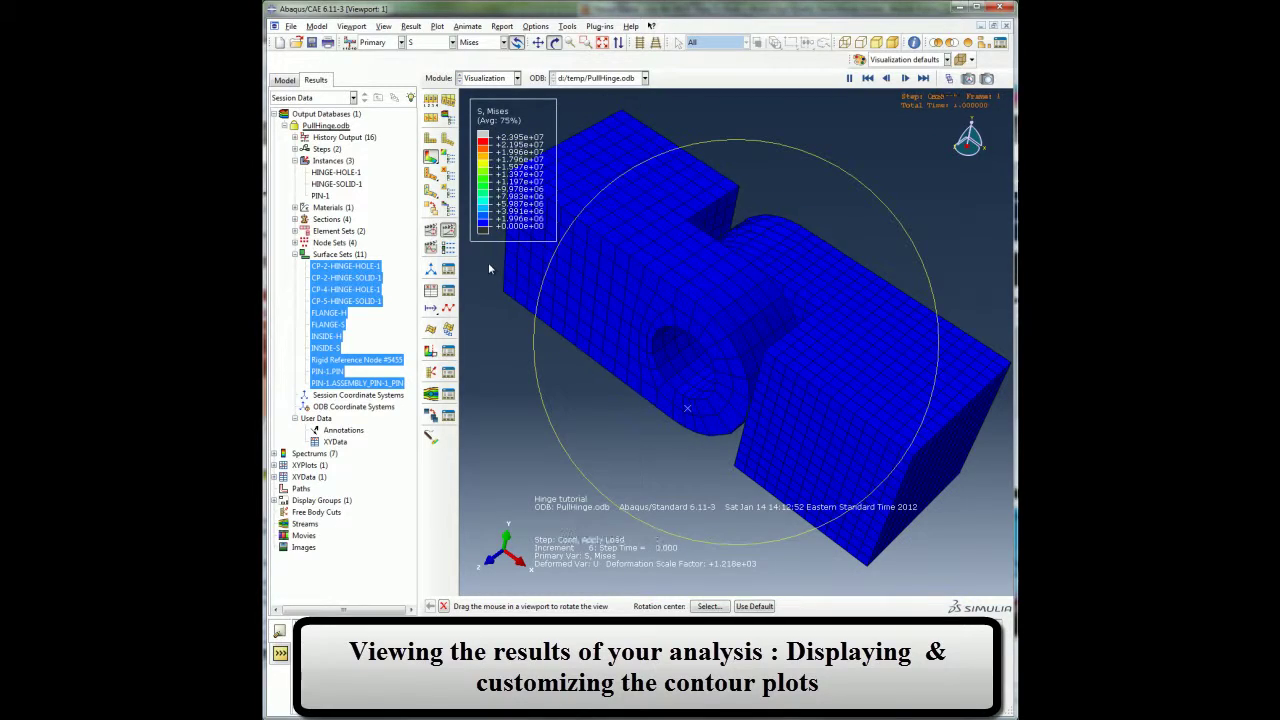
click(450, 252)
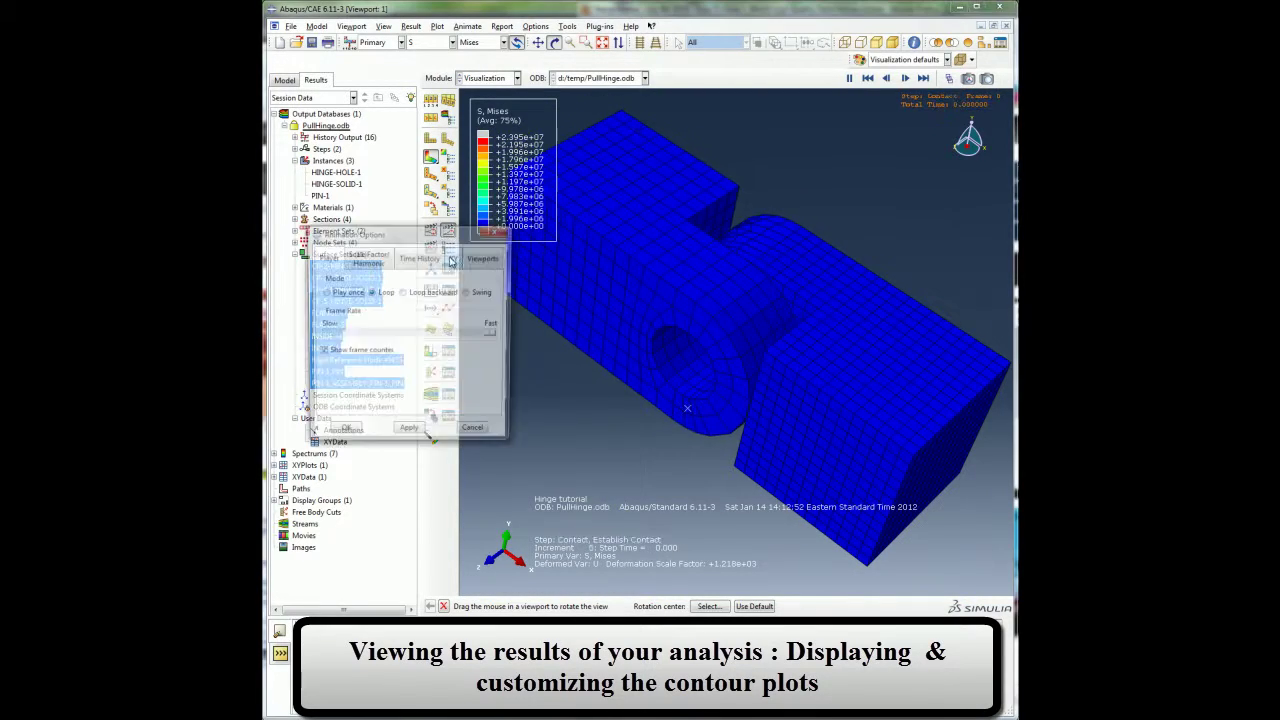
drag(470, 334, 364, 334)
click(409, 435)
click(475, 434)
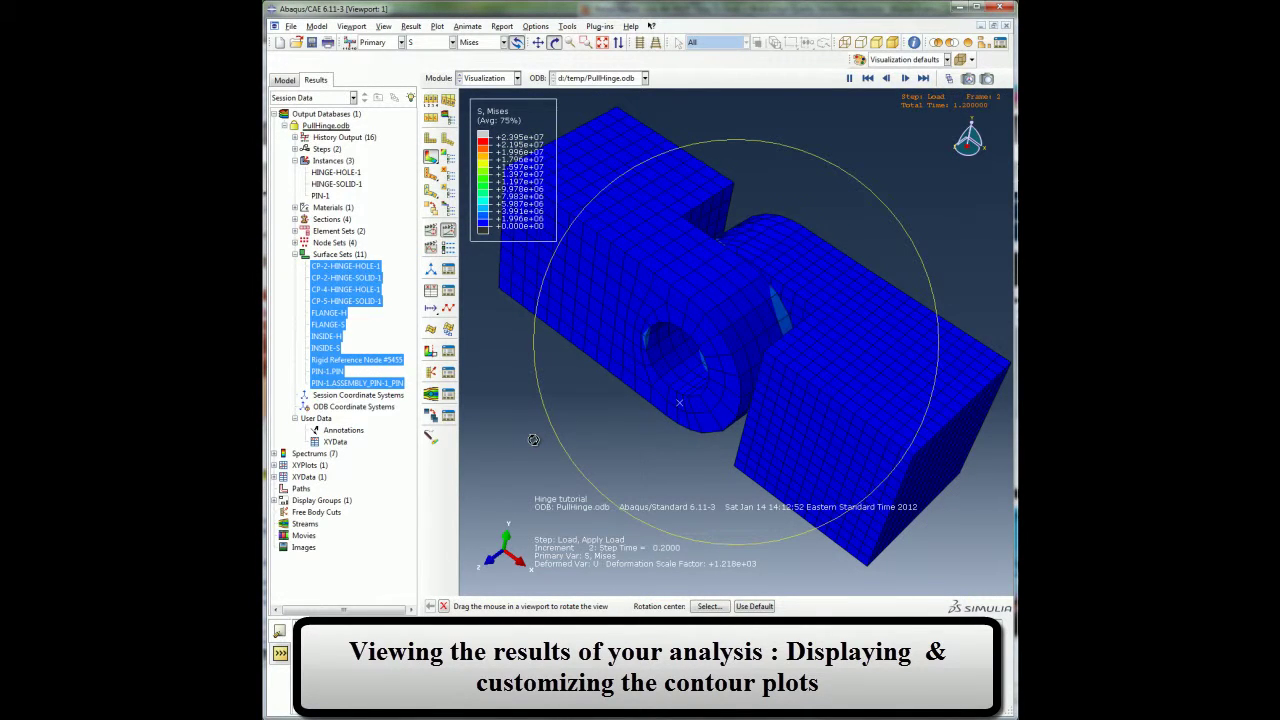
In Field Output for S, apply S11, then switch to the Max. Principal invariant.
click(409, 27)
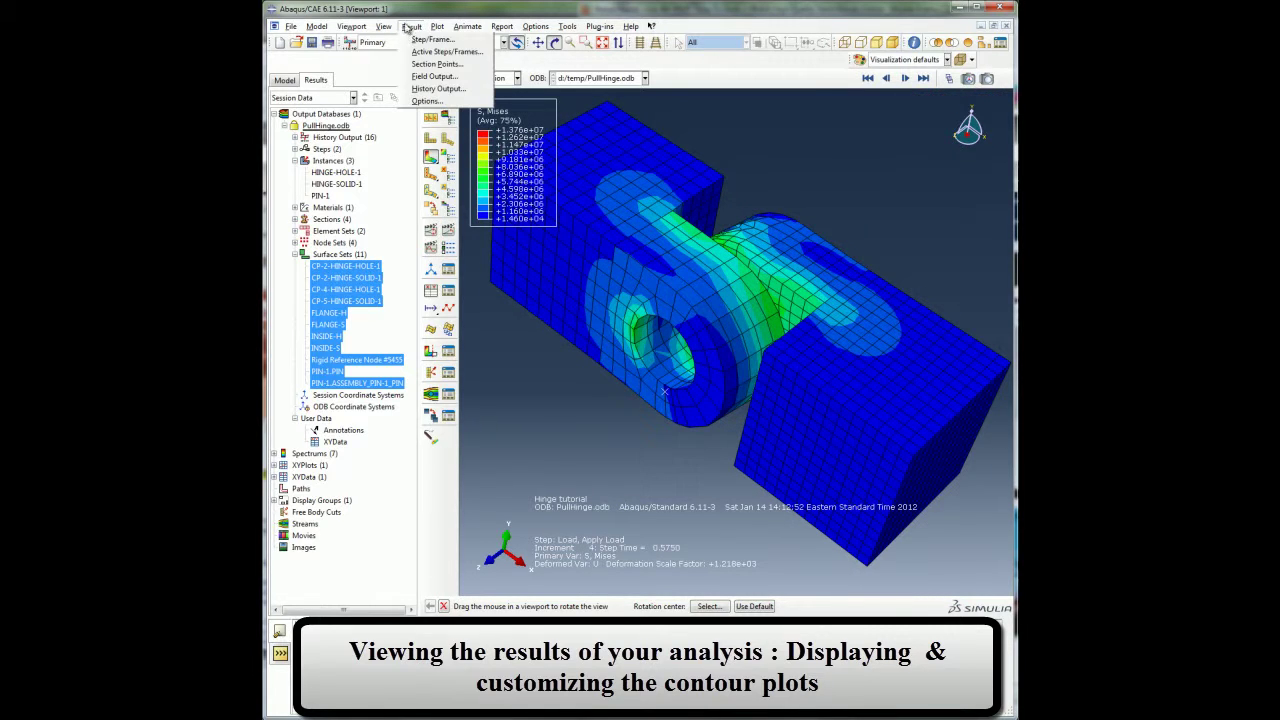
click(434, 76)
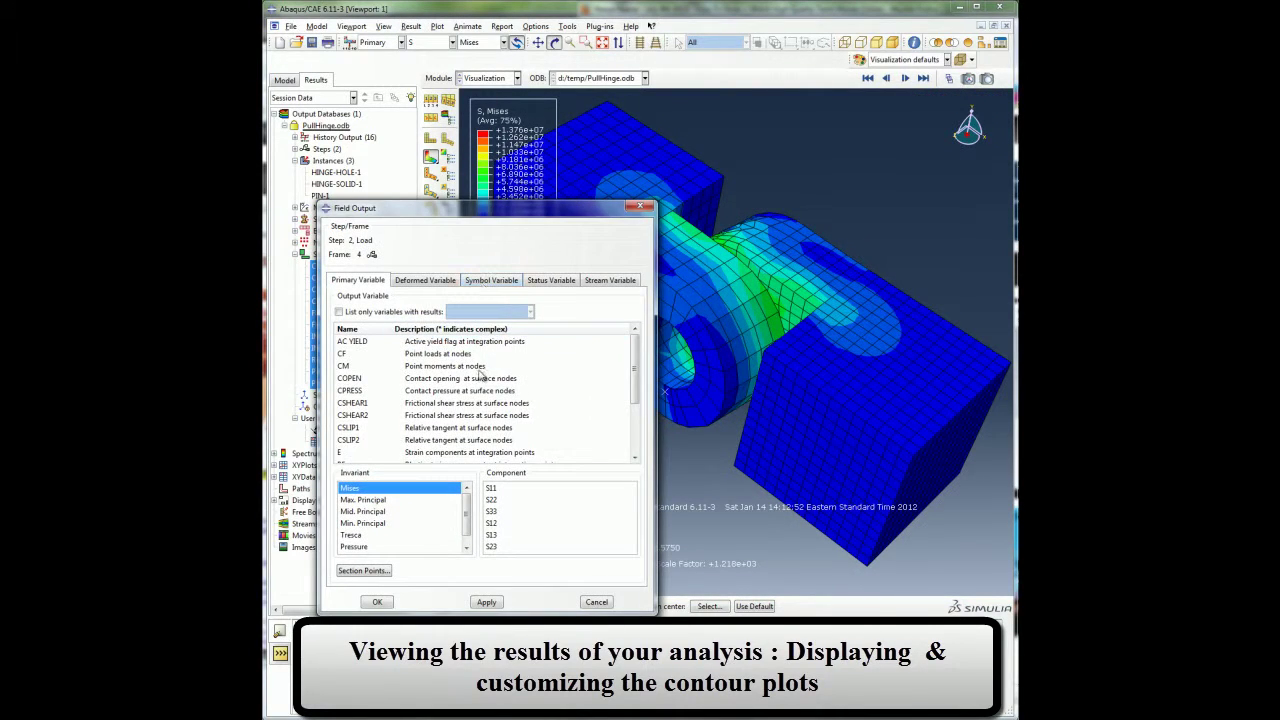
scroll(410, 395, down, 3)
click(491, 488)
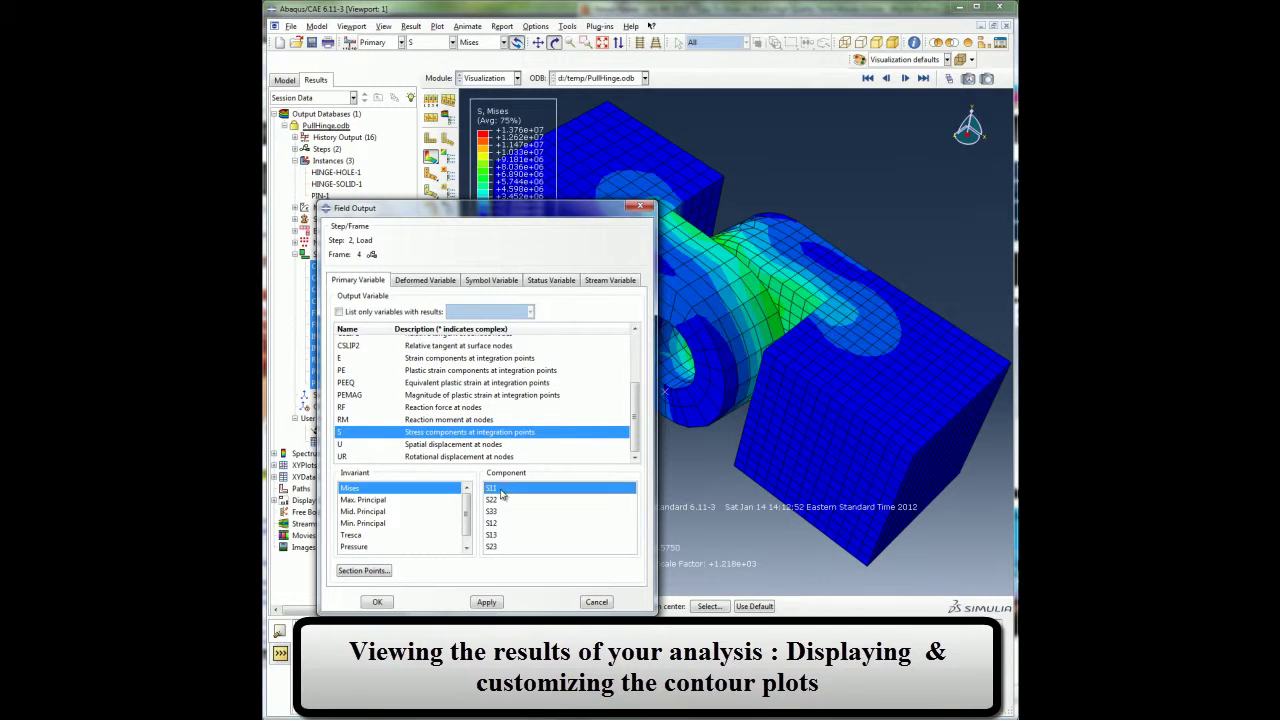
click(487, 603)
drag(420, 208, 364, 228)
click(343, 520)
click(443, 613)
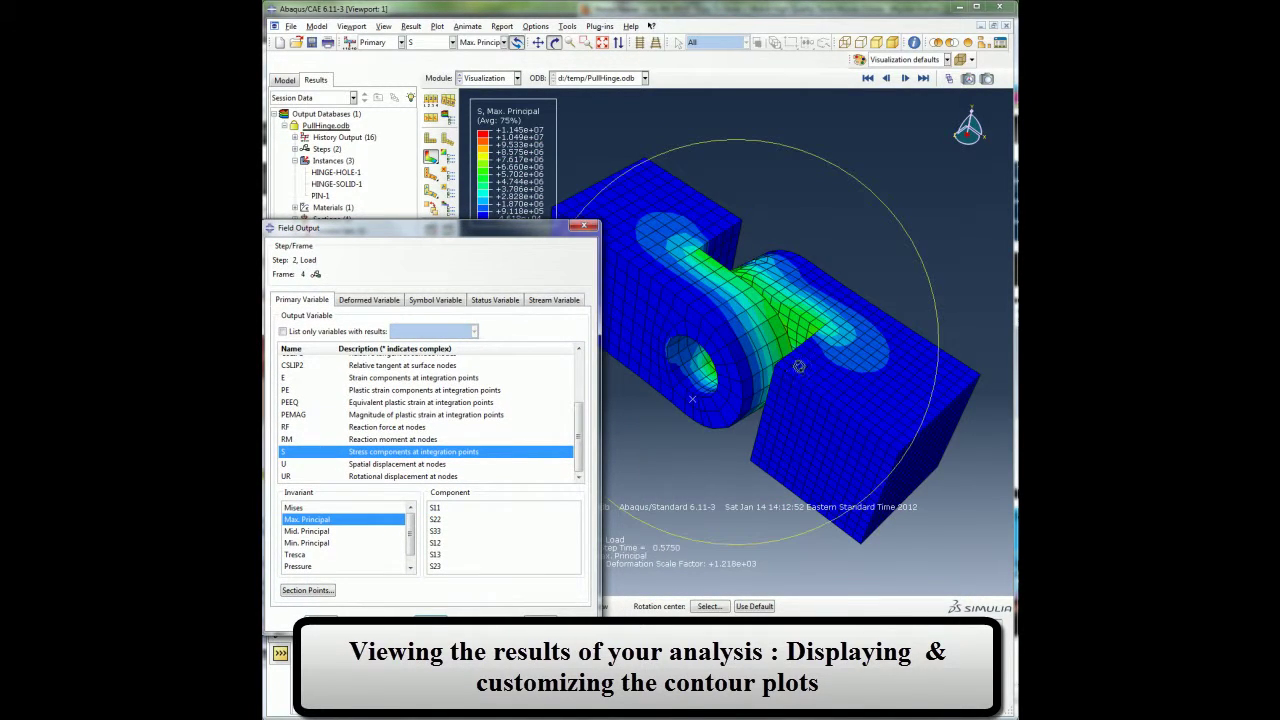
mouse_move(803, 361)
mouse_down()
mouse_move(820, 400)
mouse_move(735, 510)
mouse_up()
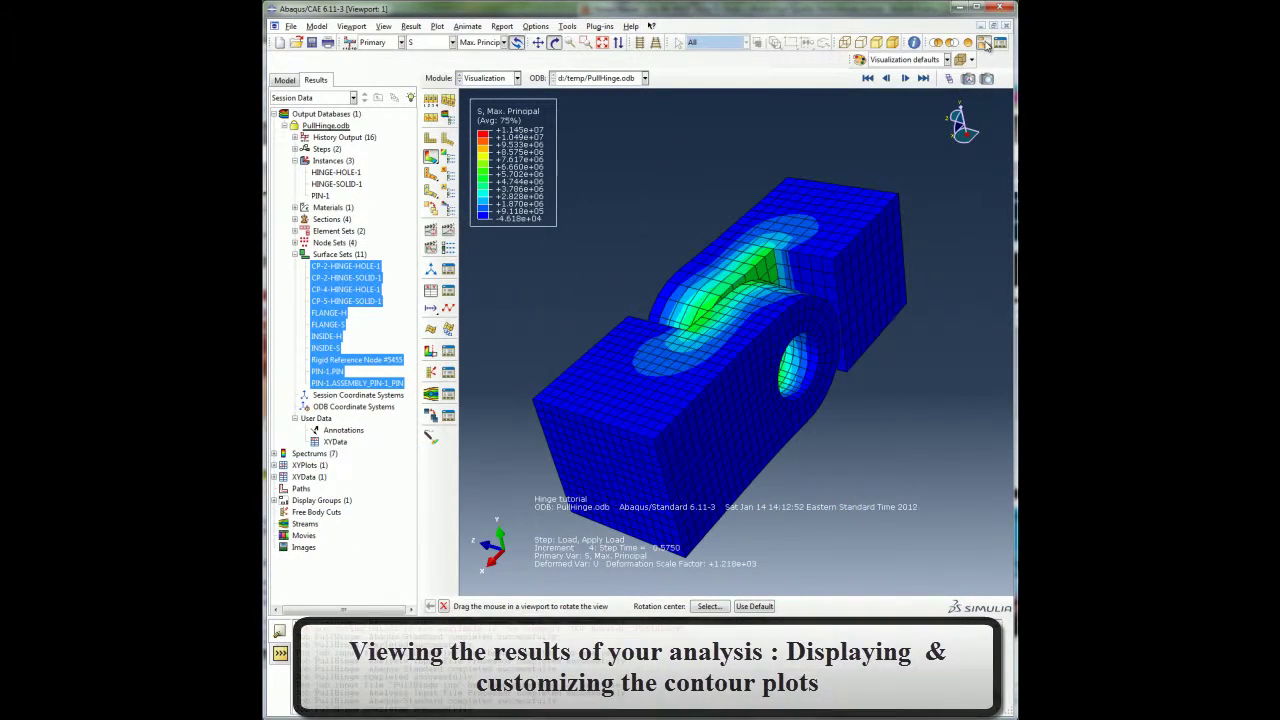
Create a display group that replaces the view with only part instance HINGE-HOLE-1.
click(985, 45)
click(460, 233)
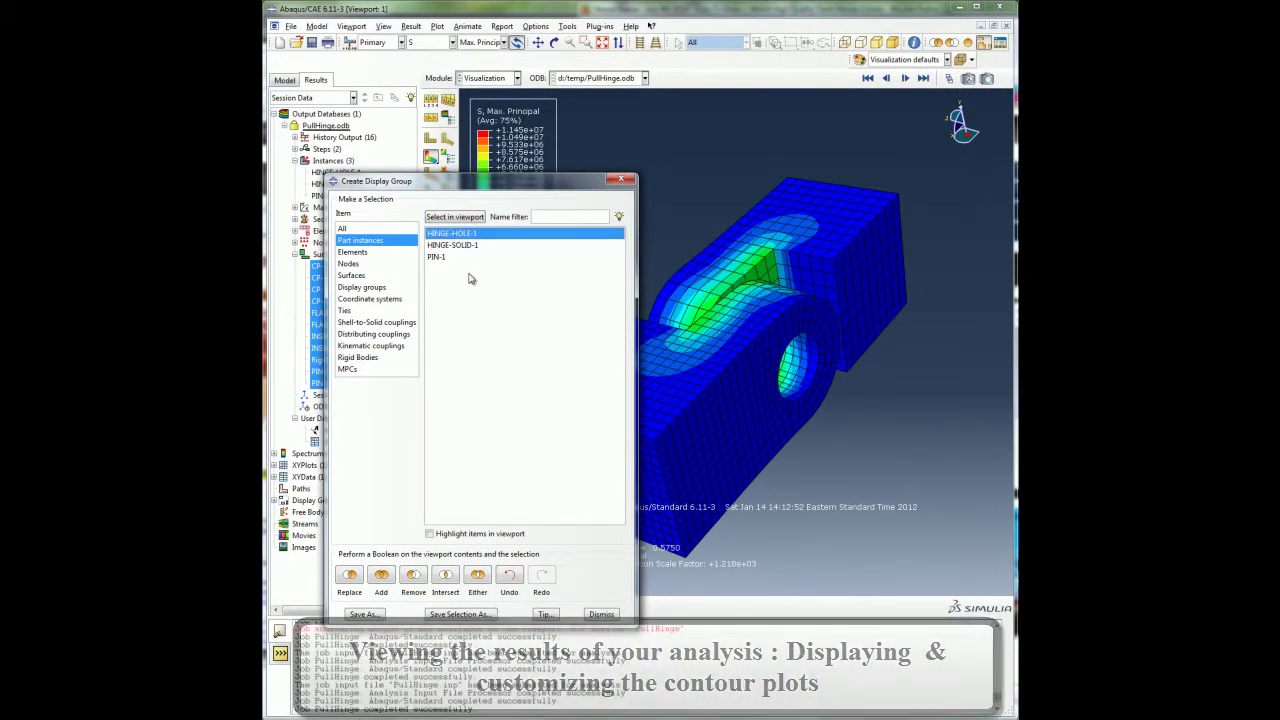
click(430, 533)
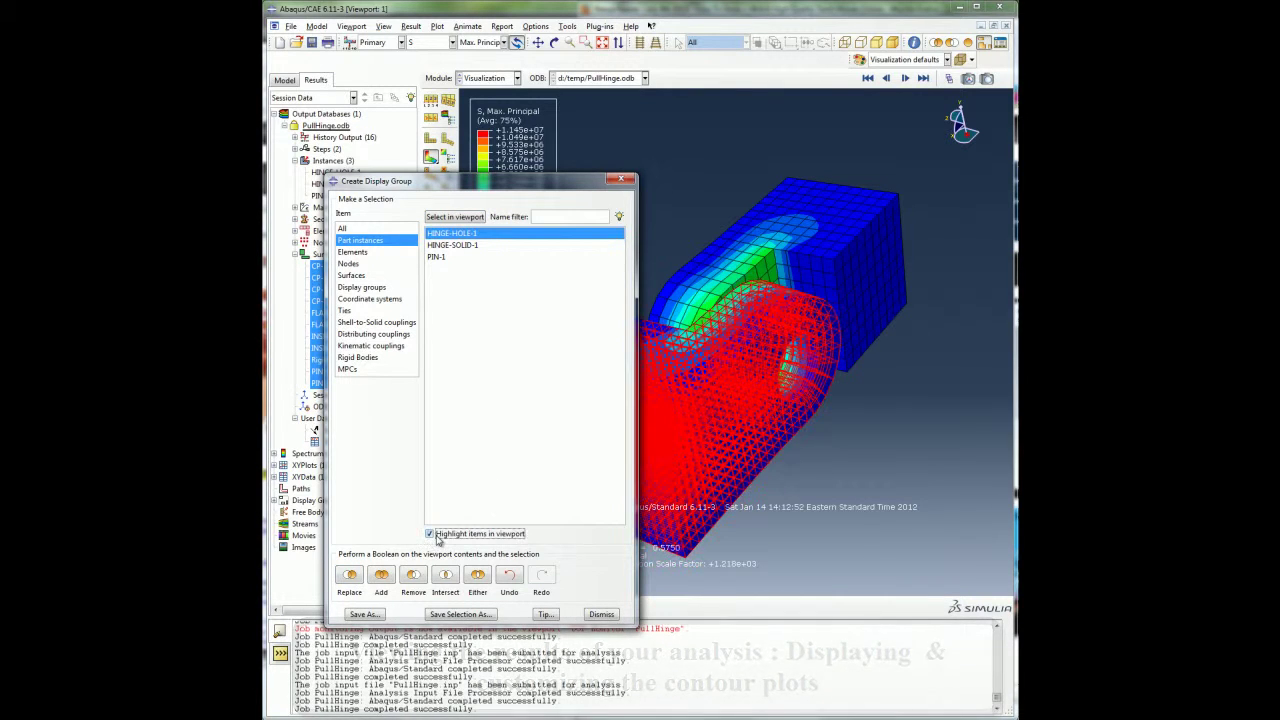
click(349, 577)
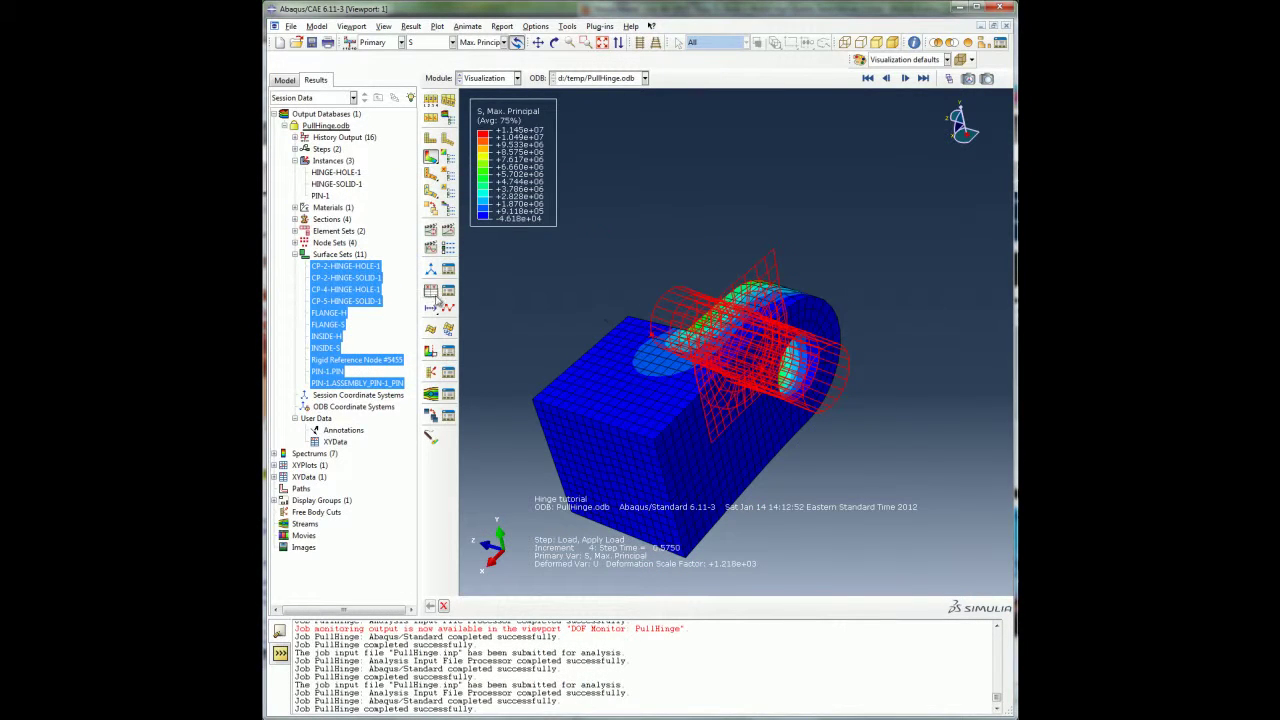
click(426, 294)
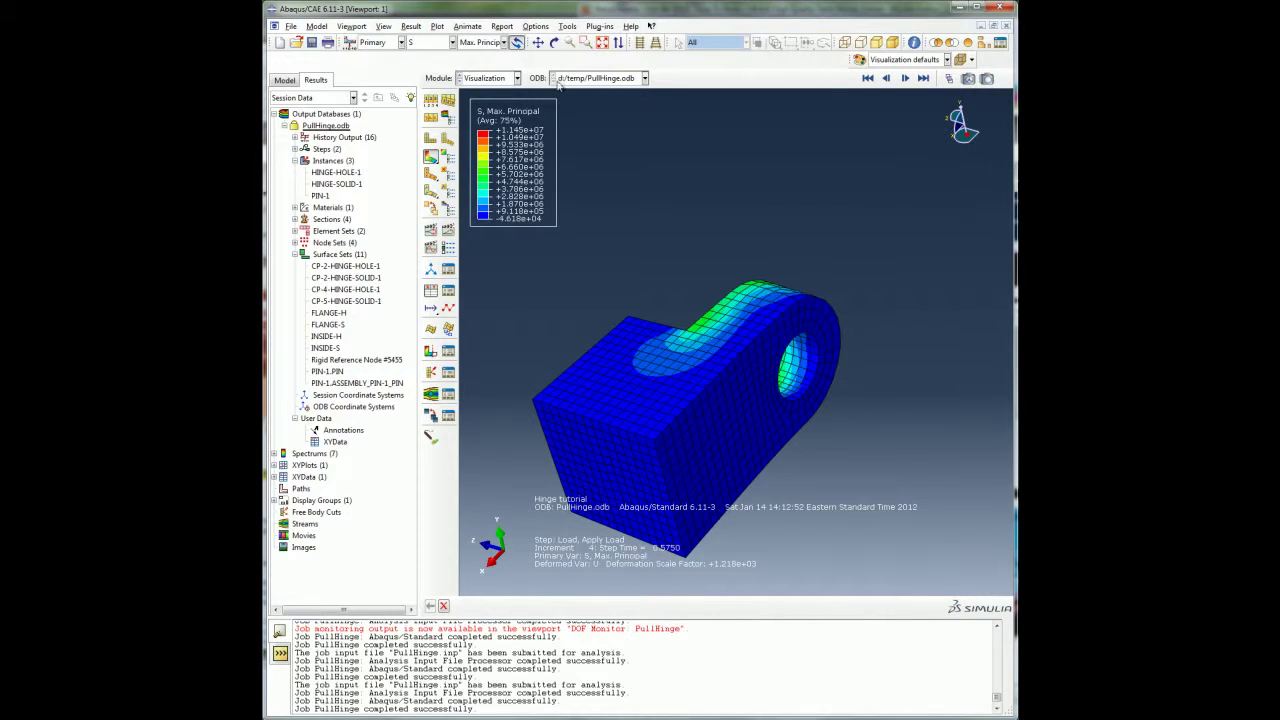
Plot CPRESS contact pressure and rotate to see the contact area around the hole.
click(554, 42)
mouse_move(812, 345)
mouse_down()
mouse_move(842, 269)
mouse_move(850, 356)
mouse_up()
click(430, 42)
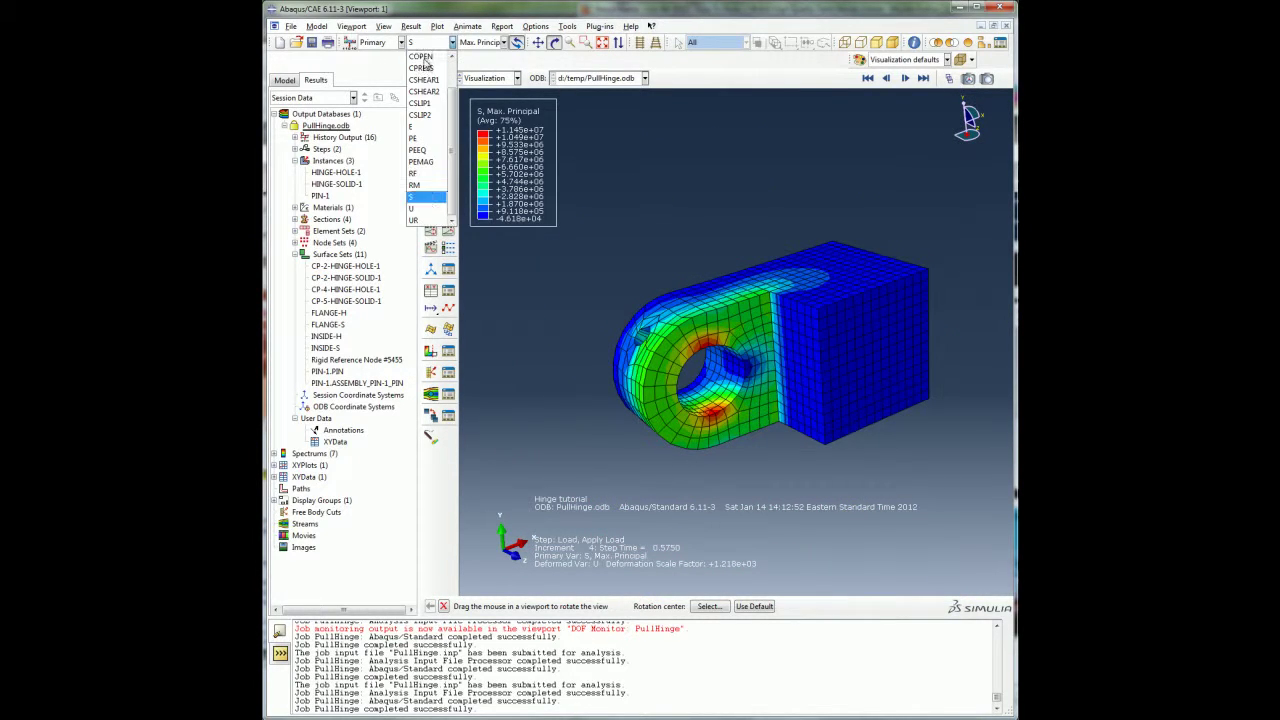
click(421, 67)
drag(735, 345, 741, 310)
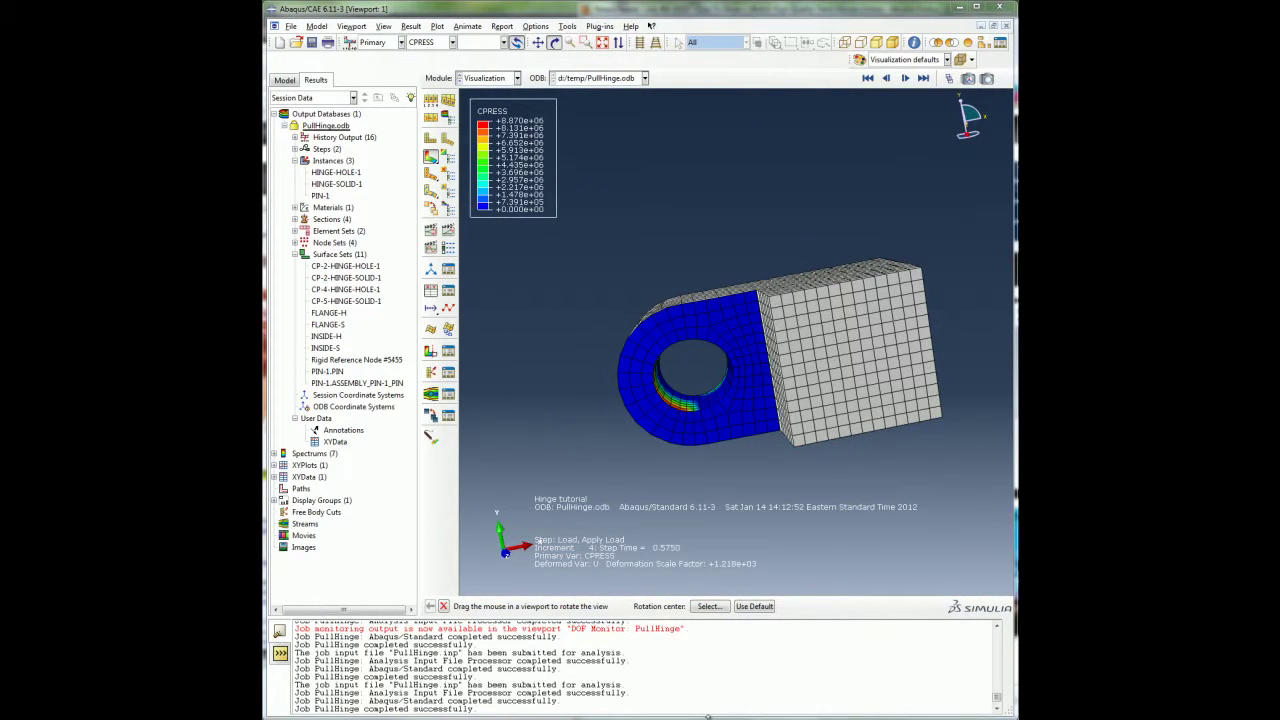